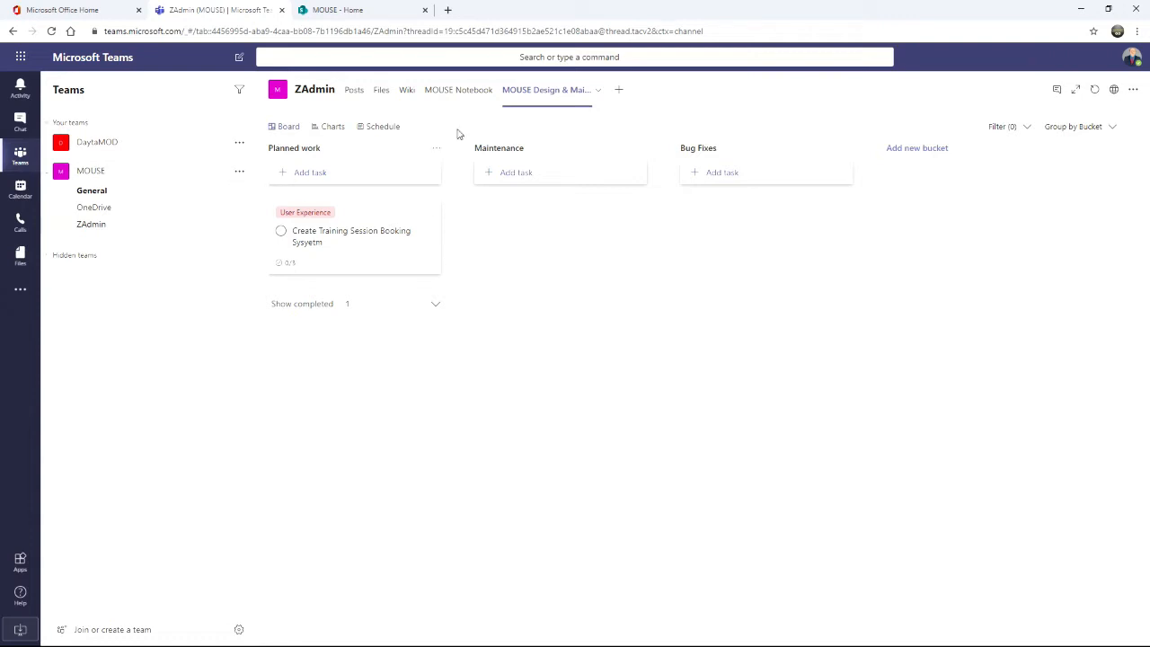
Start adding a Forms tab to the General channel of the MOUSE team.
left_click(105, 197)
left_click(105, 198)
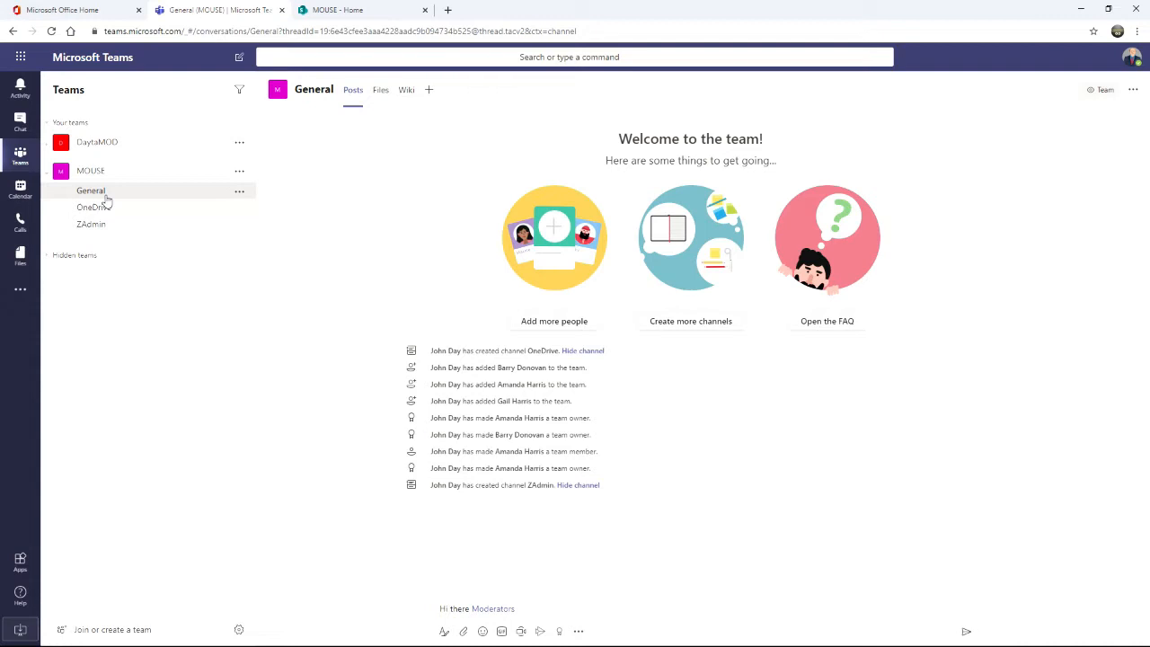
left_click(429, 91)
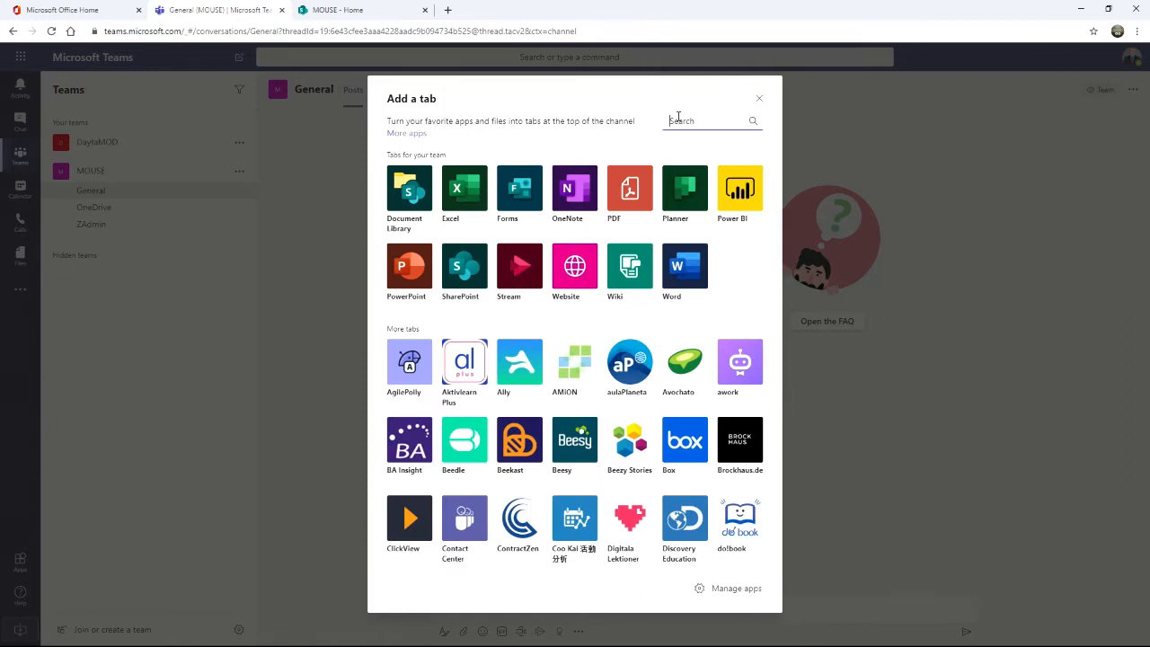
type("Forms")
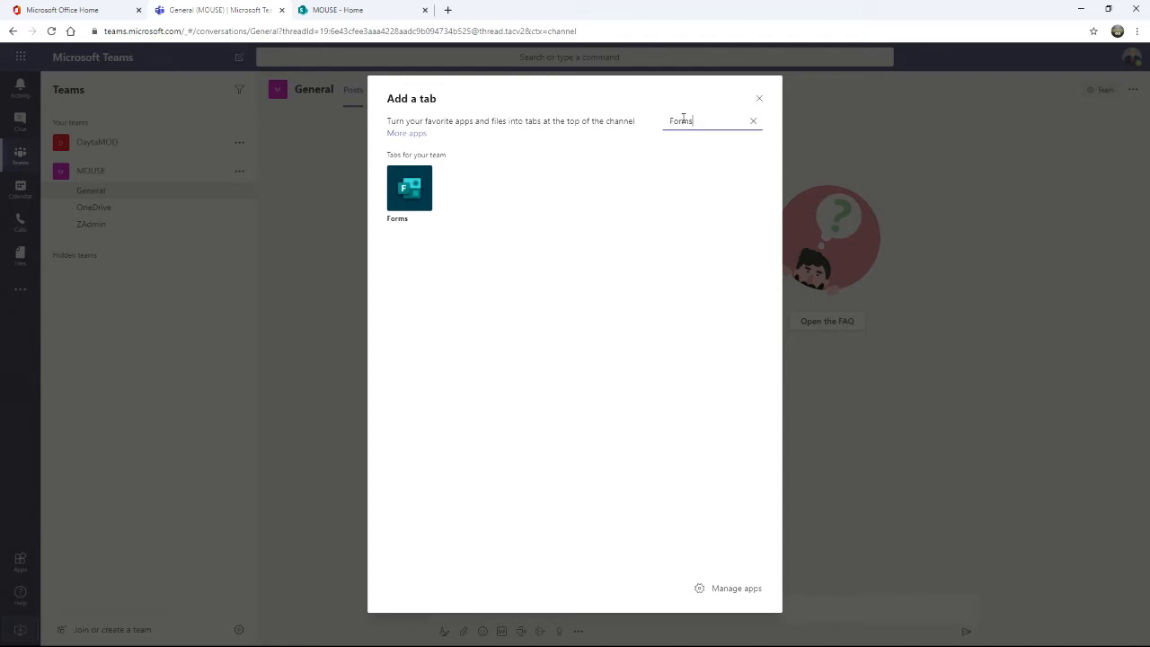
left_click(408, 200)
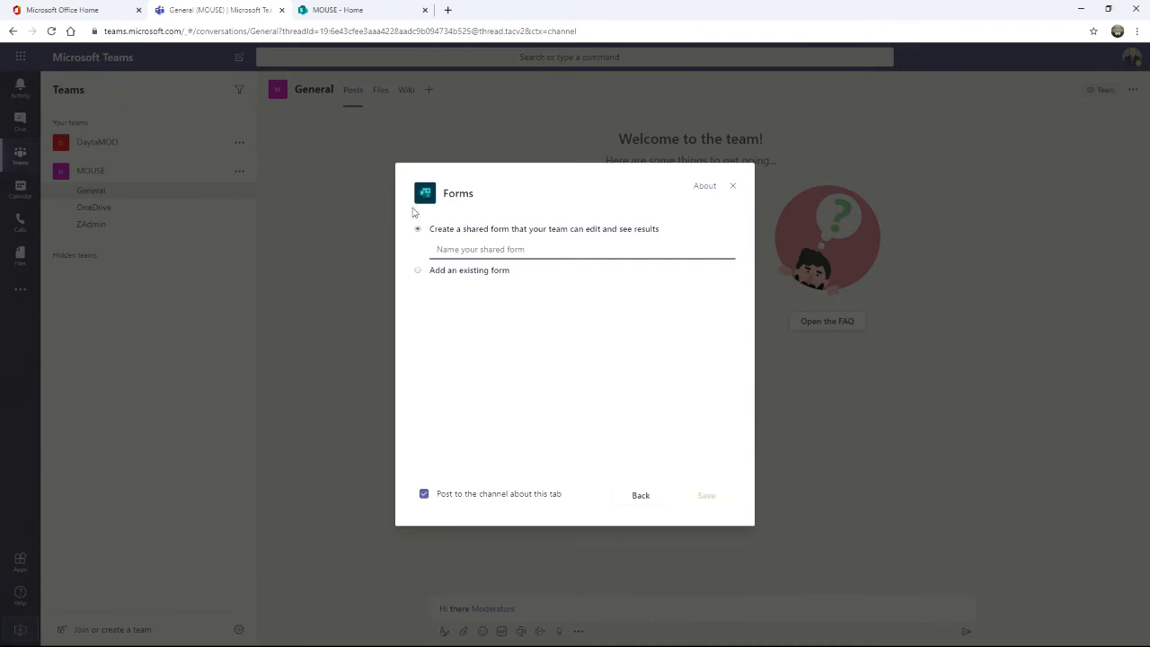
Create a shared form named "MOUSE Survey" that the team can edit, and save it as a channel tab.
left_click(417, 271)
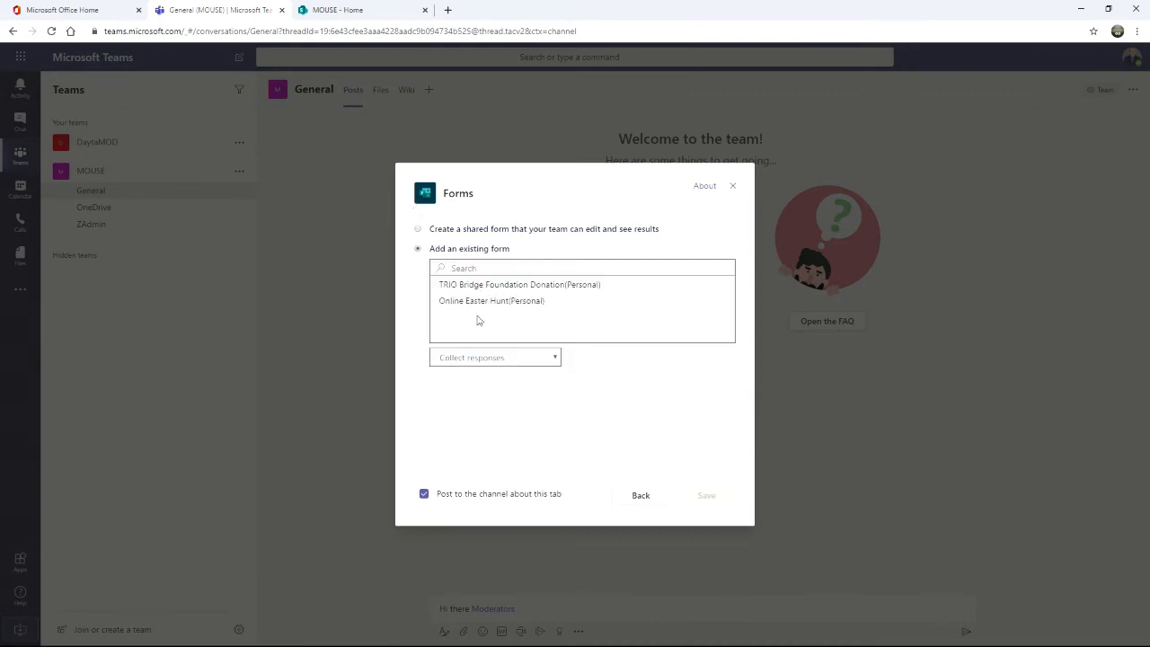
left_click(419, 232)
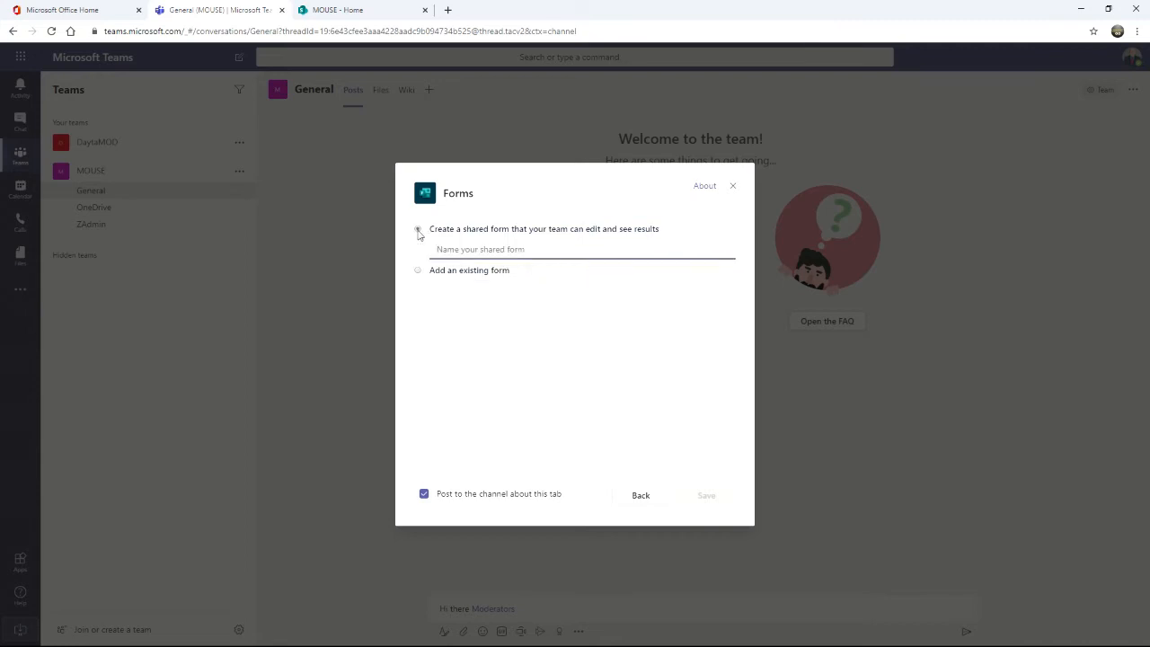
left_click(535, 248)
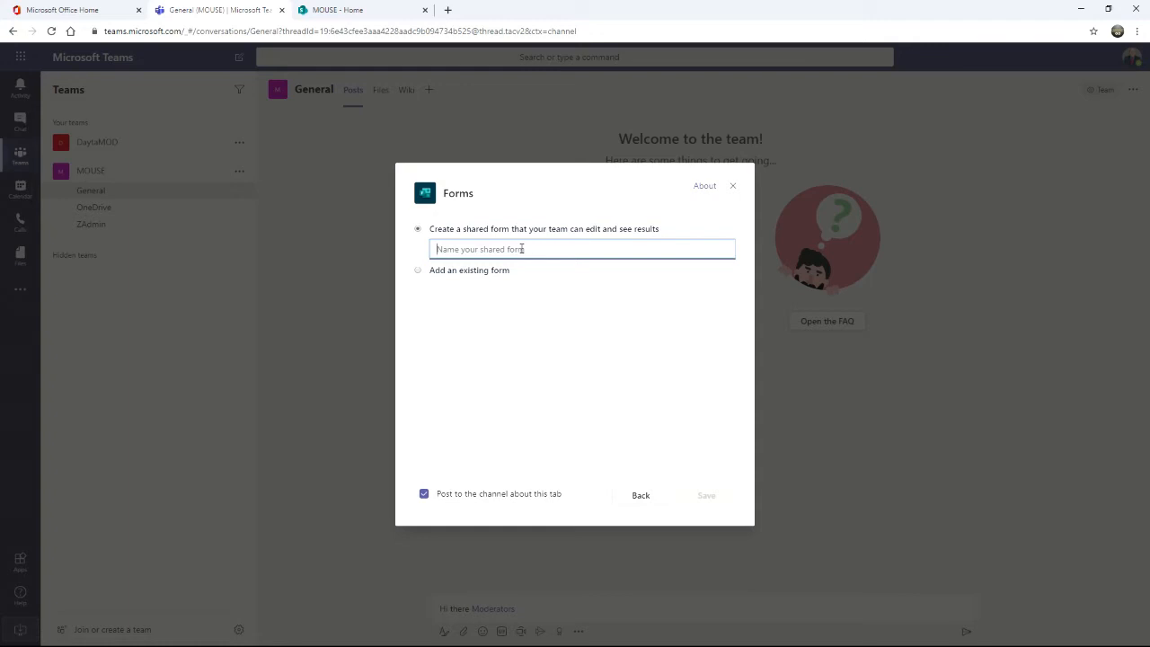
type("MOUSE")
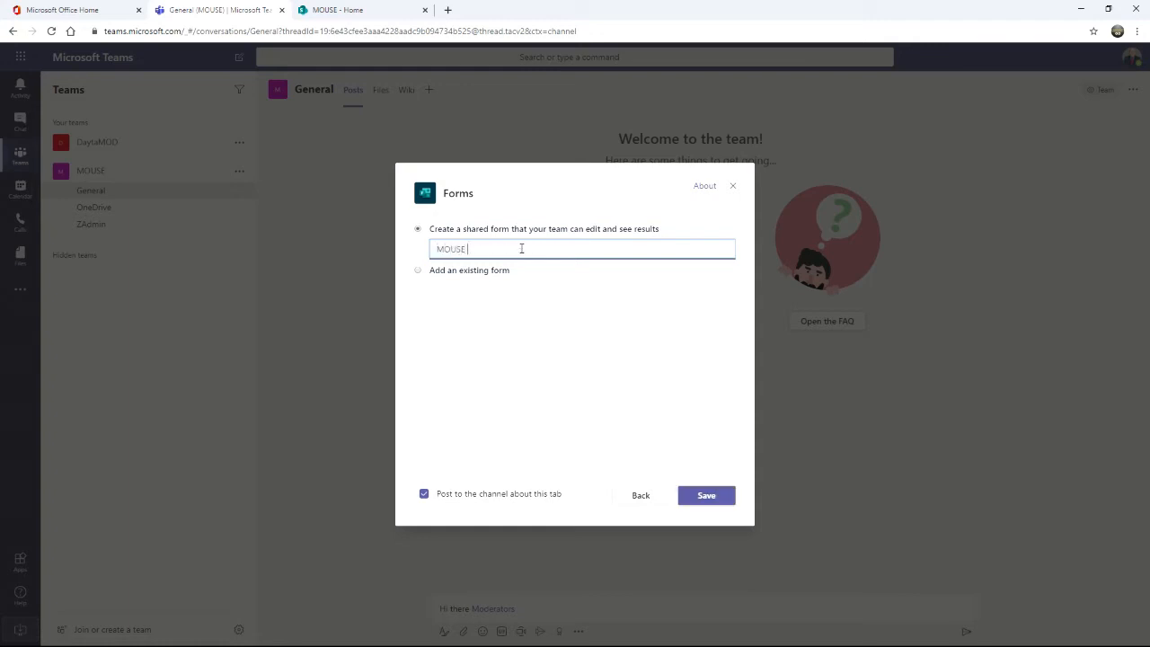
type(" Survey")
left_click(703, 499)
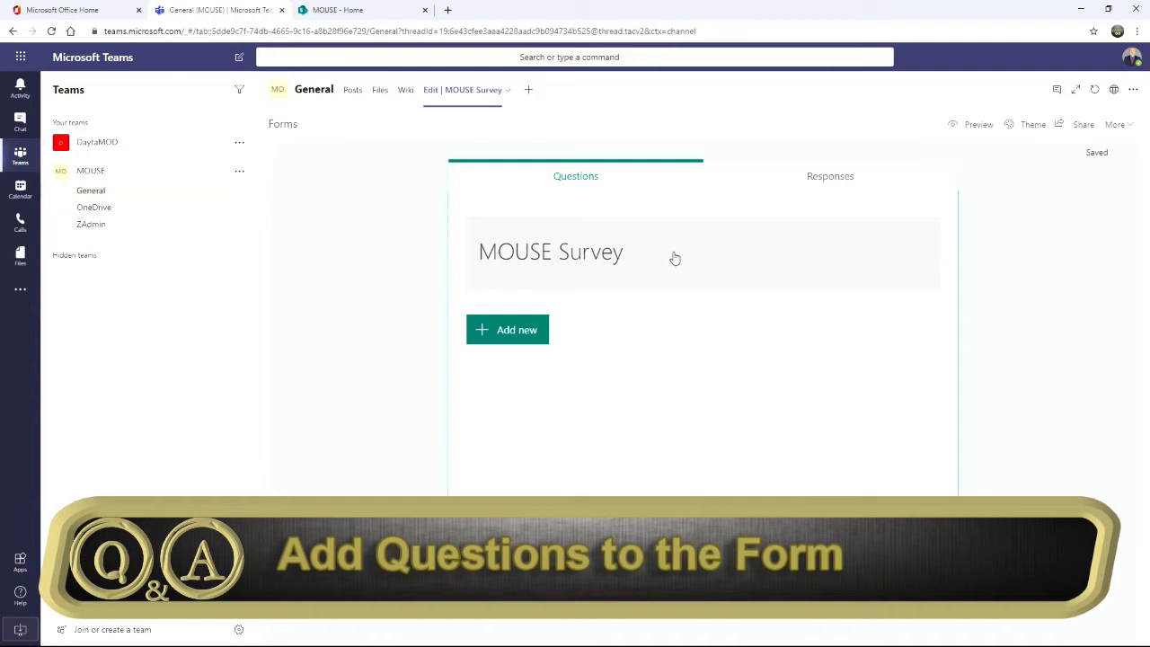
left_click(508, 334)
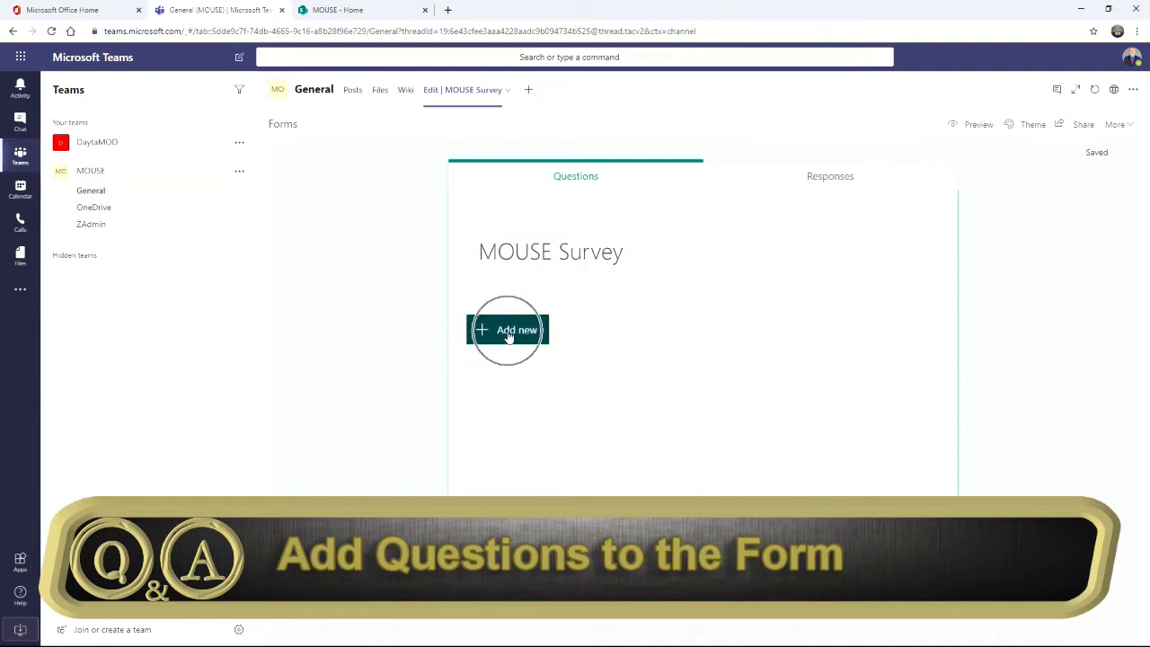
left_click(507, 334)
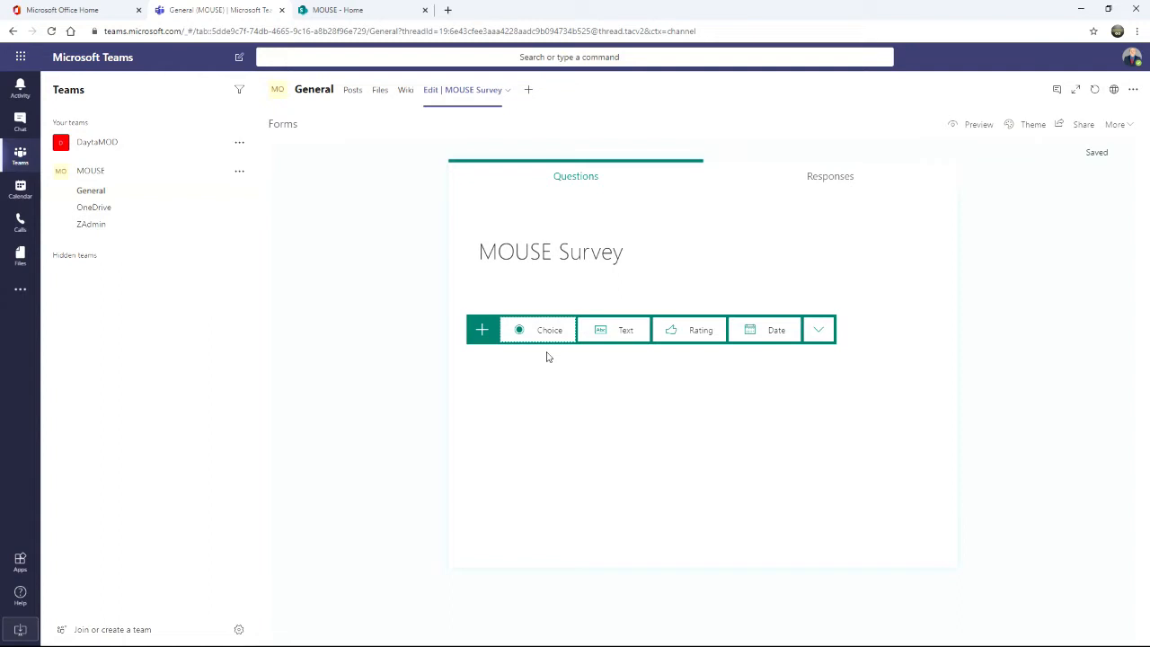
left_click(611, 334)
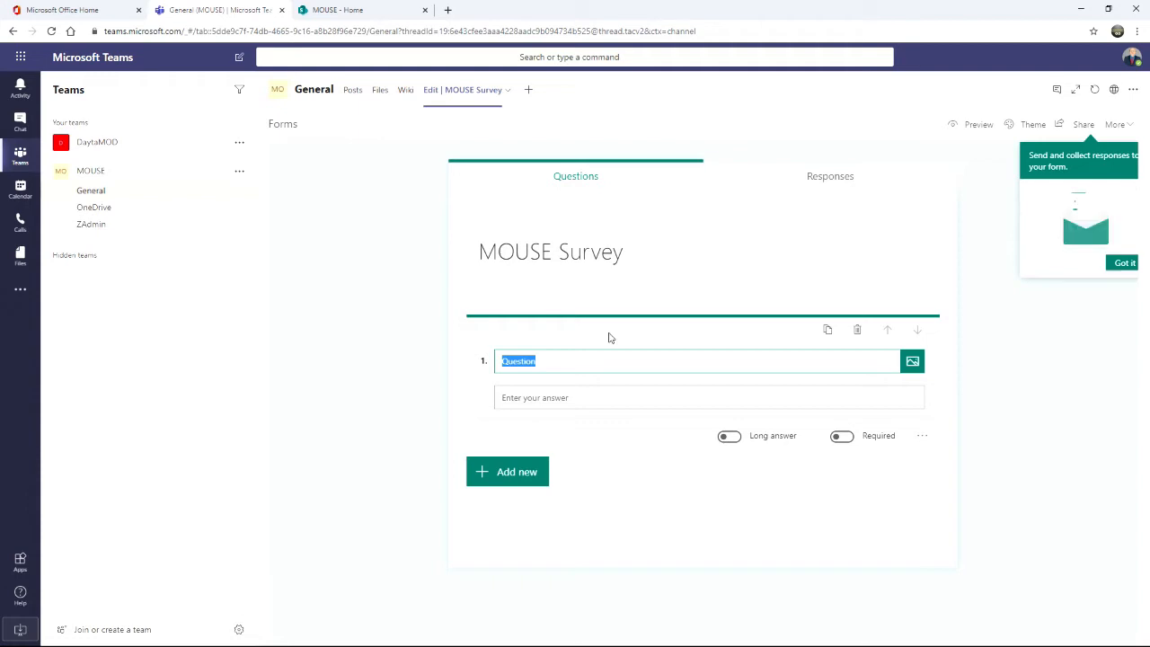
left_click(857, 330)
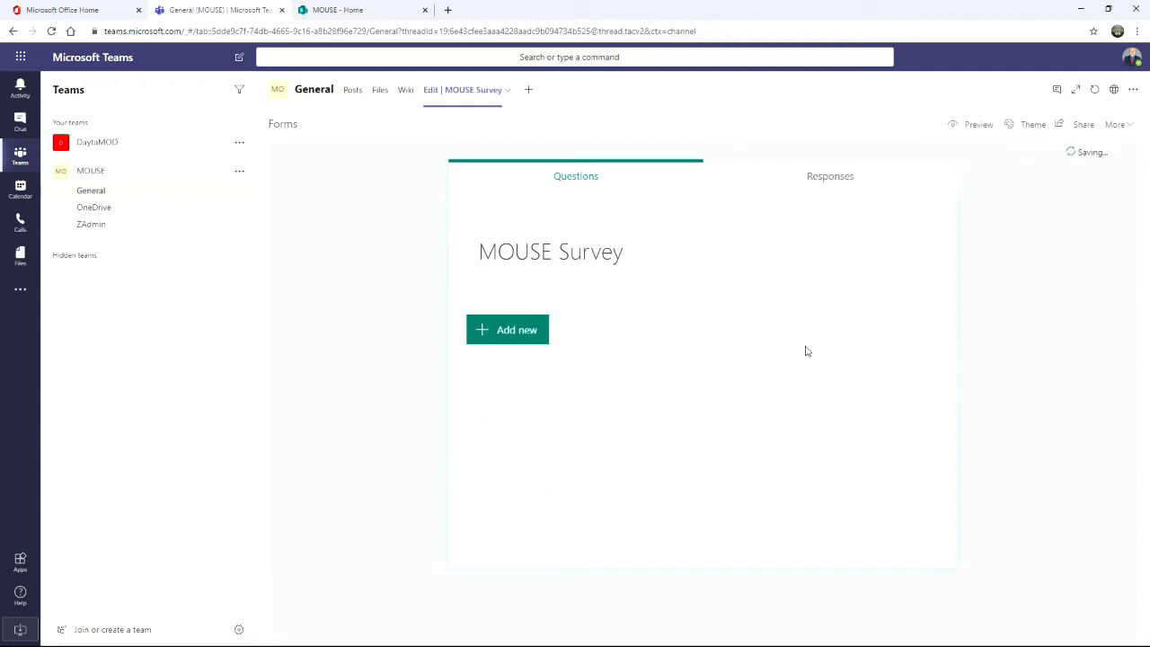
Add a choice question reading "How did you hear about this User Support Environment?" to the survey.
left_click(521, 334)
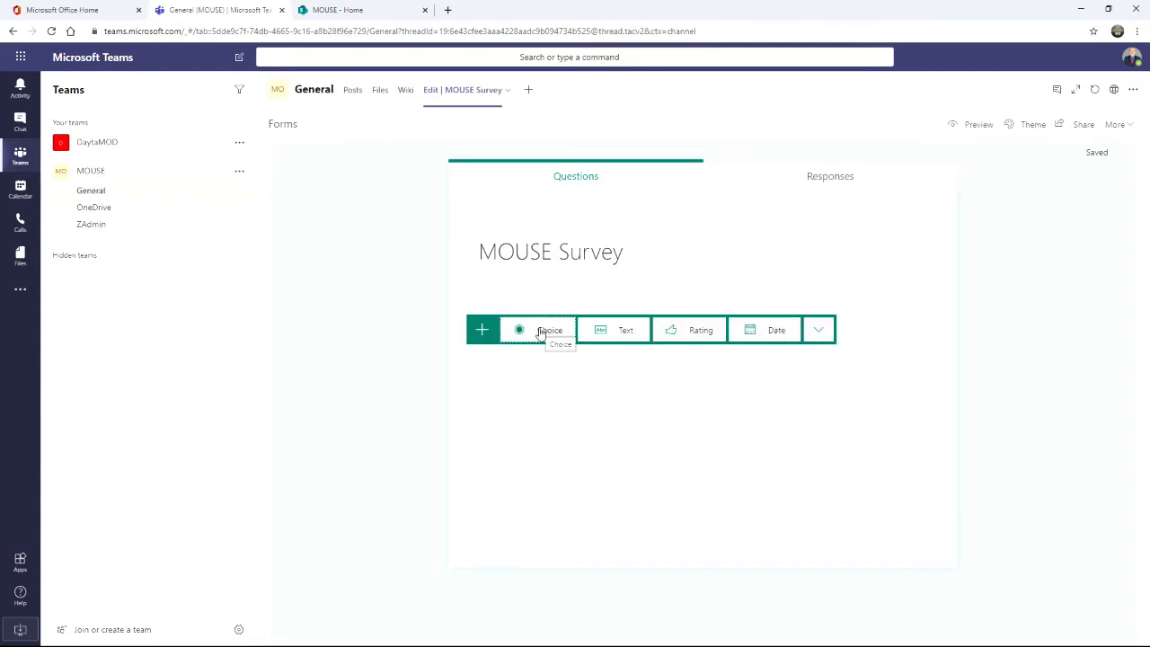
left_click(819, 326)
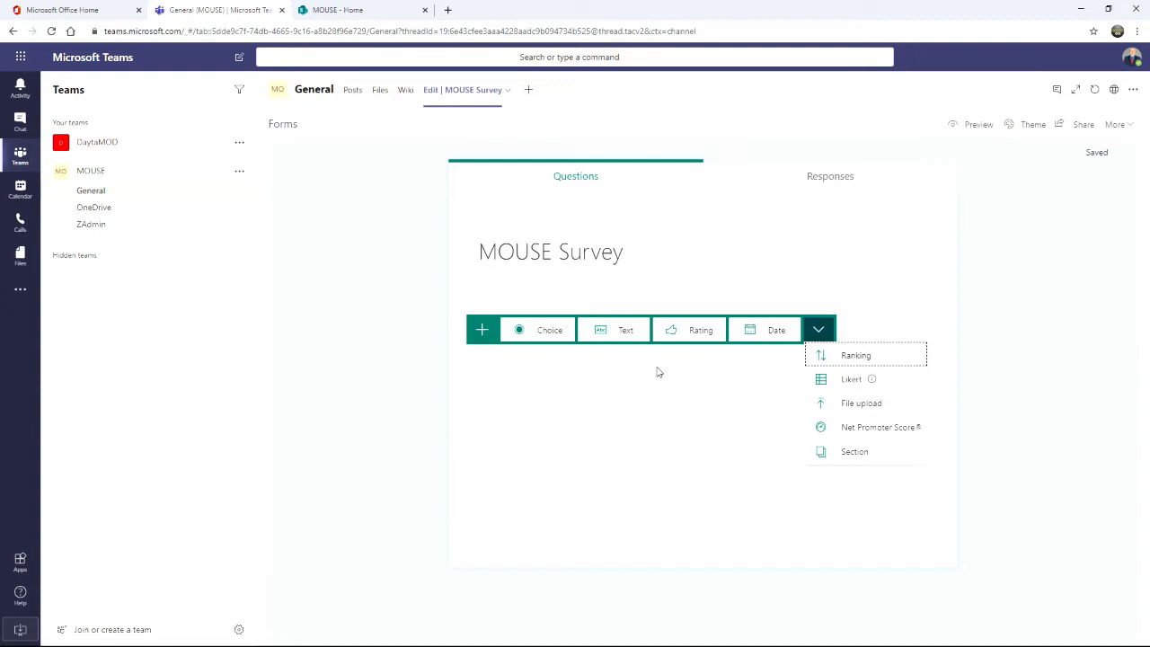
left_click(548, 329)
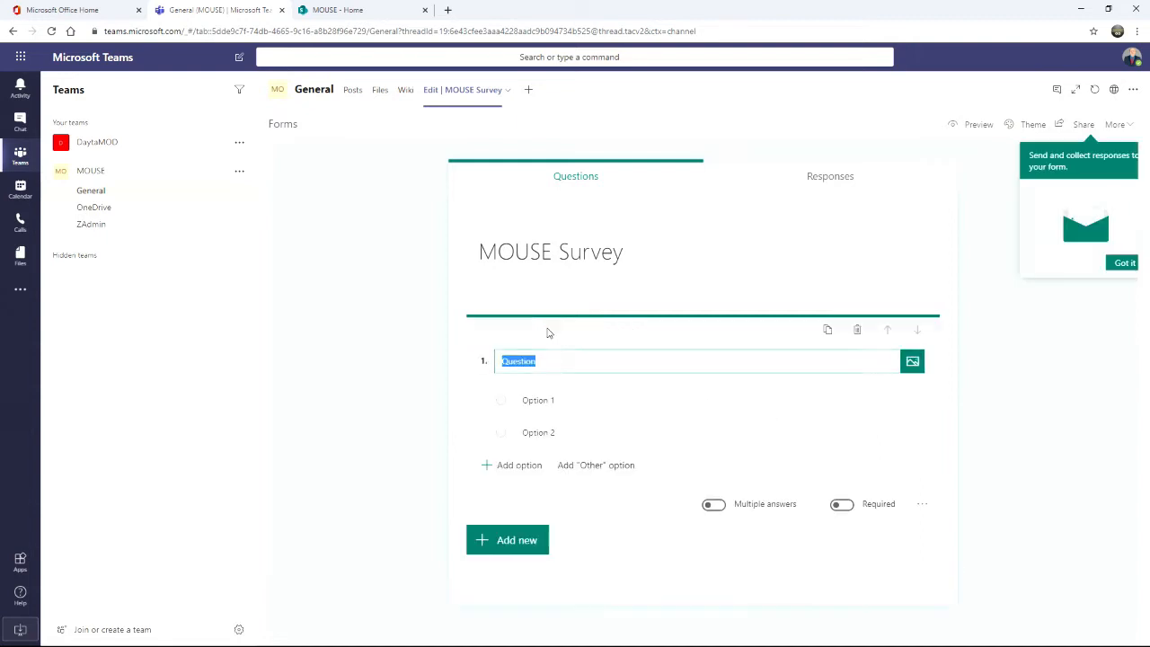
type("How")
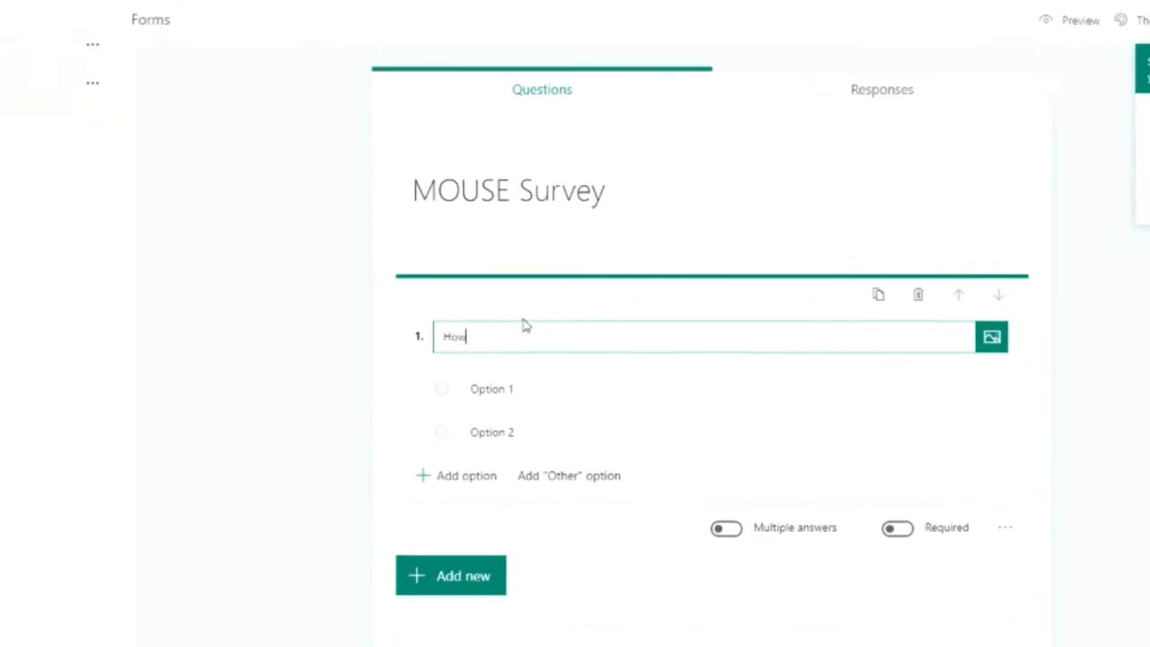
type(" did you hear ab")
type("out this User Support Environment")
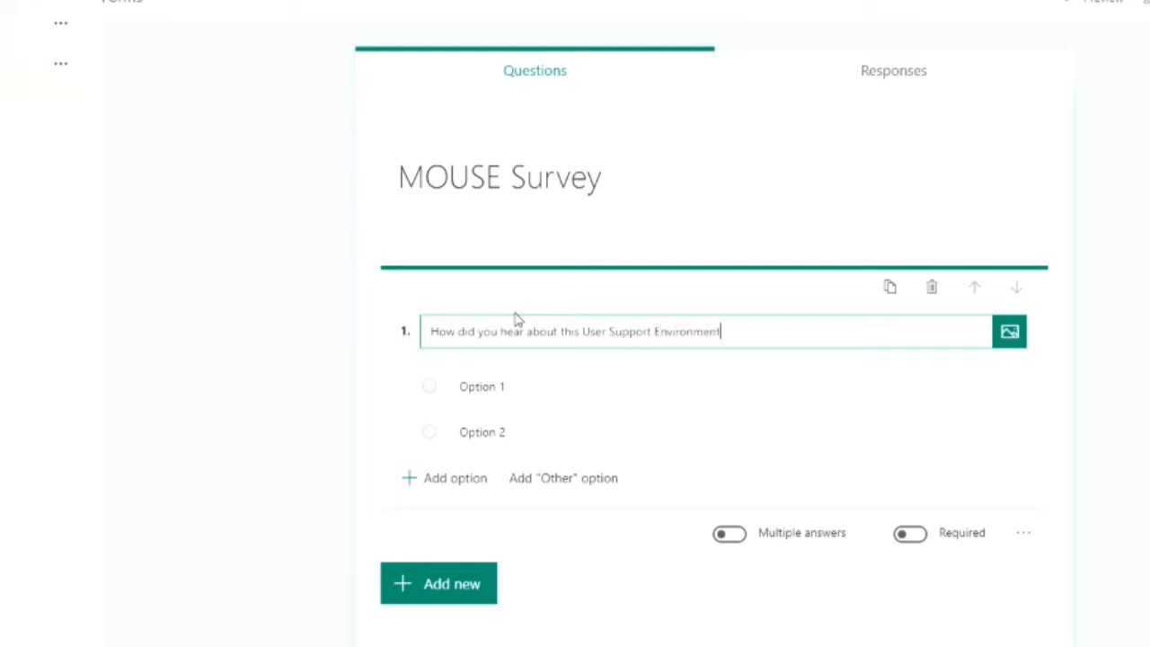
type("?")
Fill in the question's first three answer options as "Team meeting", "Intranet" and "Training Course".
left_click(474, 388)
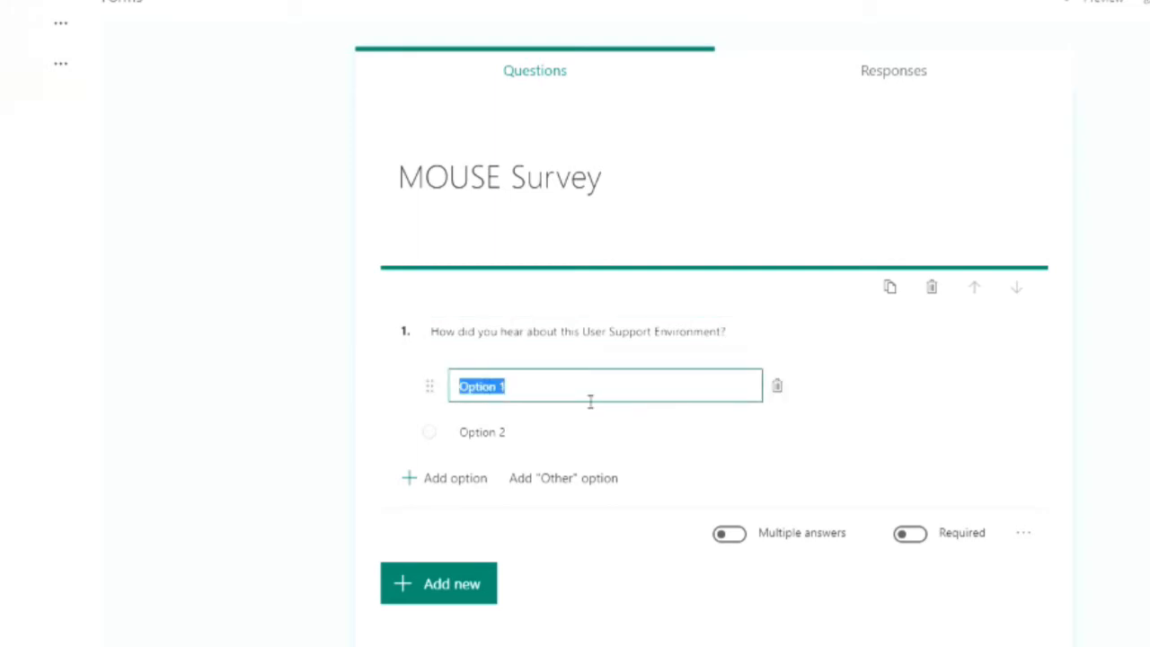
type("Team meeting")
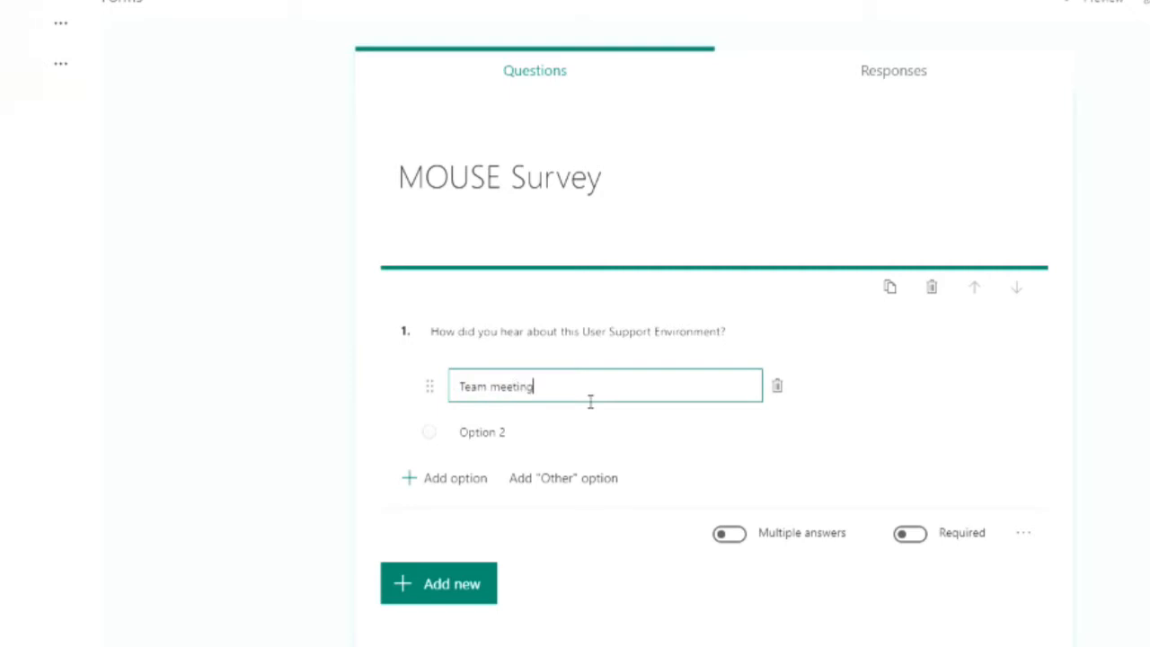
key("Tab")
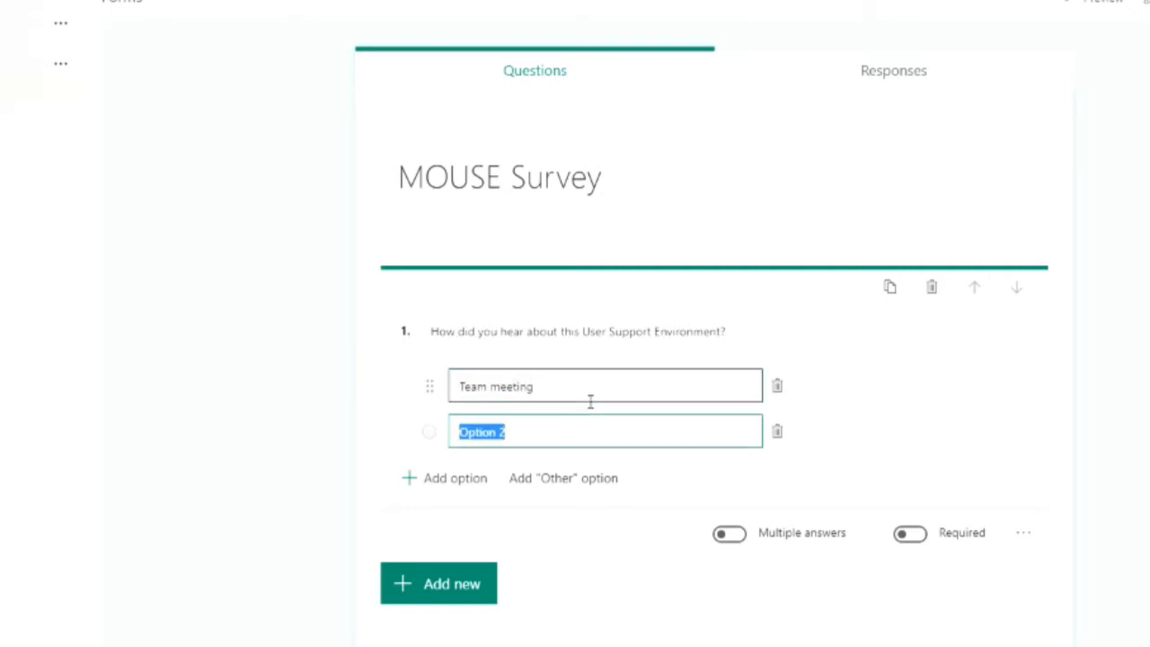
type("Intranet")
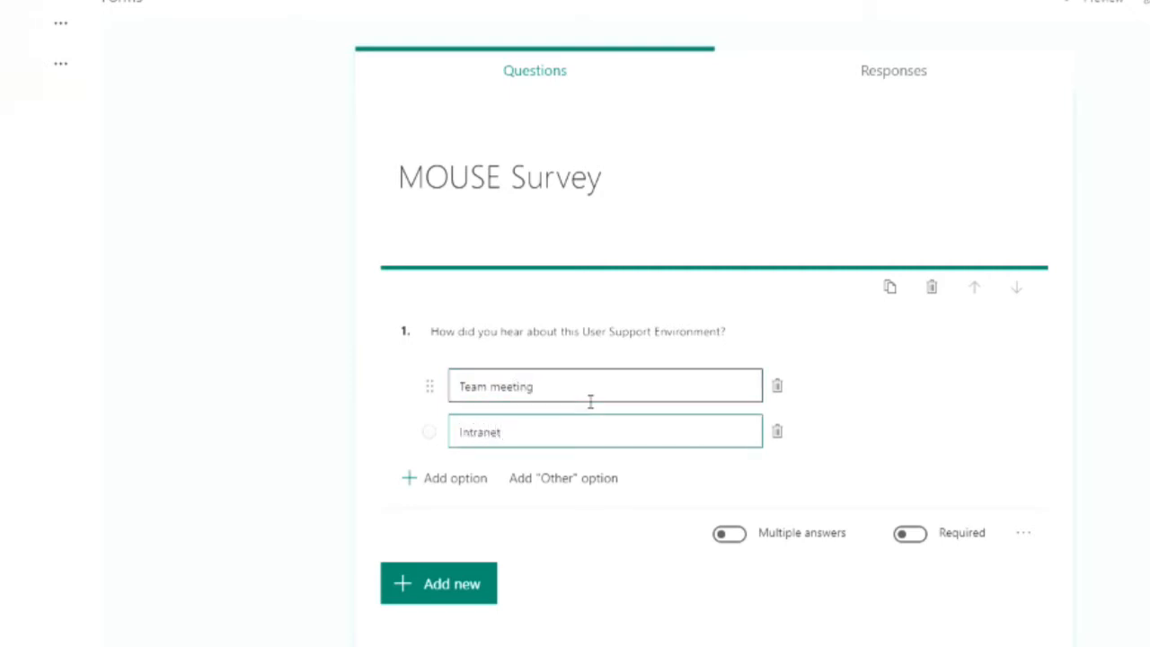
key("Return")
type("Training ")
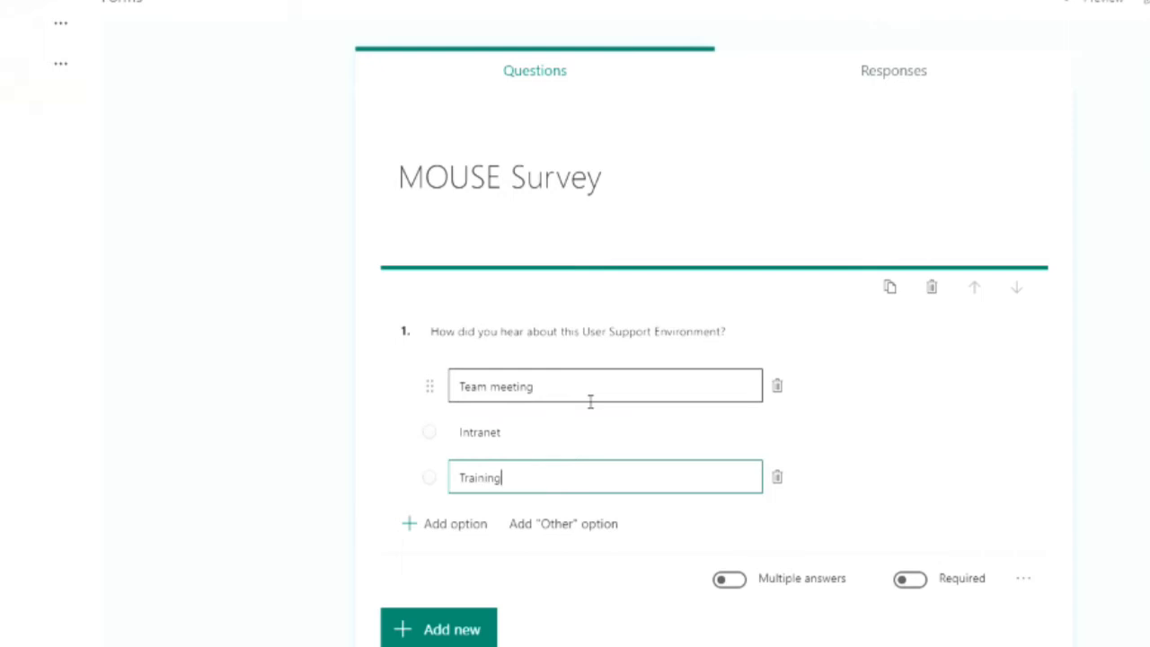
type("Course")
Add a fourth answer option reading "Other", plus the built-in Other option for free-text answers.
left_click(464, 525)
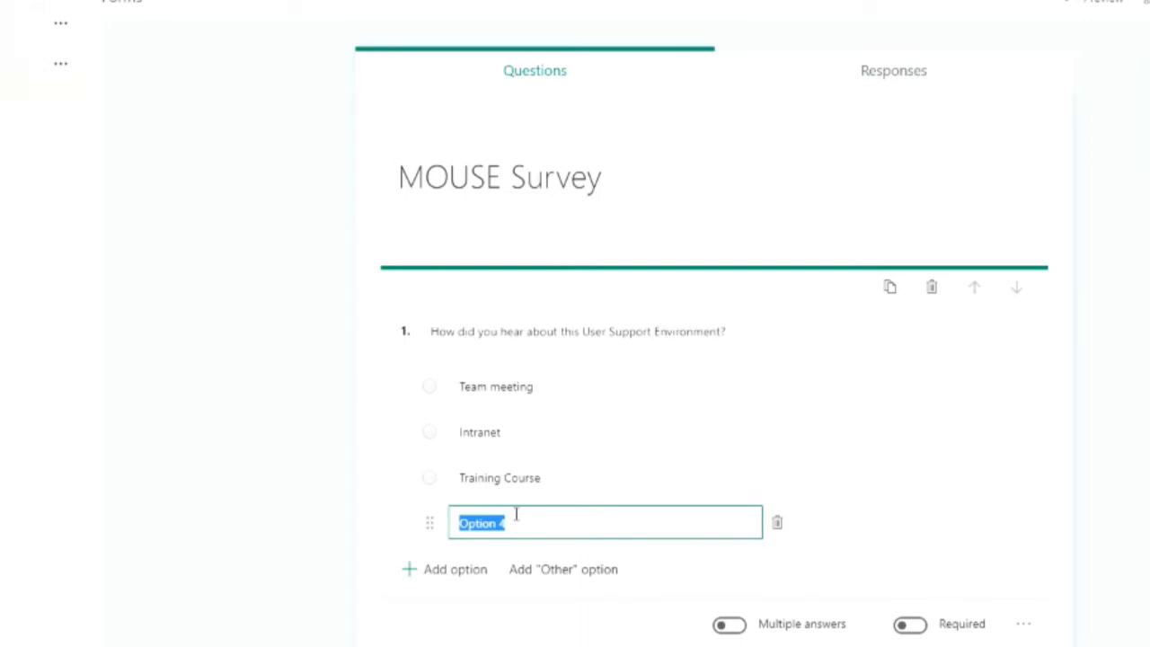
type("Other")
left_click(560, 580)
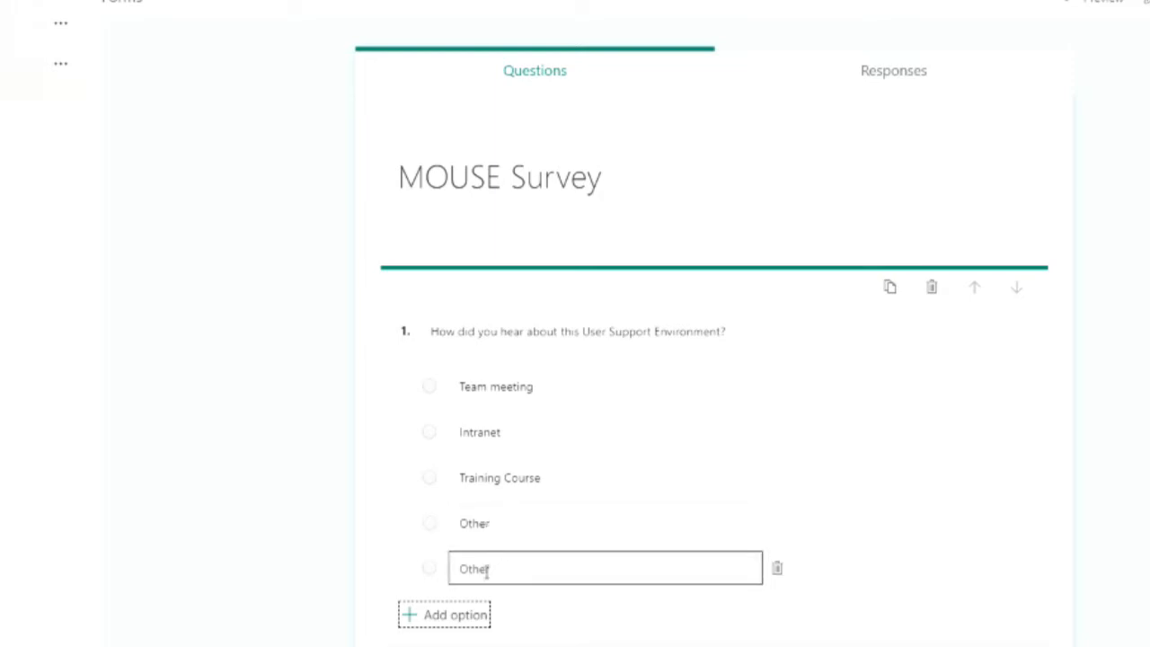
left_click(413, 570)
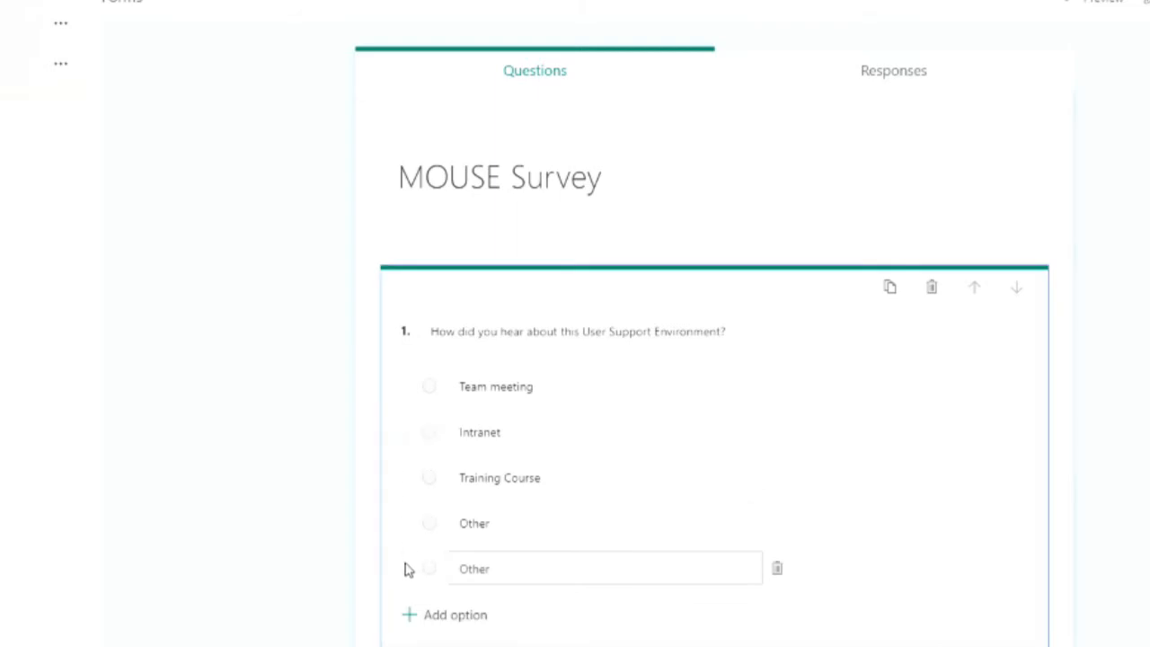
left_click(473, 567)
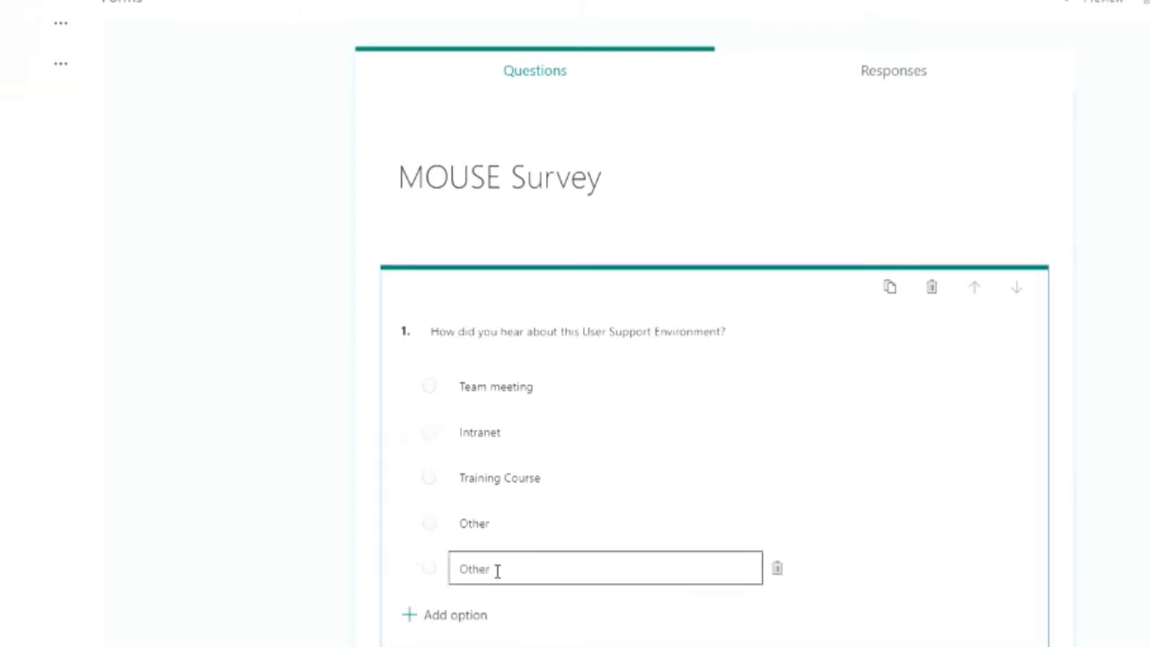
left_click_drag(428, 529, 428, 590)
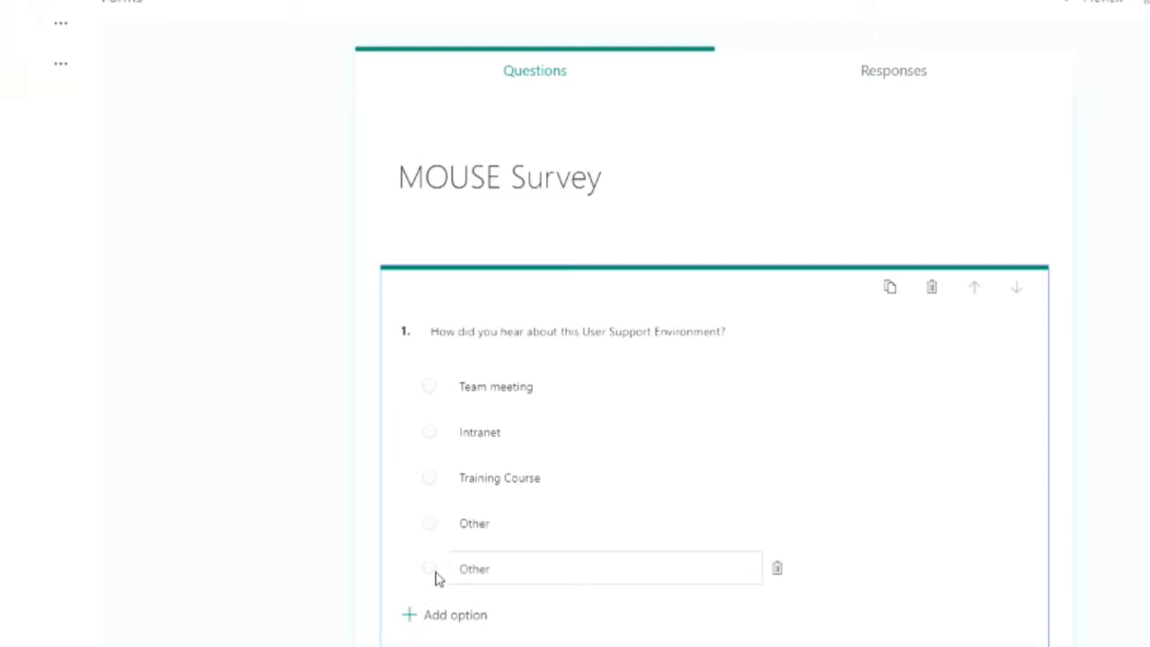
left_click(457, 579)
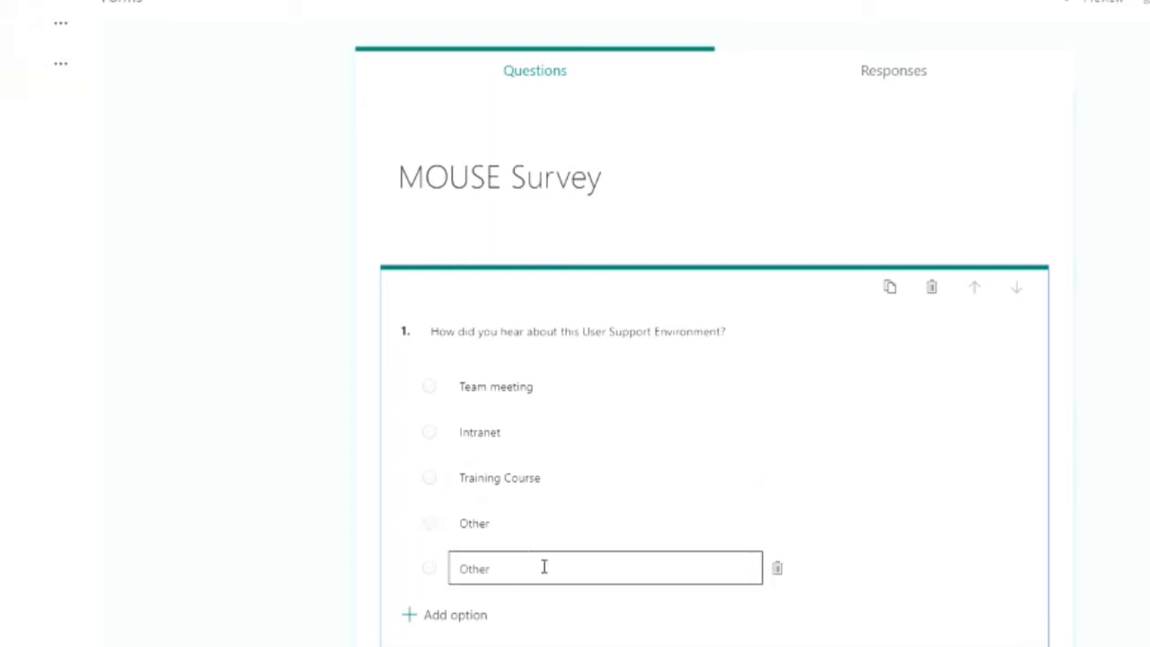
left_click(489, 530)
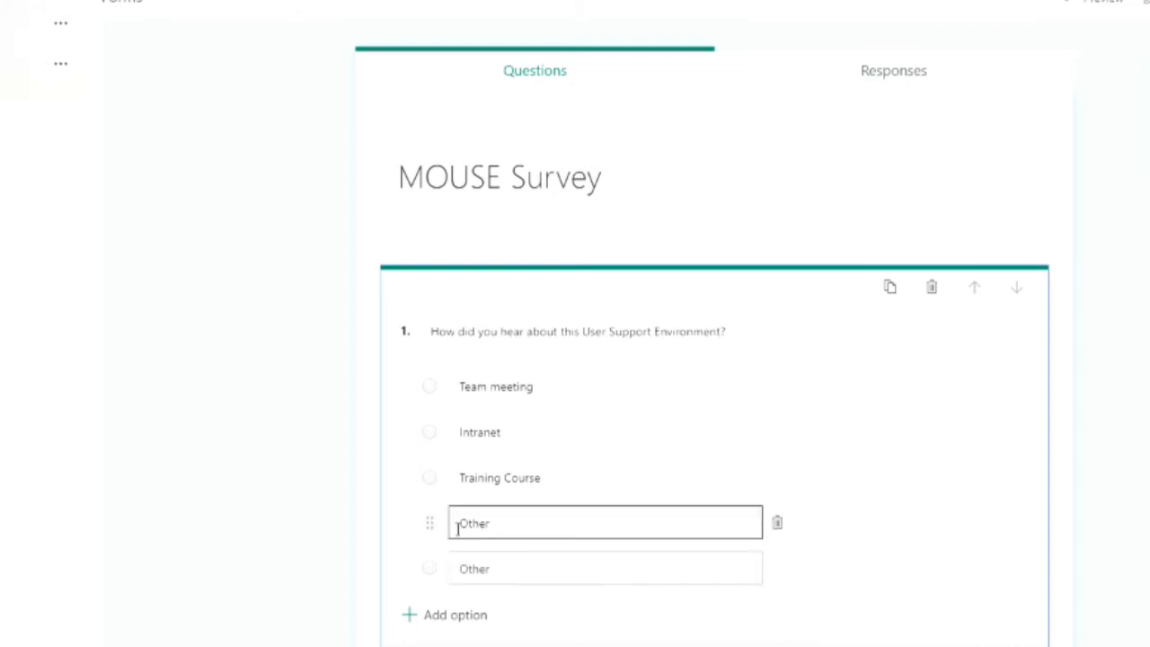
double_click(575, 530)
left_click(559, 522)
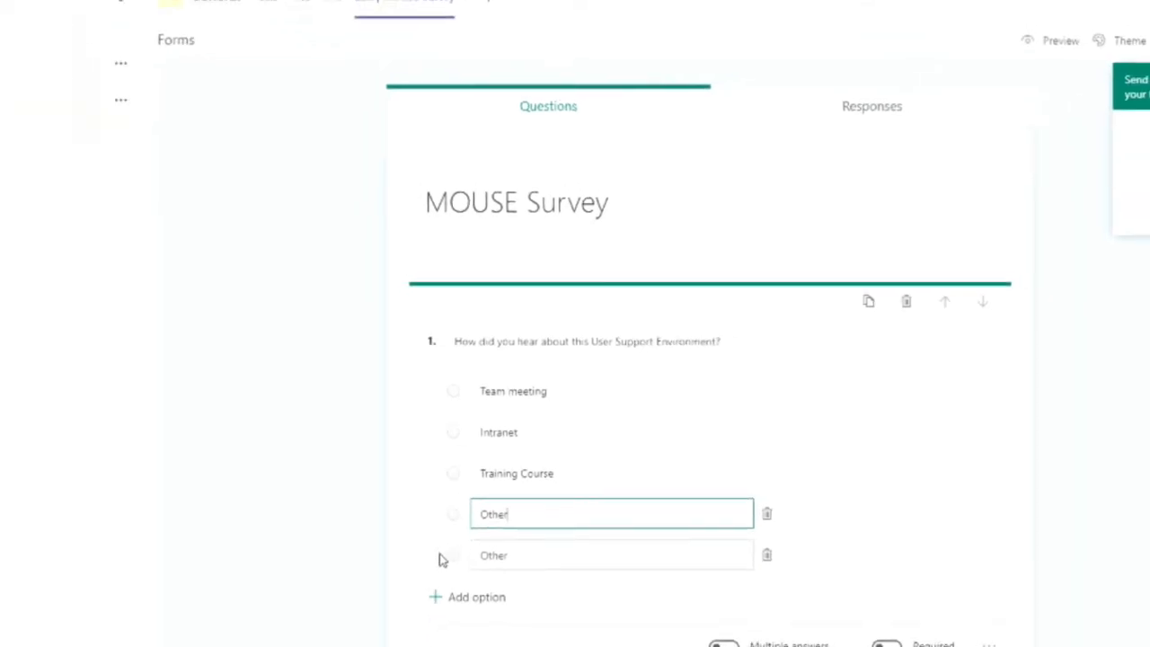
left_click(497, 507)
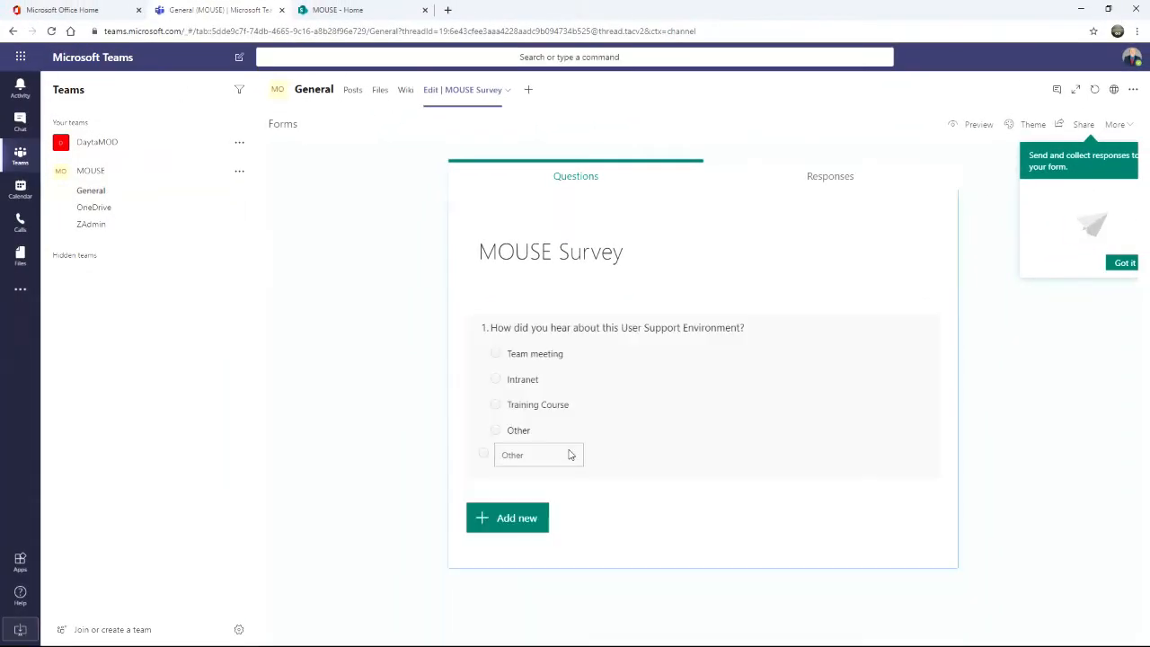
Preview the survey, test the ordinary options and the free-text Other answer with "sfd dfhg fxcg", and return to editing.
left_click(978, 125)
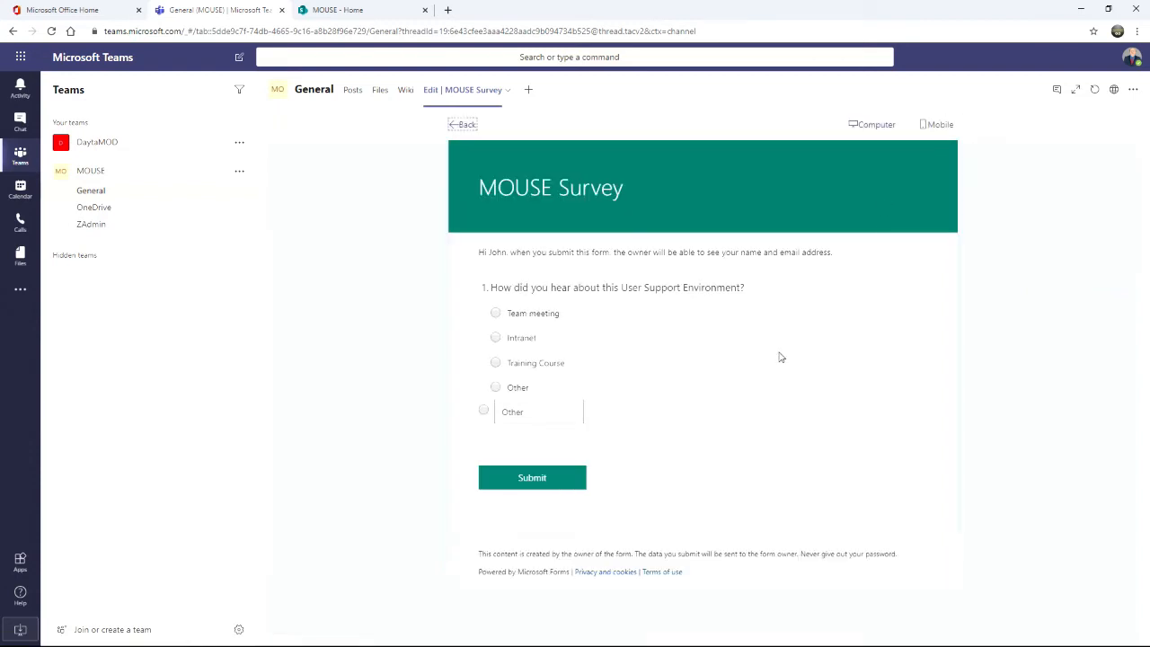
left_click(496, 388)
left_click(495, 363)
left_click_drag(516, 389, 520, 389)
left_click(494, 389)
left_click(485, 412)
type("sfd dfng fxcg")
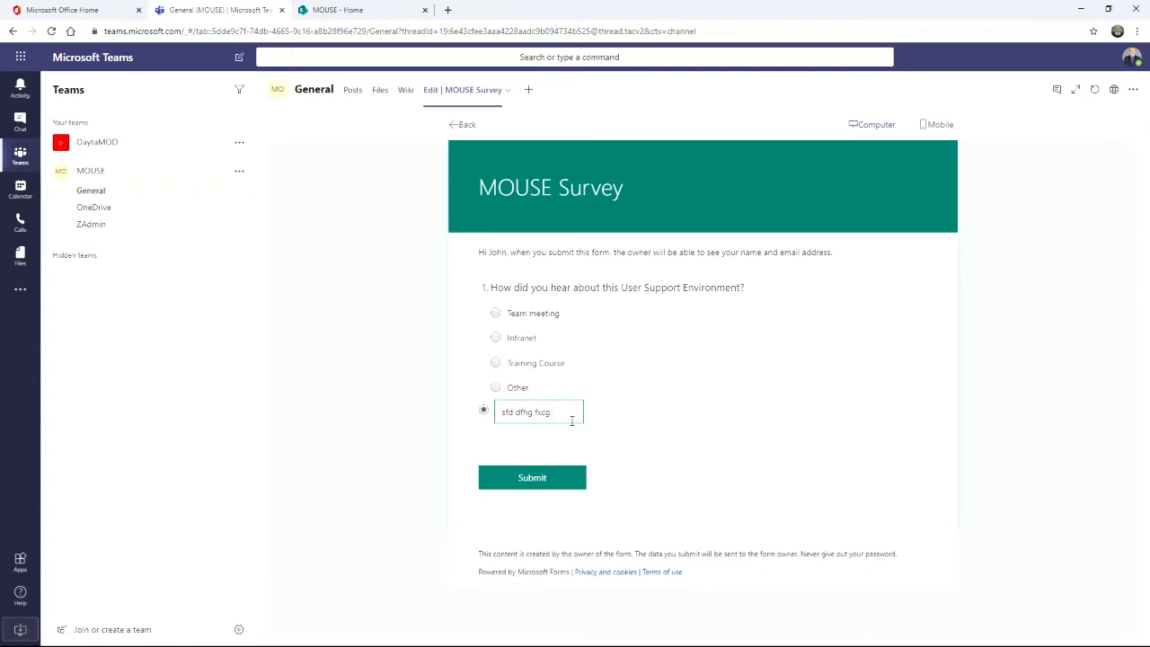
left_click(454, 124)
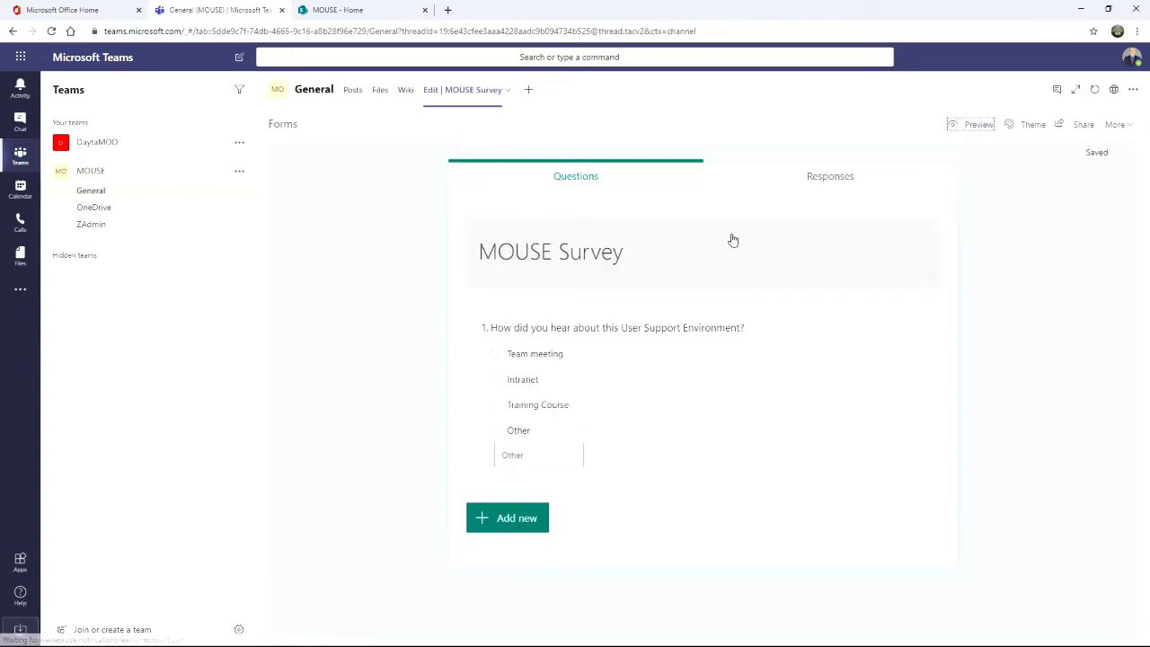
Remove the built-in free-text Other option from the "How did you hear about this User Support Environment?" question.
left_click(499, 449)
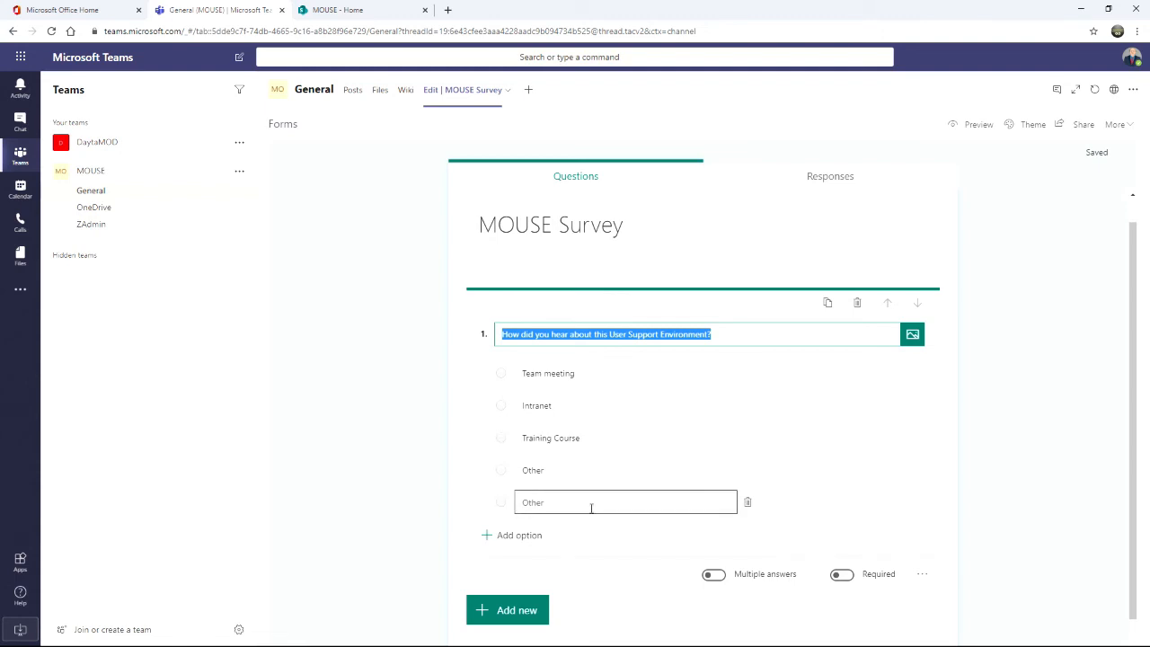
left_click(746, 506)
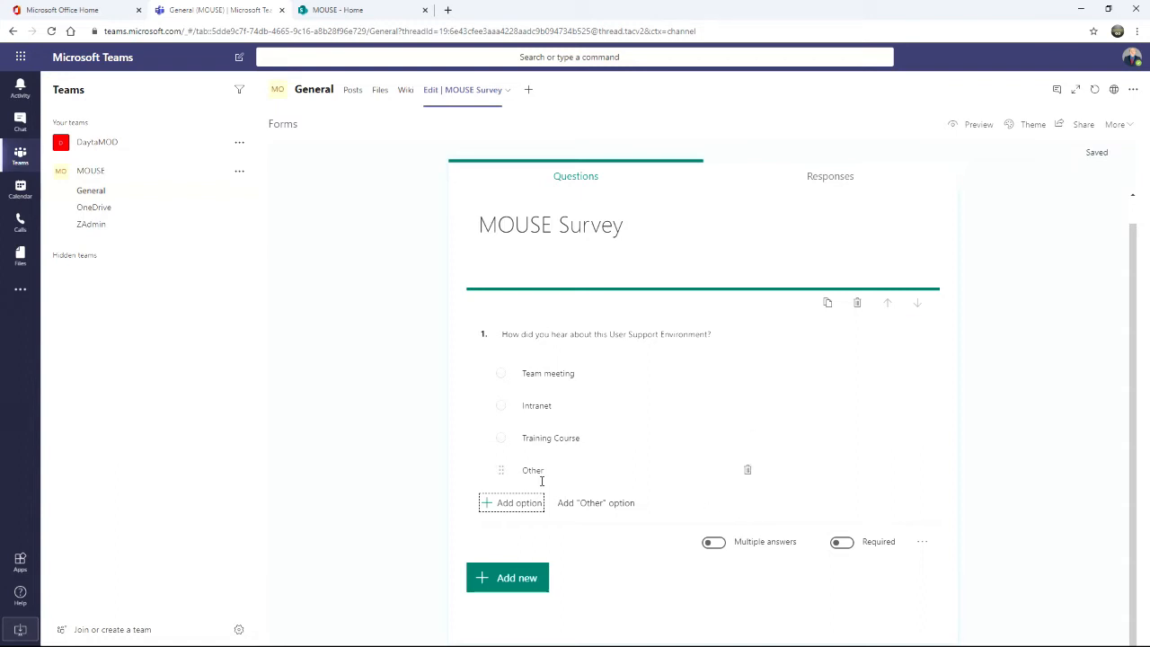
Add a text question reading "Specify where you heard about this User Support Environment." and dismiss the branching tip.
left_click(515, 578)
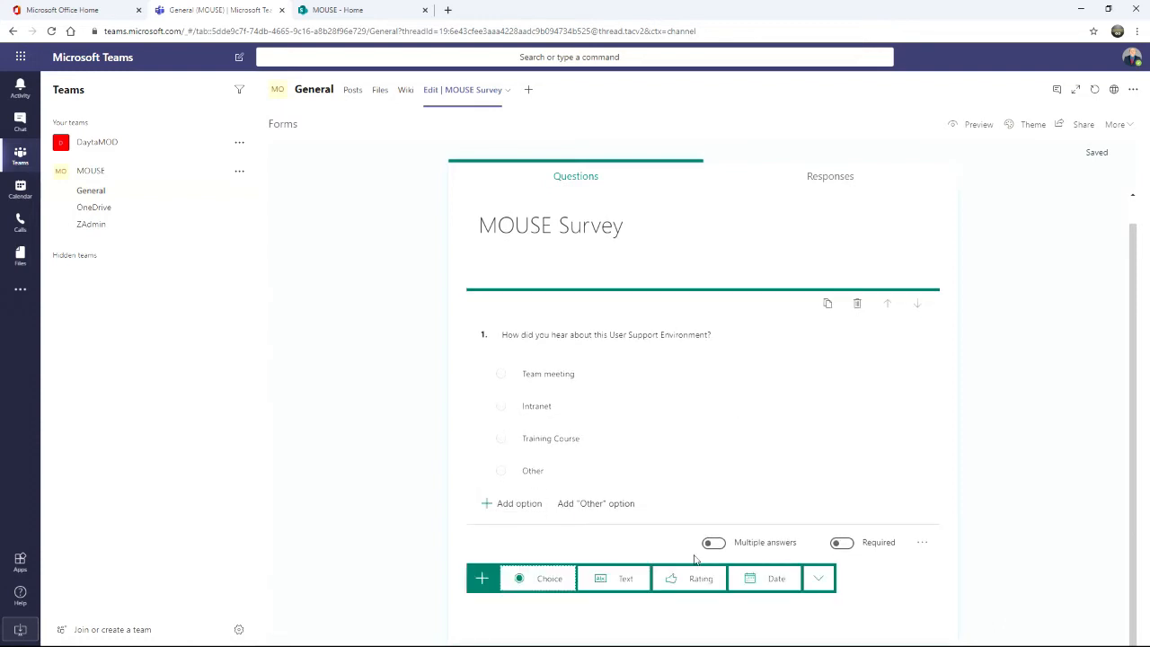
left_click(516, 474)
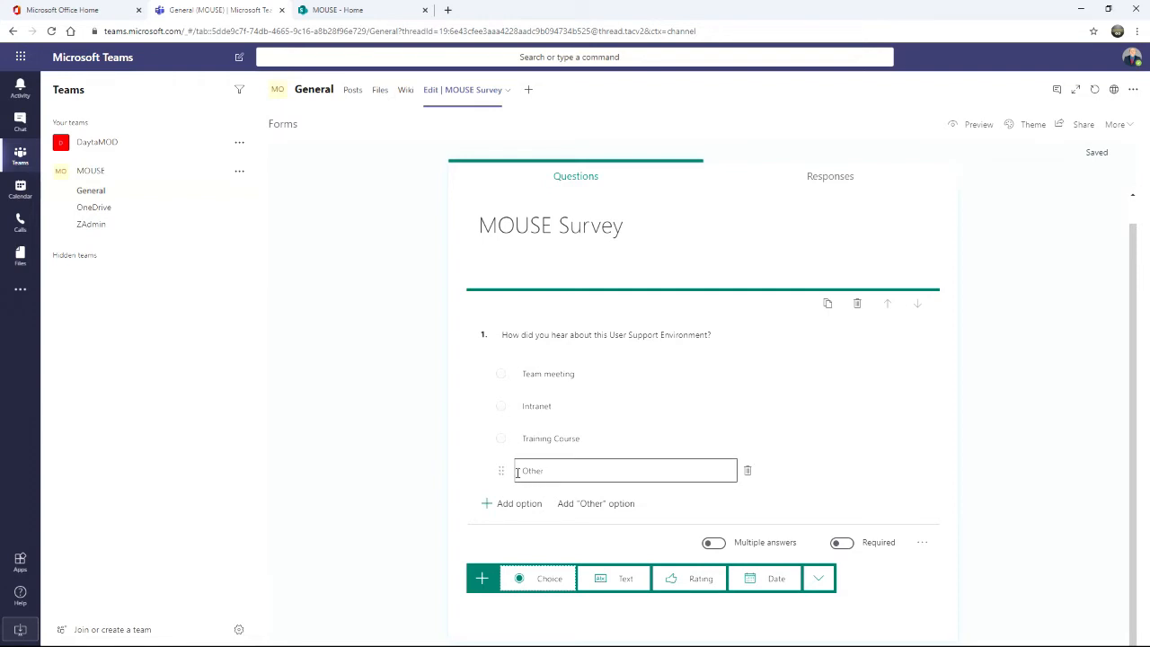
left_click(613, 584)
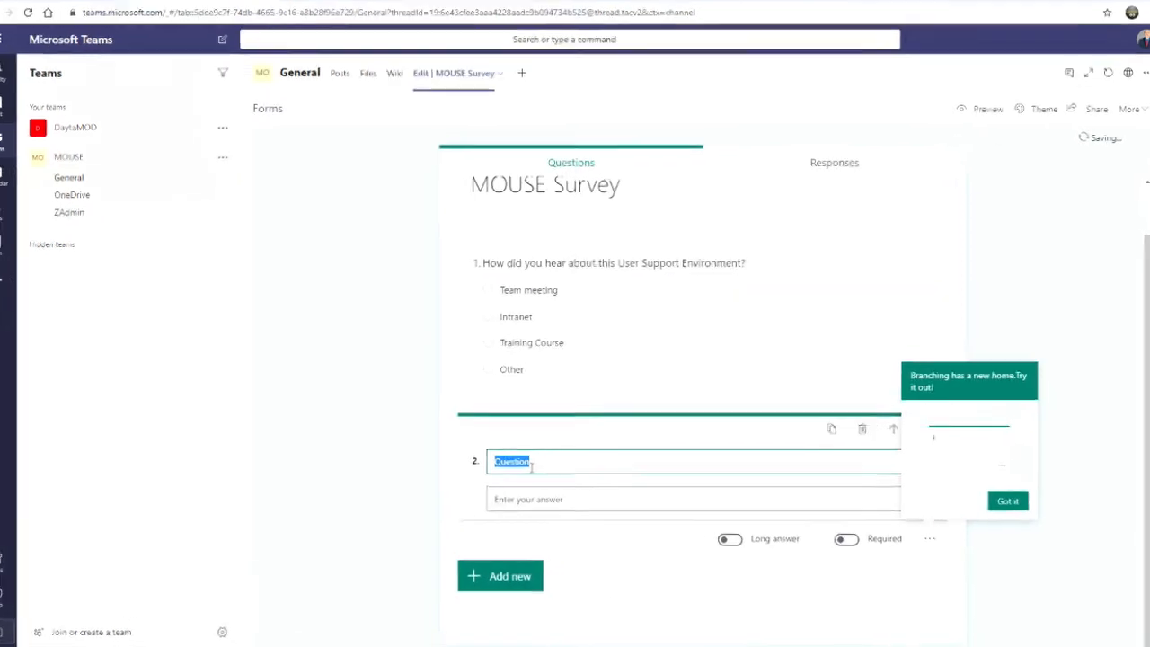
type("Specify where ")
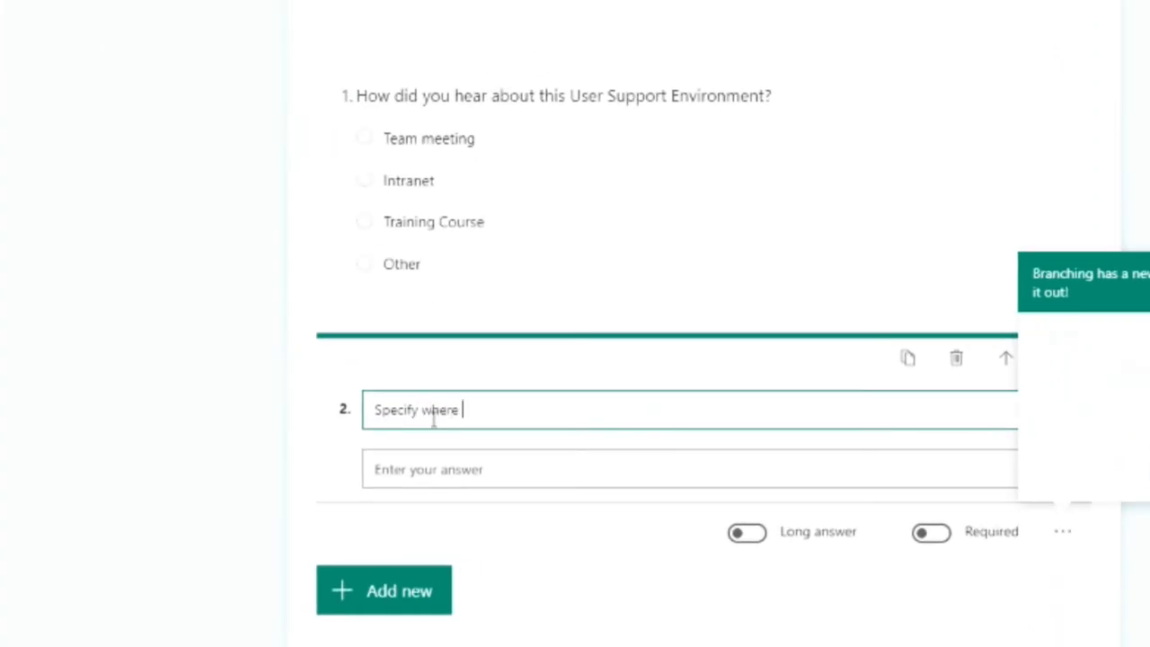
type("you heard about this User ")
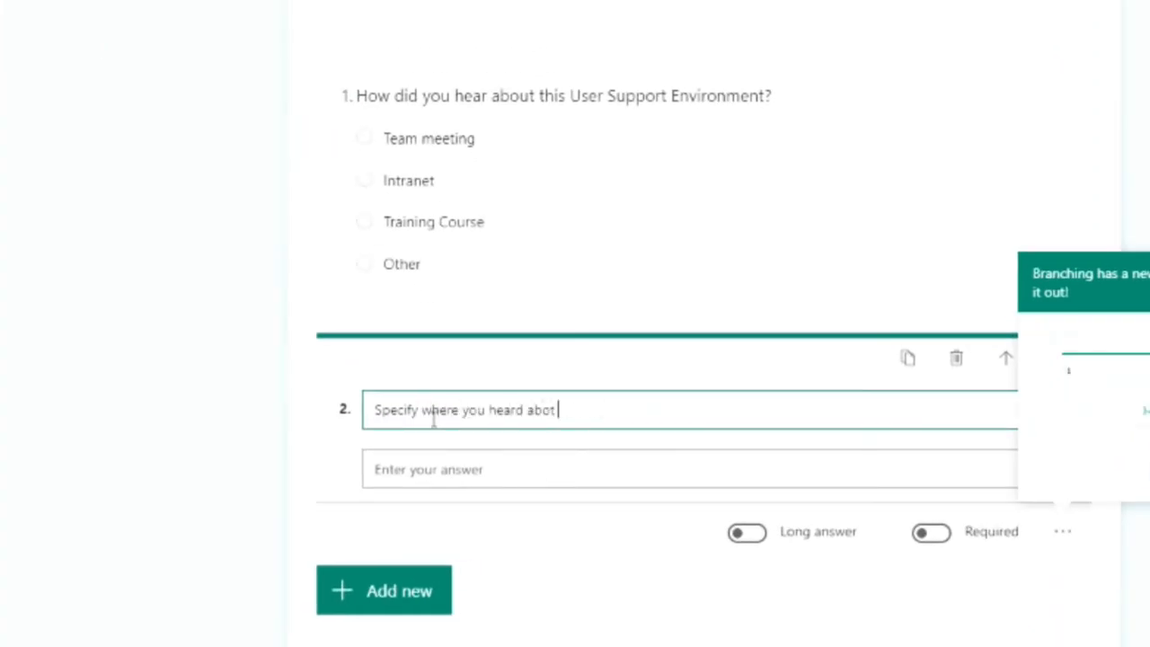
type("Suppor")
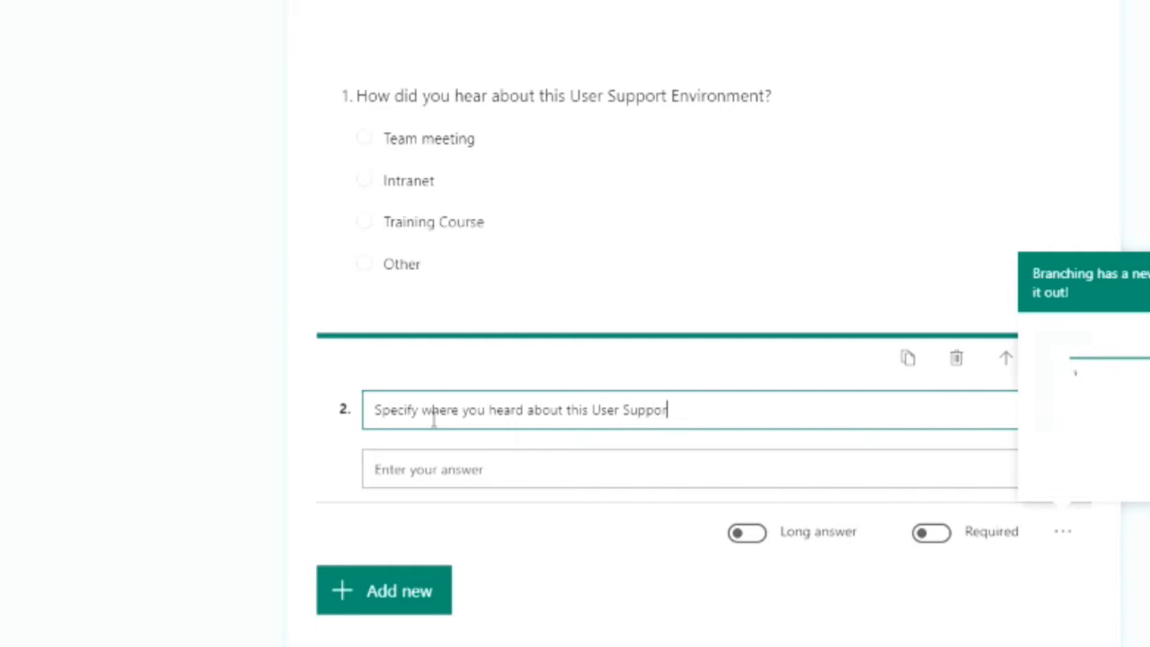
type("t Environment.")
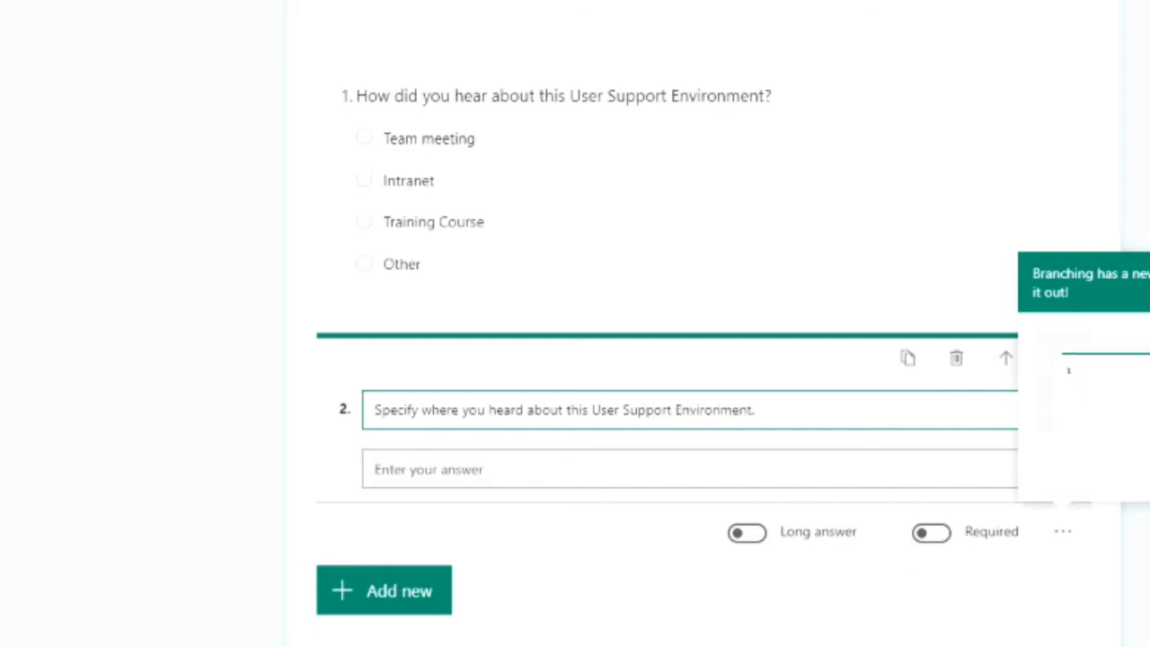
left_click(1149, 273)
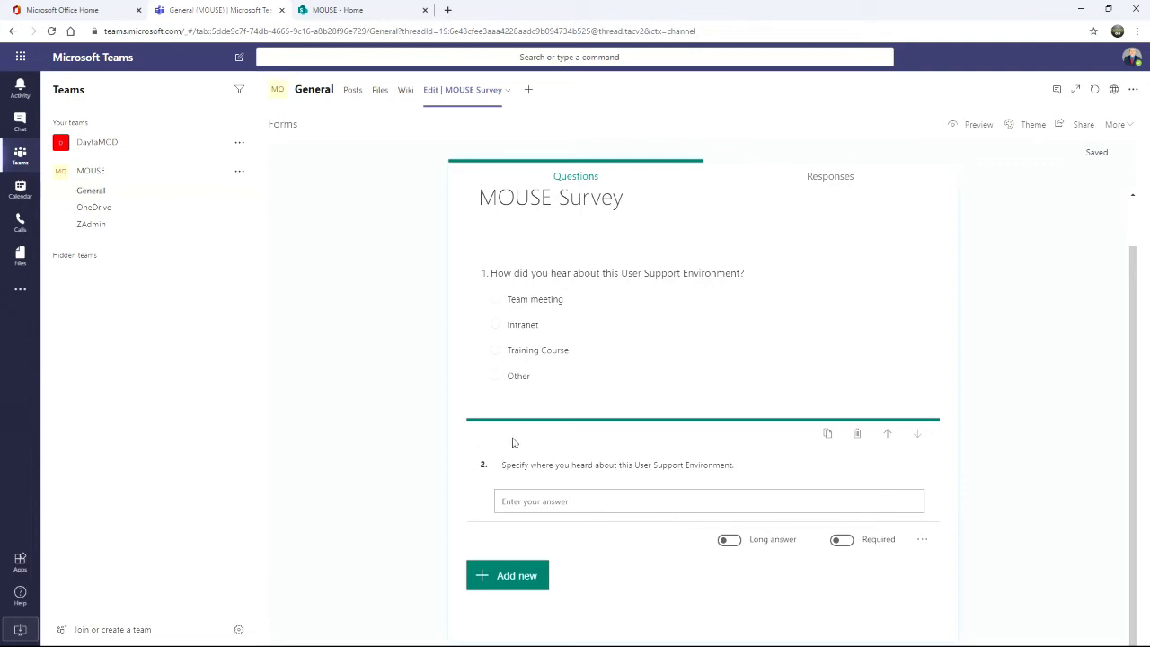
Try reordering the survey by moving the text question above the choice question and back below it, repeatedly.
left_click(888, 438)
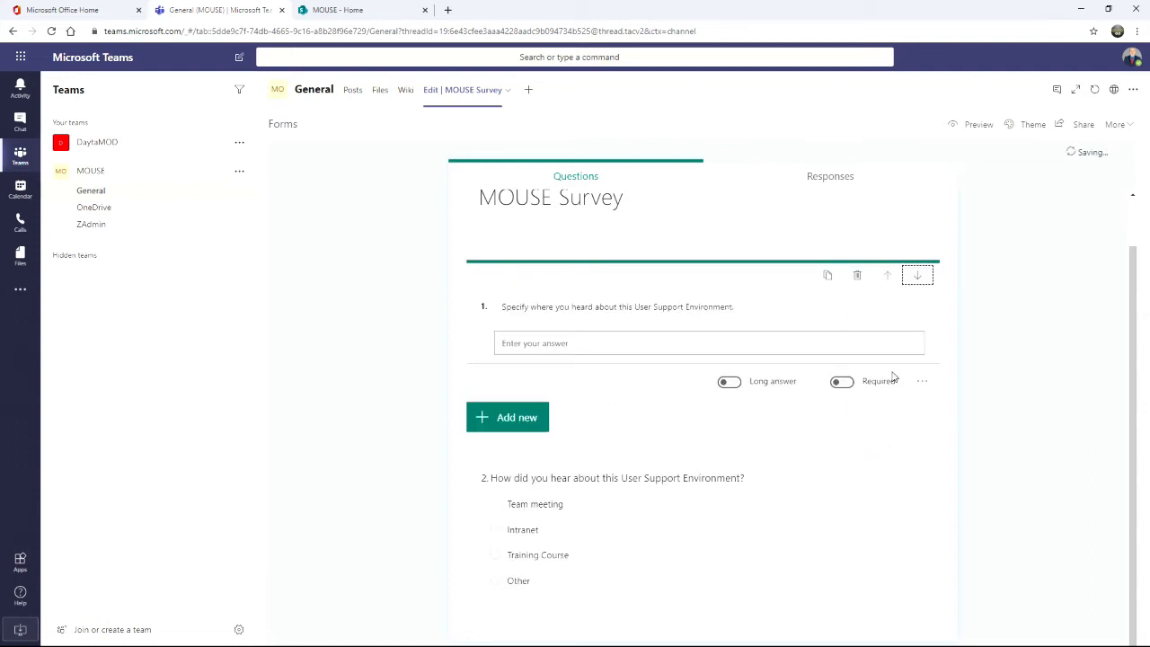
left_click(916, 278)
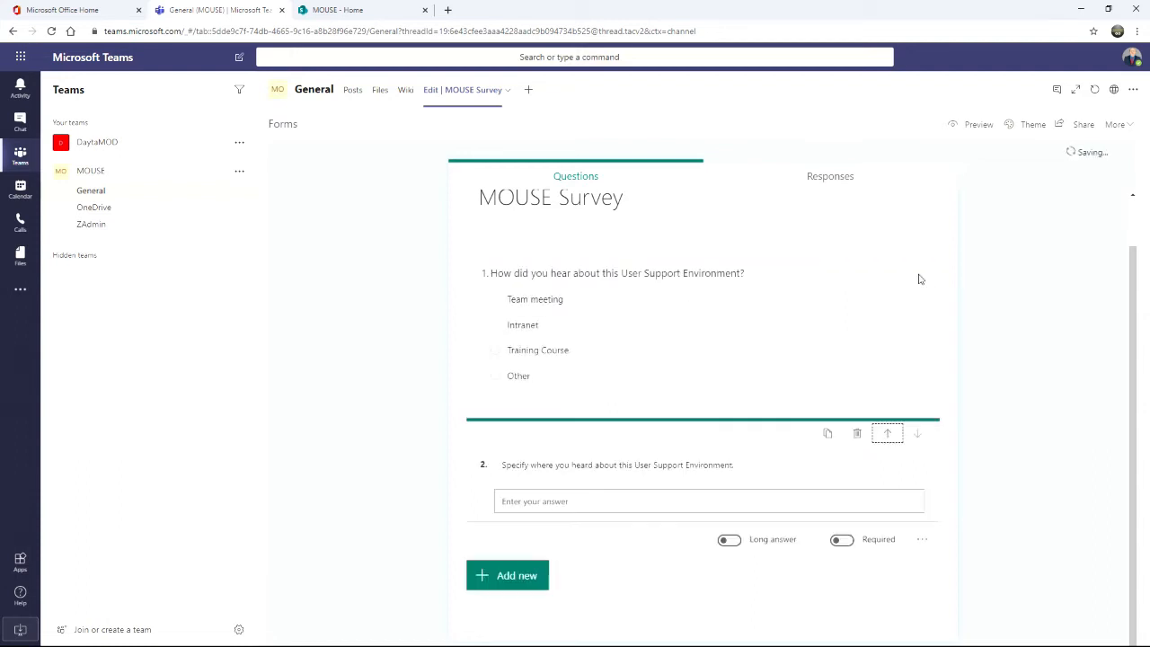
left_click(892, 437)
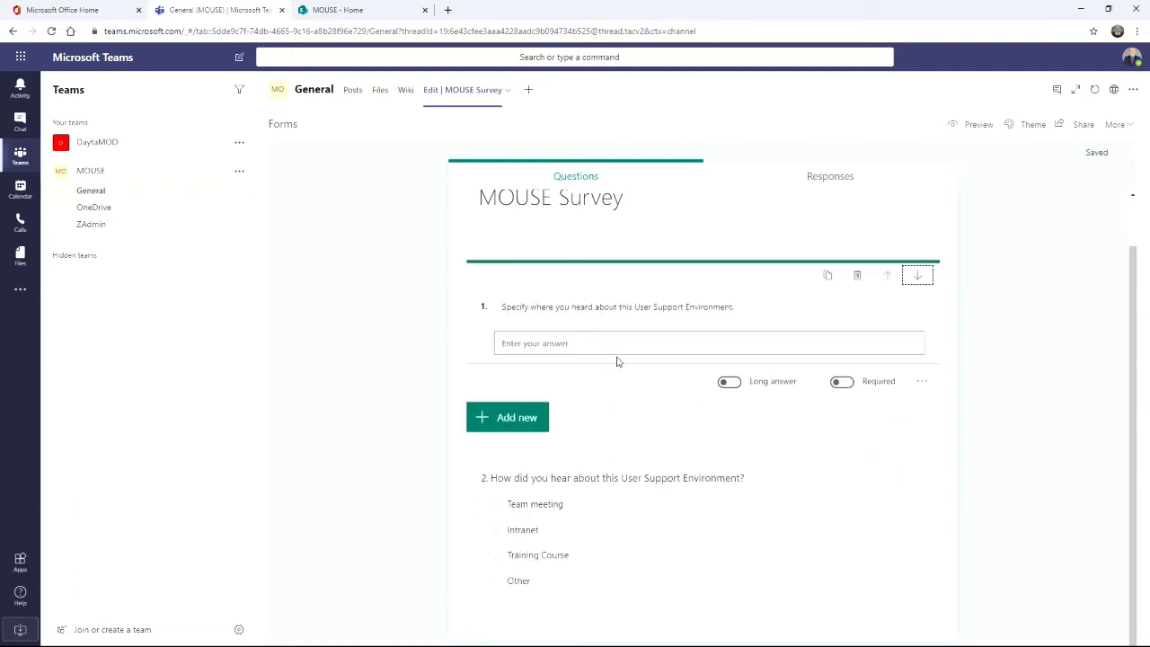
left_click(916, 277)
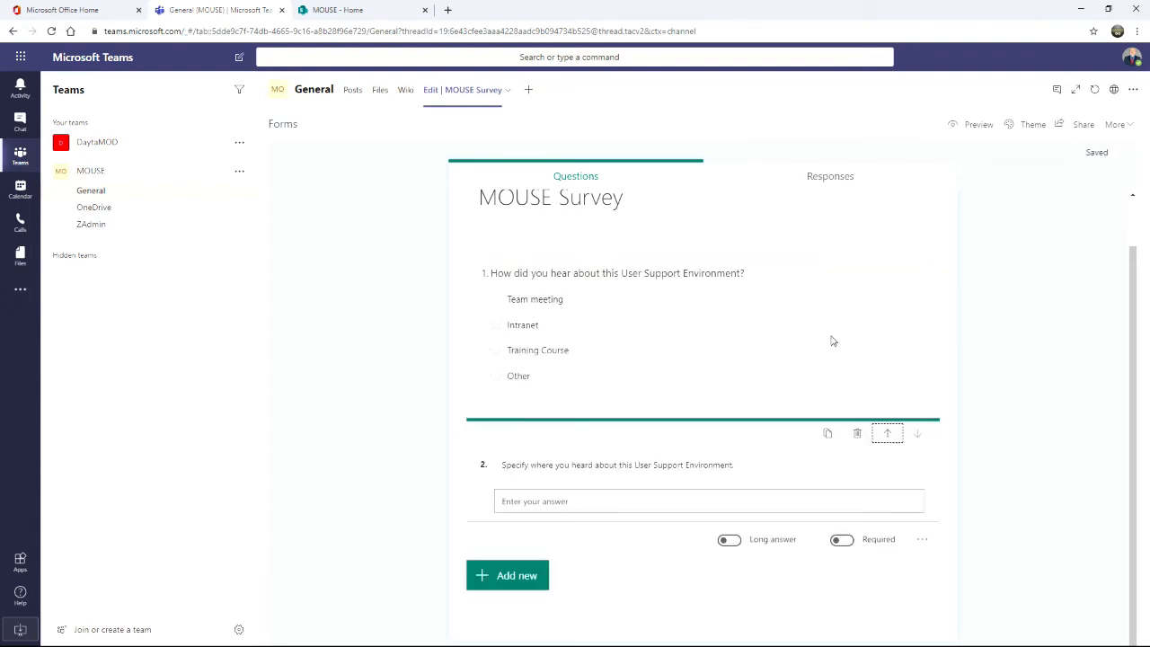
left_click(887, 436)
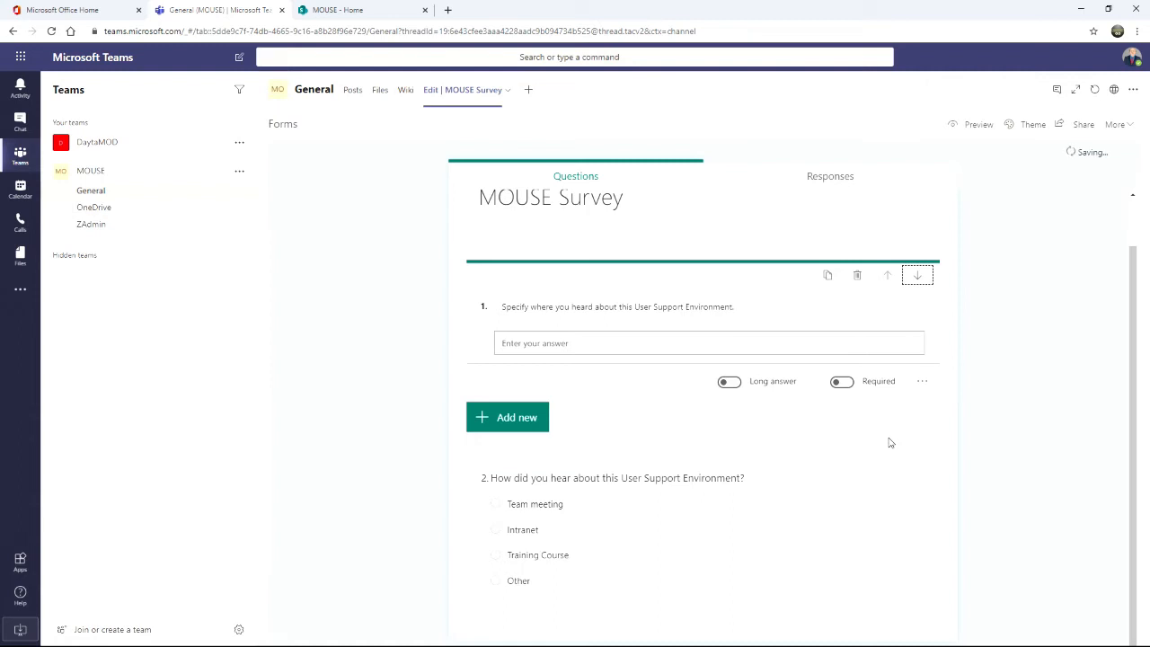
left_click(918, 279)
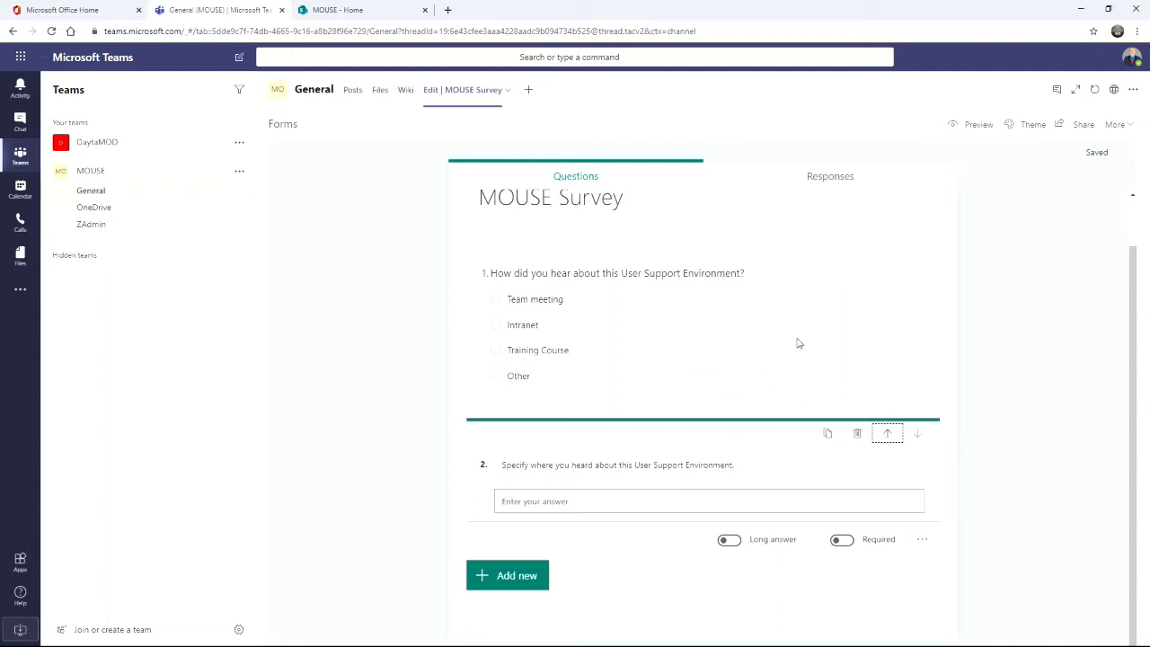
Zoom the page out, move the text question up and back down at the reduced size, and restore normal zoom.
key("ctrl")
key("ctrl")
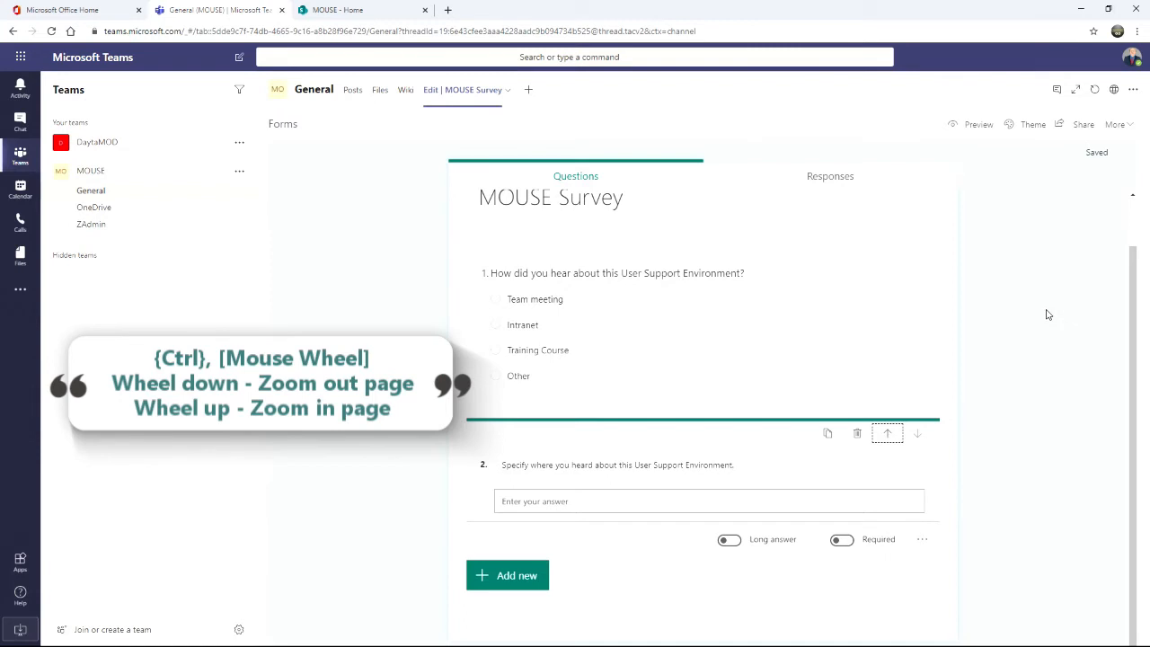
scroll(1042, 311, "down", 5, "ctrl")
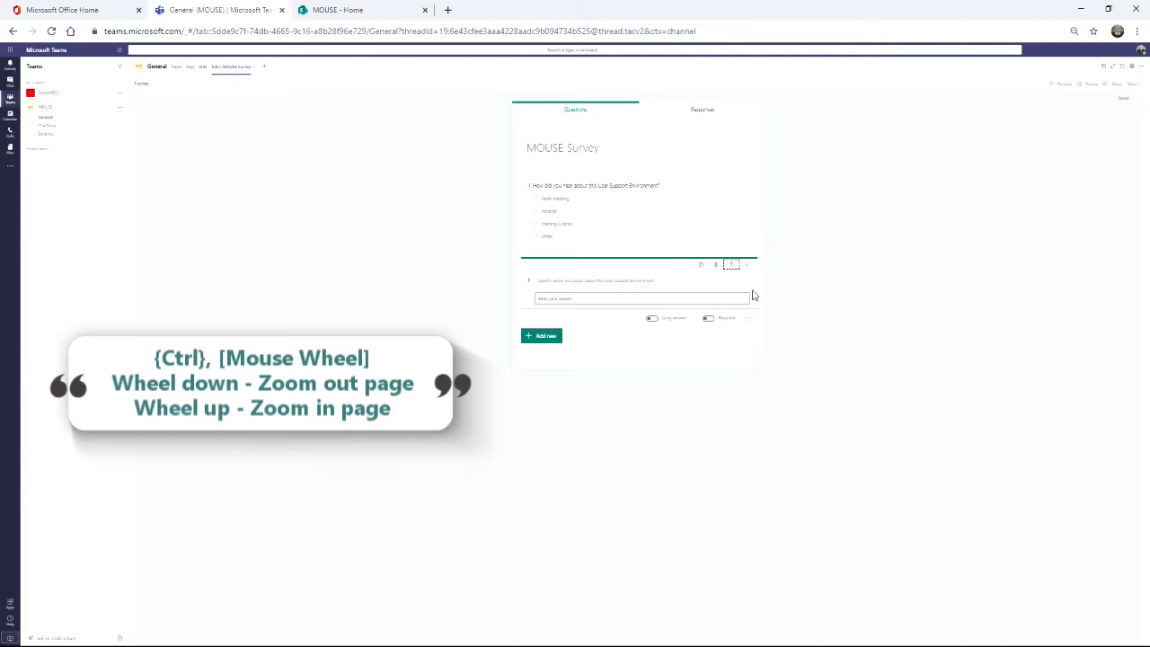
left_click(732, 266)
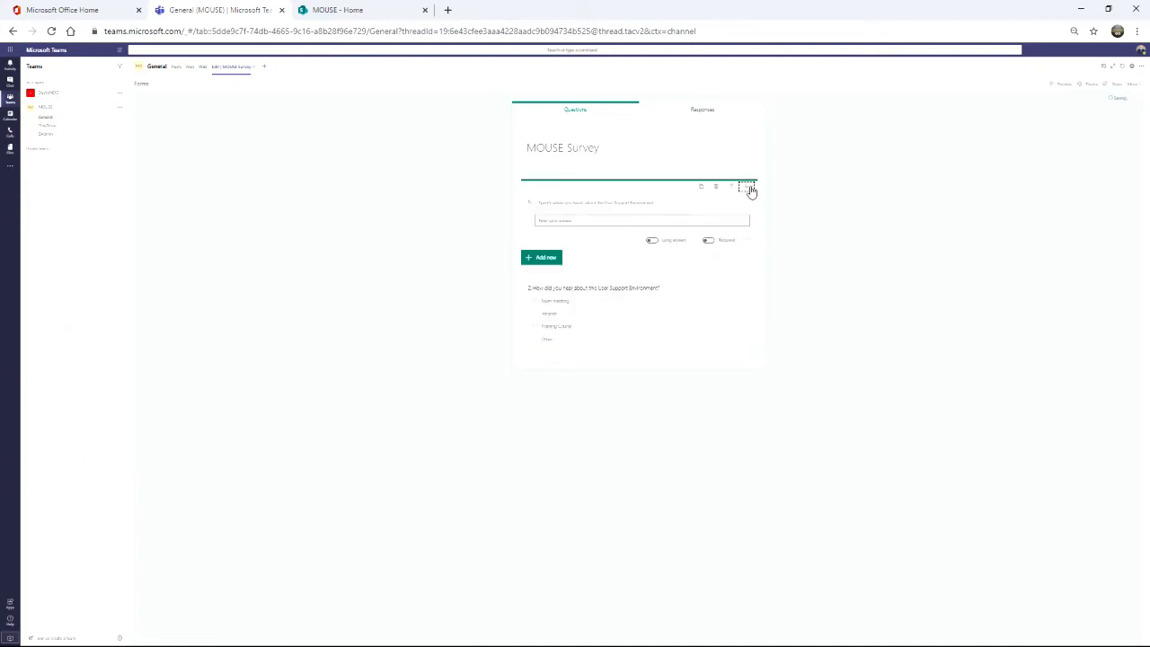
left_click(750, 188)
left_click(731, 266)
left_click(748, 188)
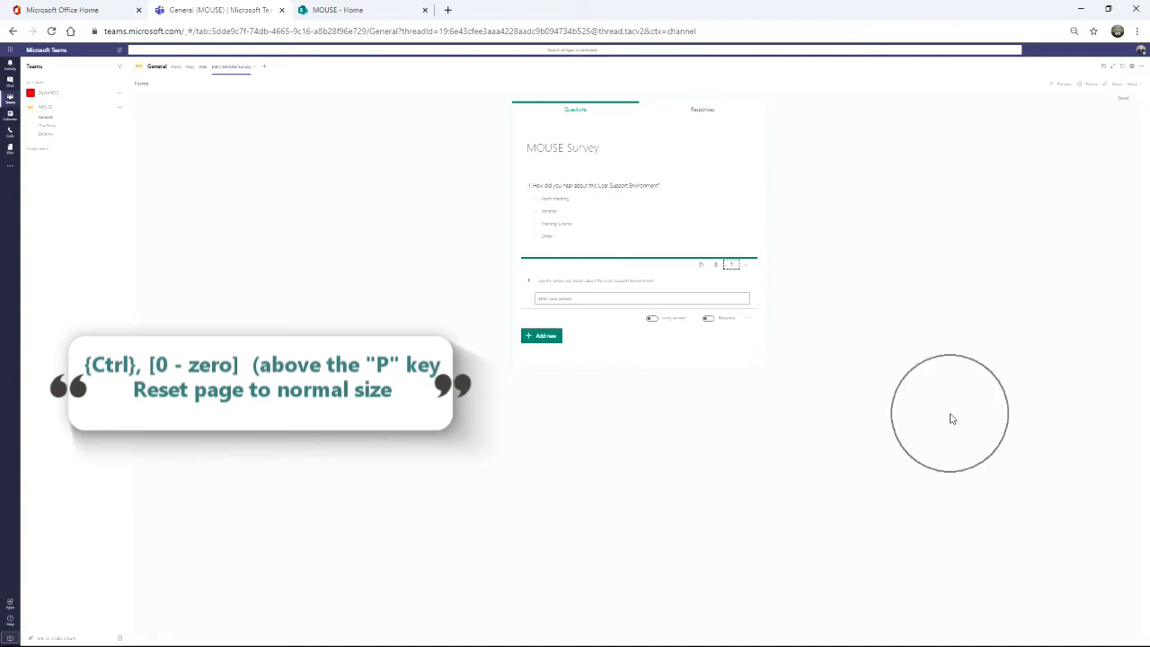
key("ctrl+0")
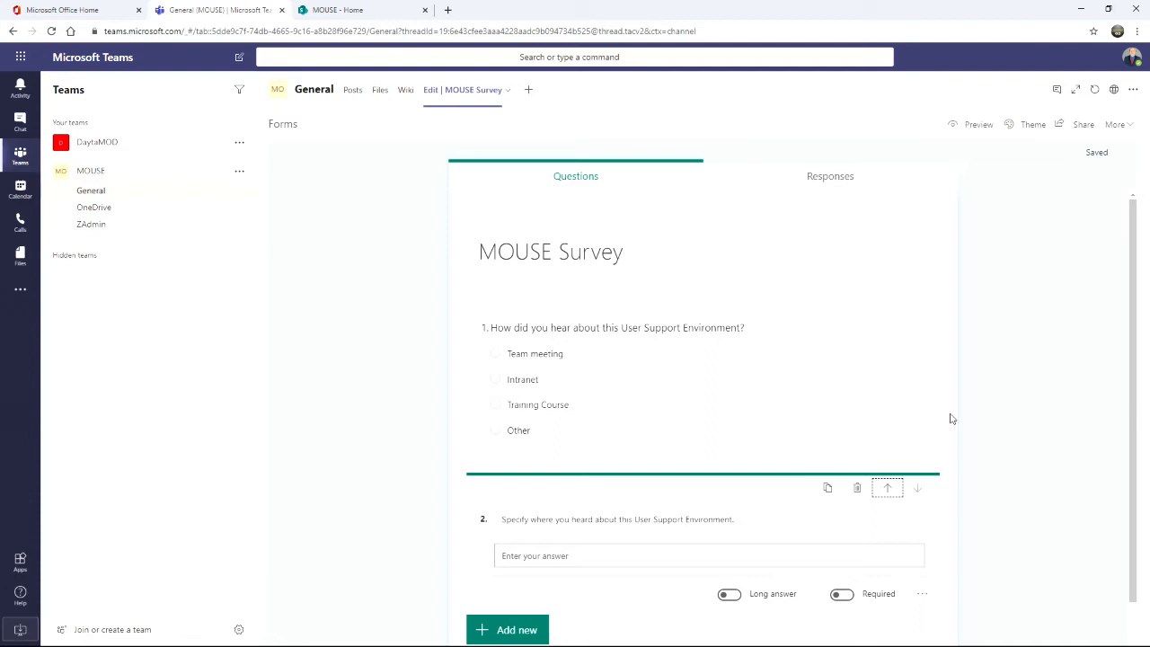
Add a Likert question after the text question and step through its five option headings.
scroll(997, 342, "down", 1)
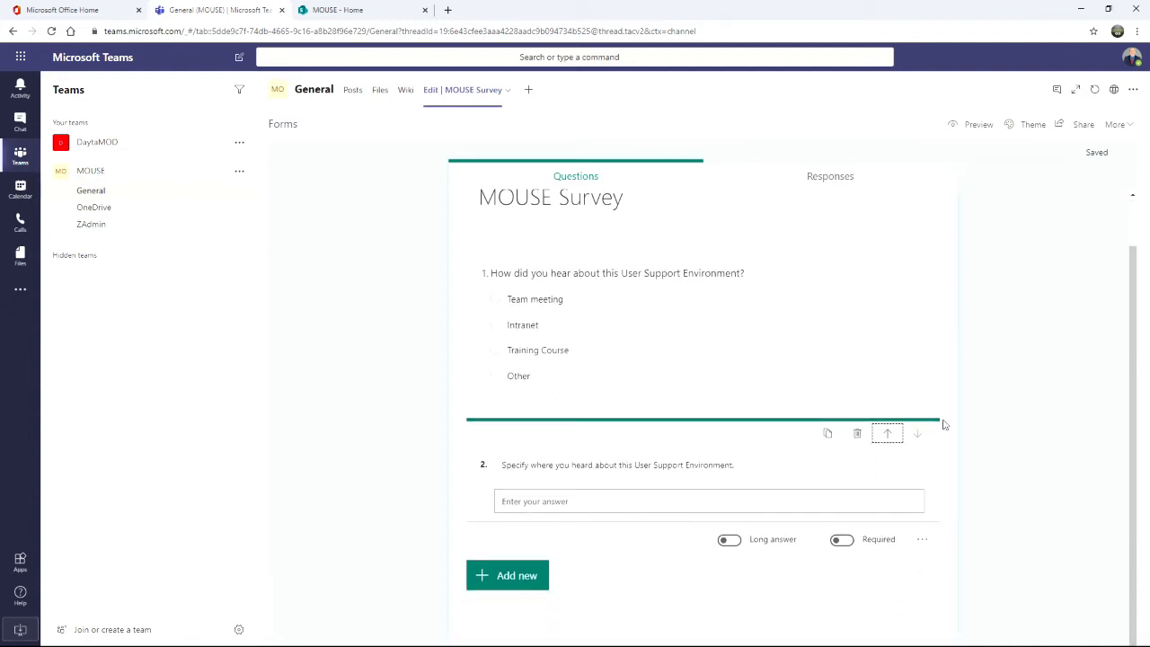
left_click(521, 576)
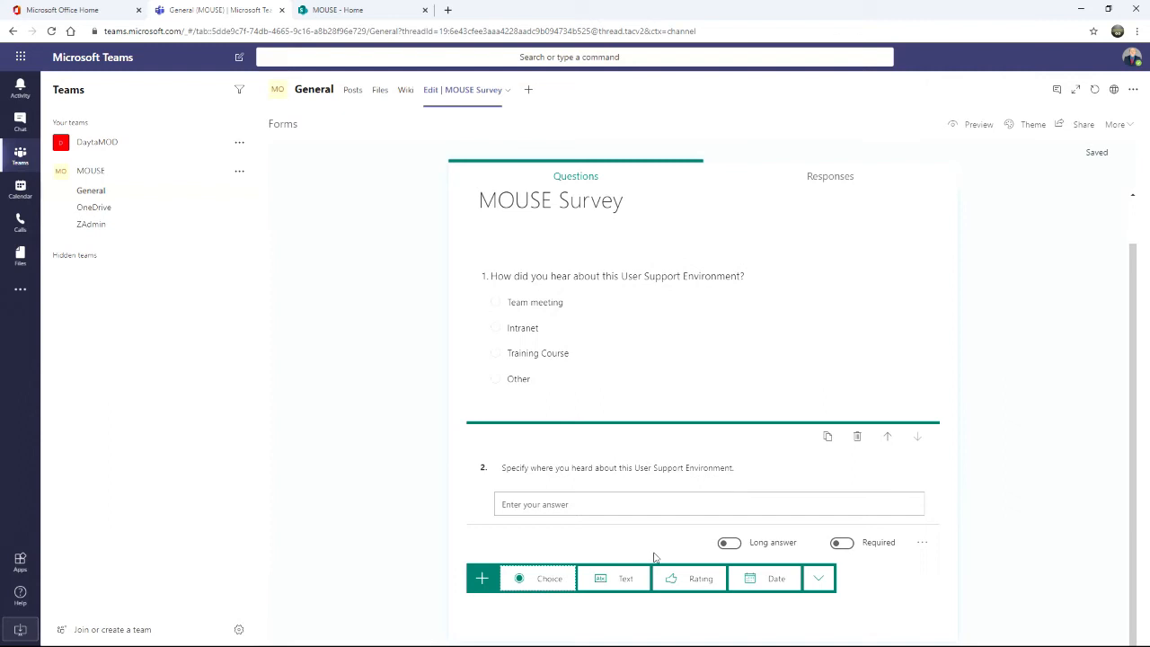
left_click(817, 579)
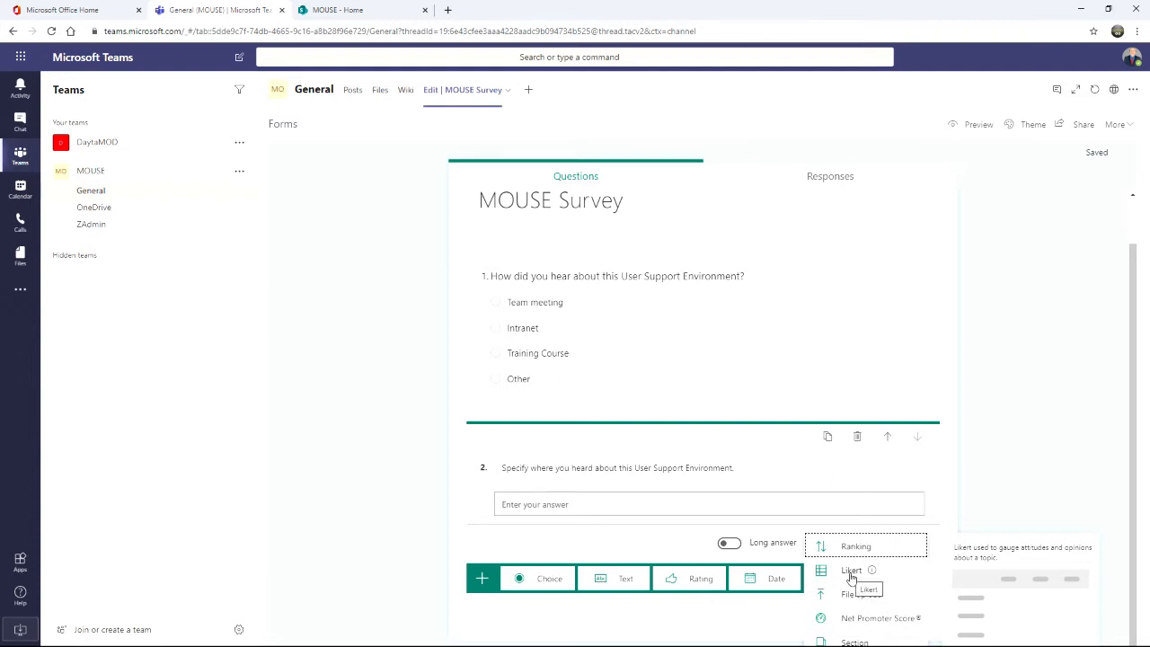
left_click(850, 572)
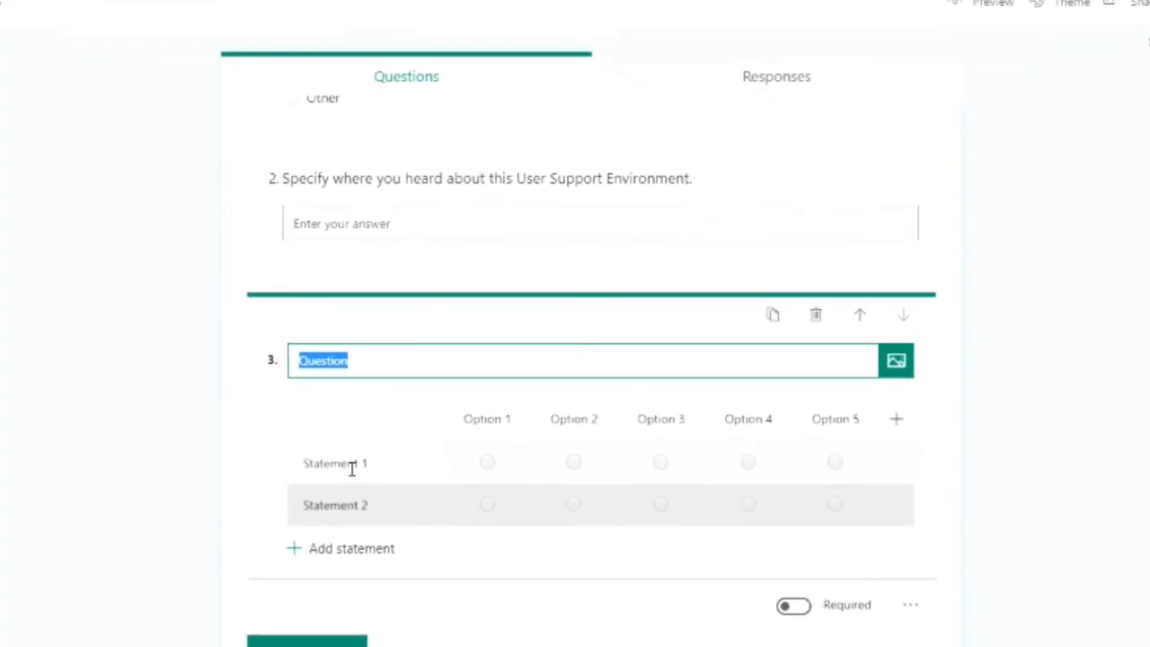
left_click(485, 419)
left_click(575, 419)
left_click(666, 418)
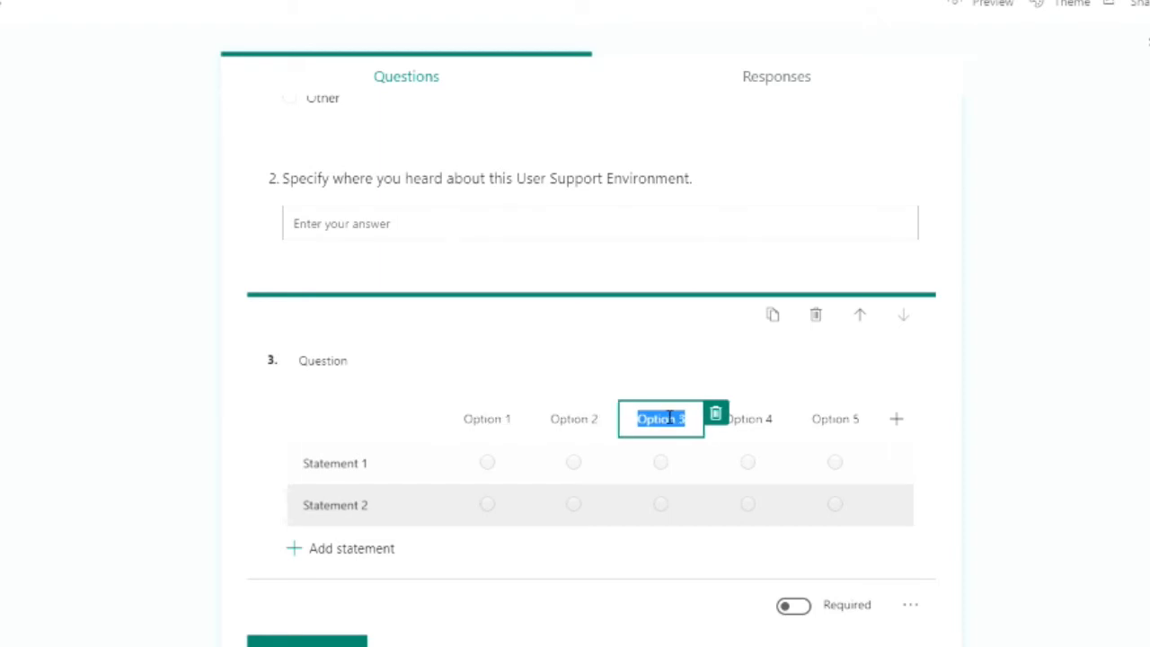
left_click(754, 418)
left_click(840, 420)
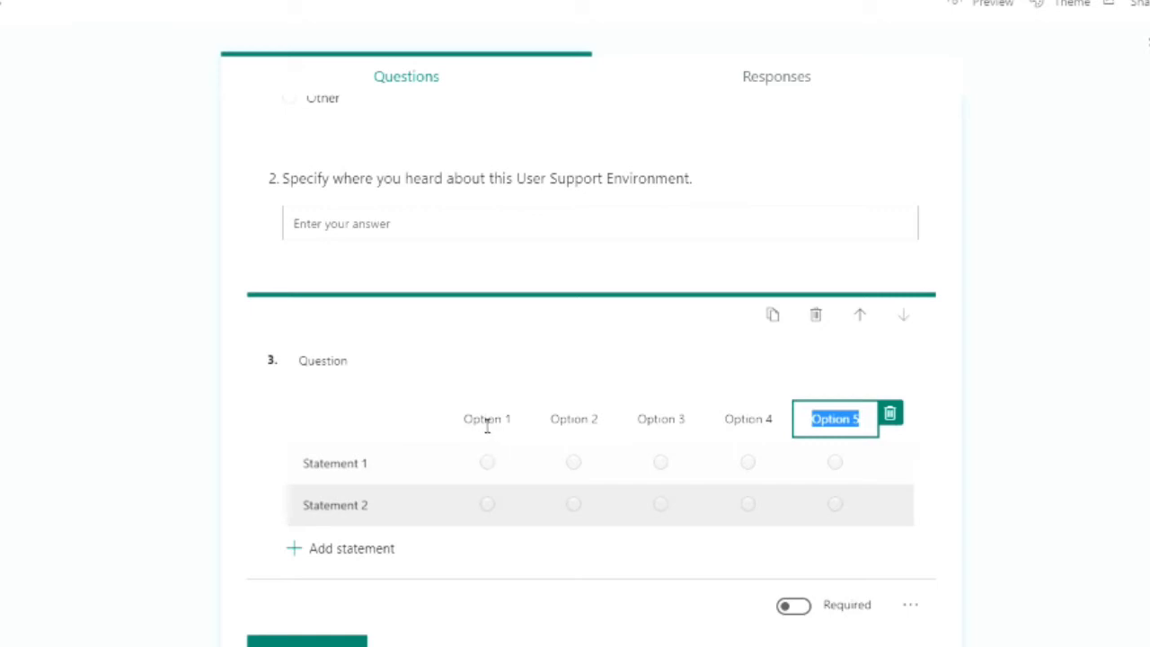
Set the Likert question's text to "Rate the following features of our support environment.".
left_click(352, 365)
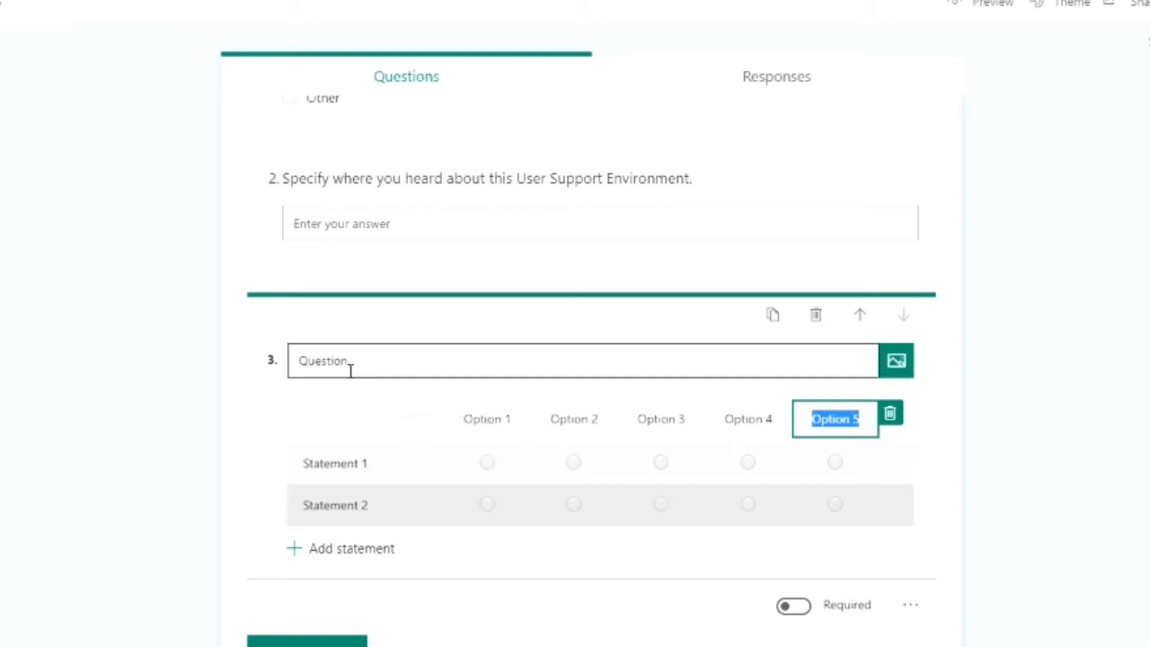
type("Rate t")
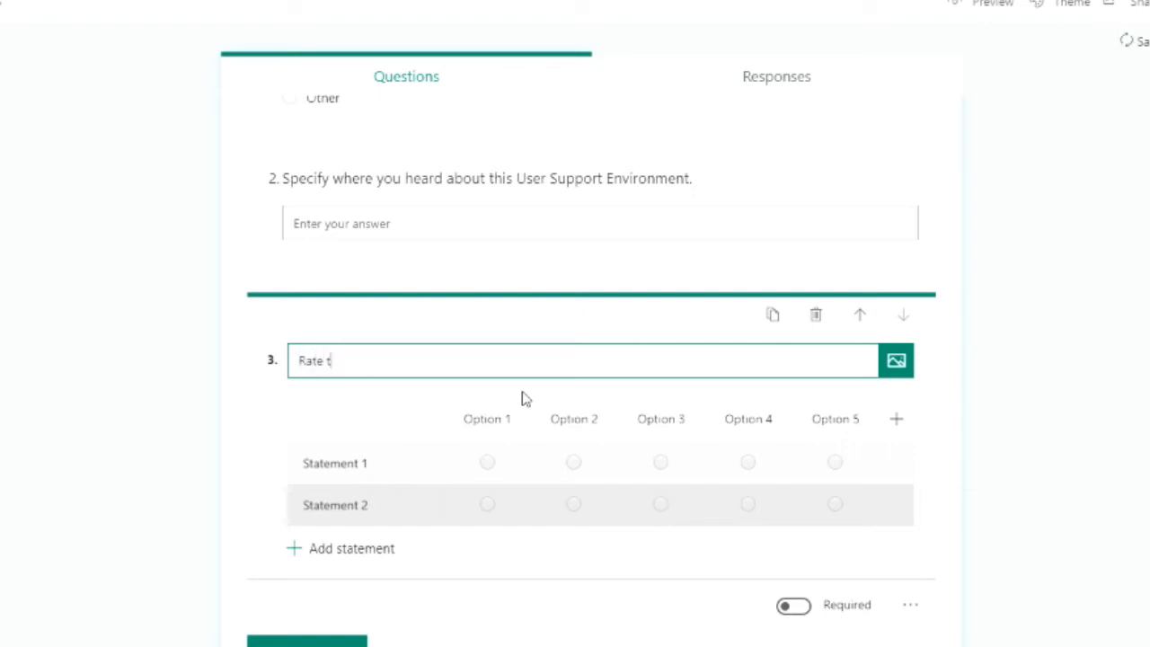
type("he following features of our")
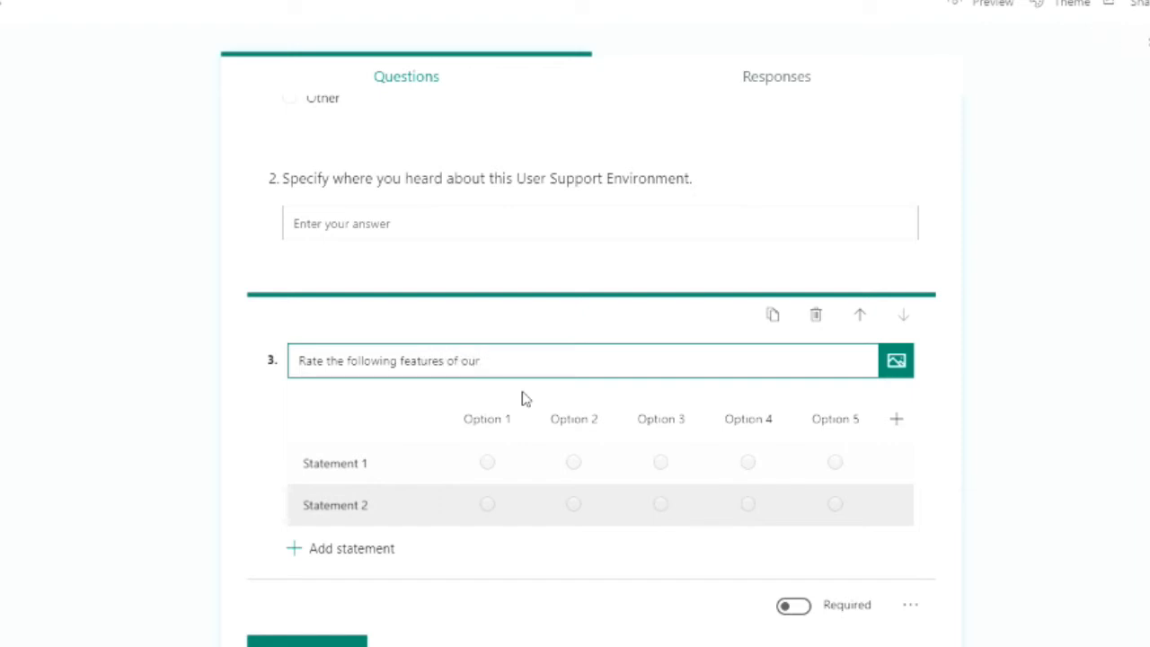
type(" support environment.")
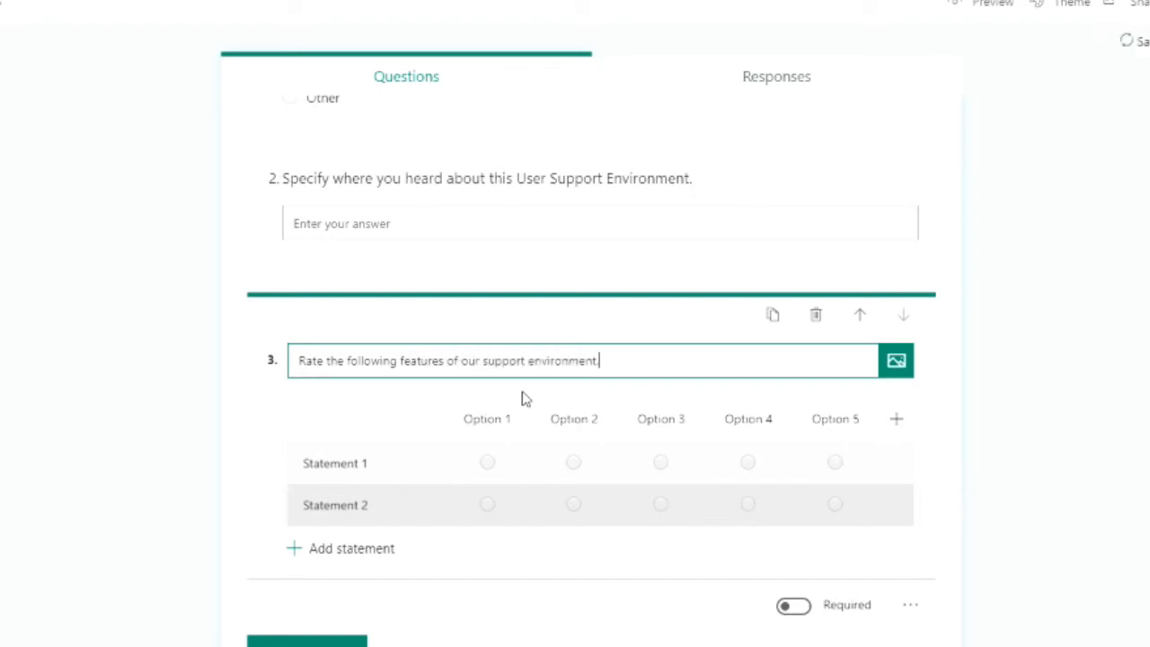
Rename the Likert question's first two statements to "Look & Feel" and "Search & Navigation".
left_click(349, 463)
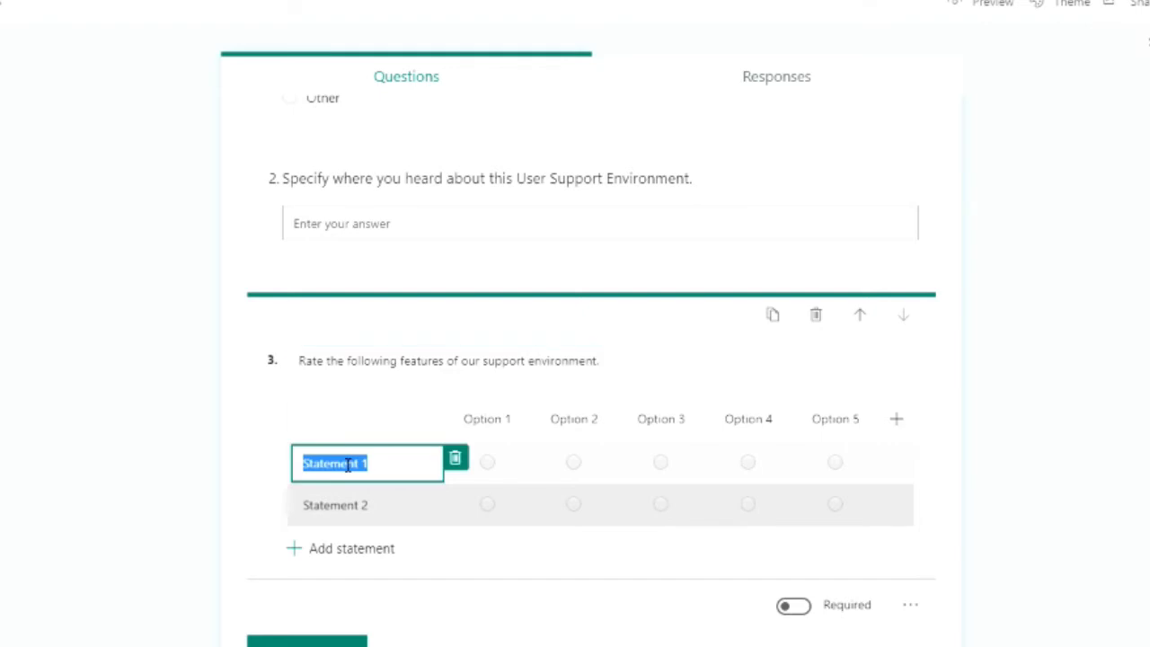
type("Look & D")
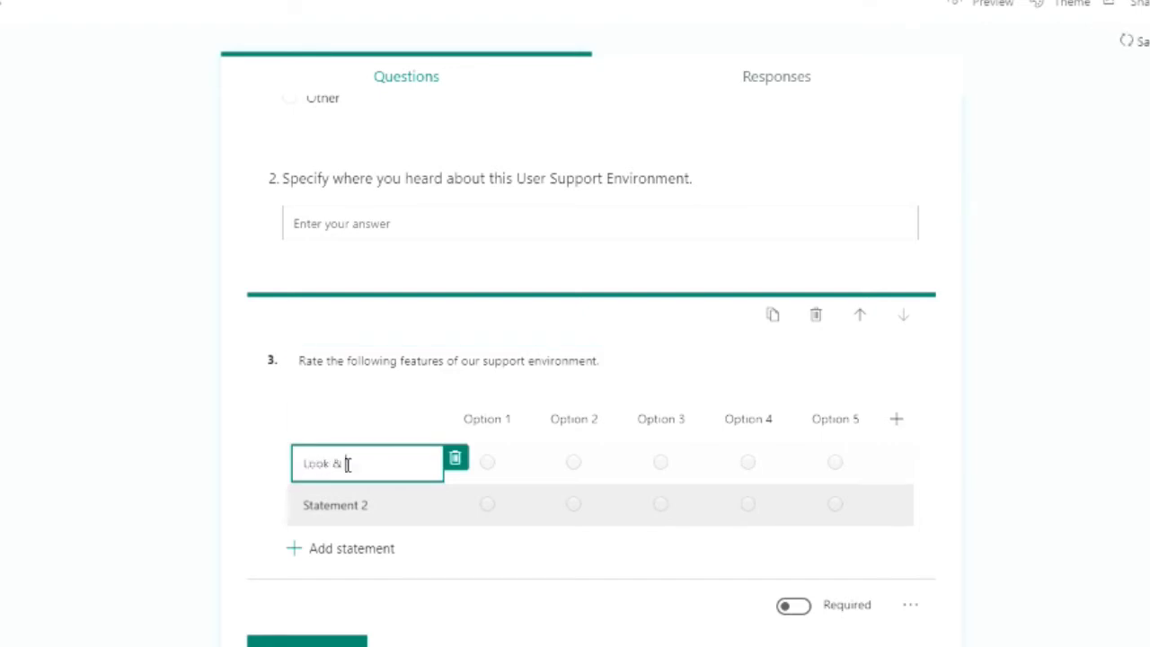
type("eel")
left_click(329, 503)
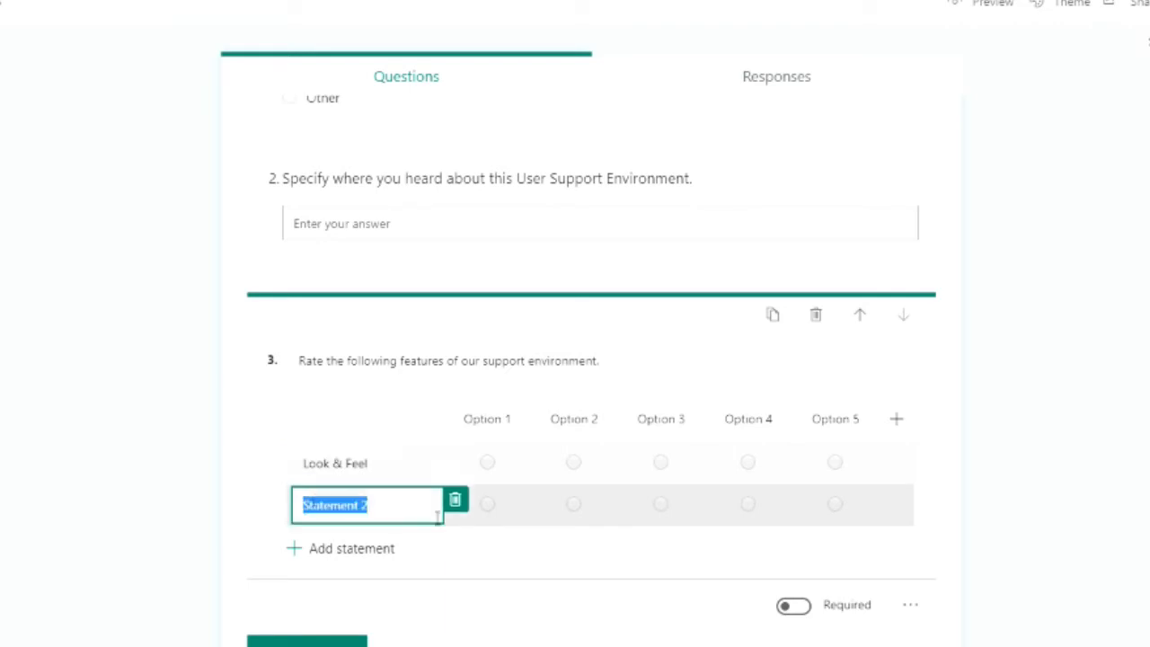
type("Search ")
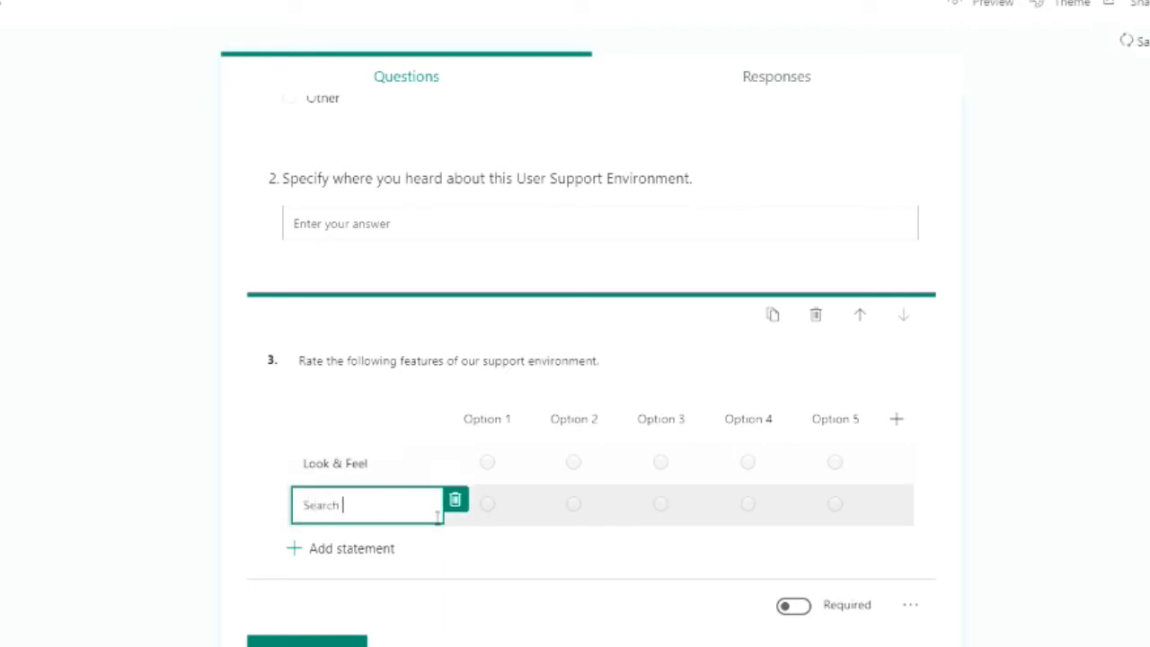
type("& Navigation")
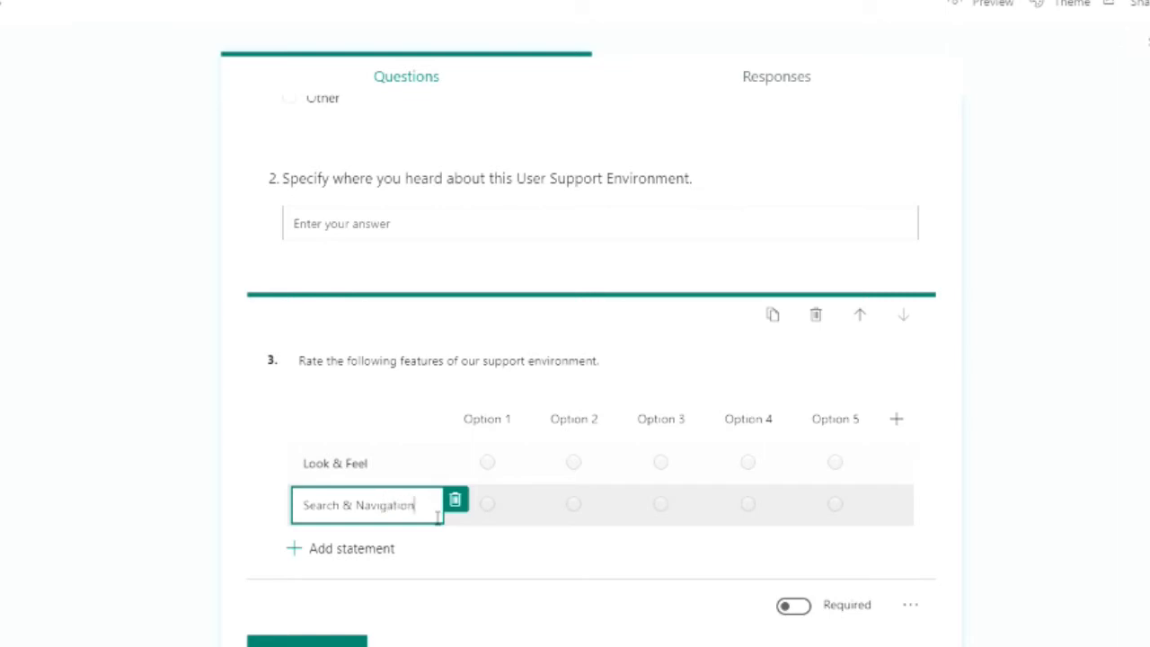
Add a third statement "Ease of Use" and a fourth statement "Relevance" to the Likert question.
key("Return")
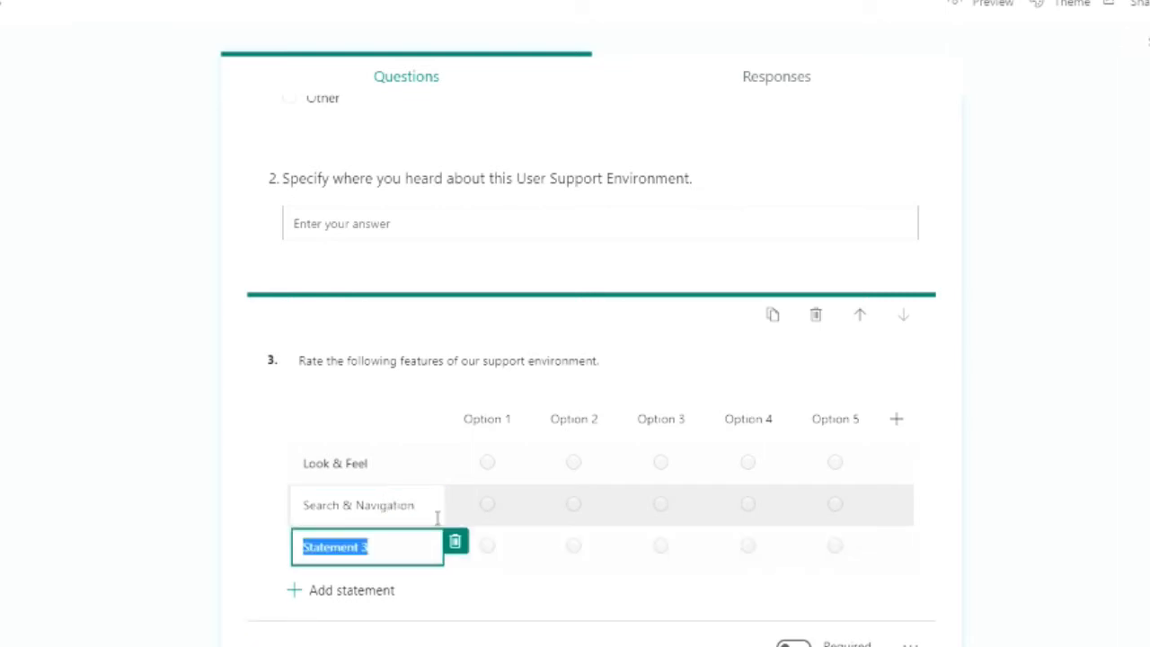
type("Ease o")
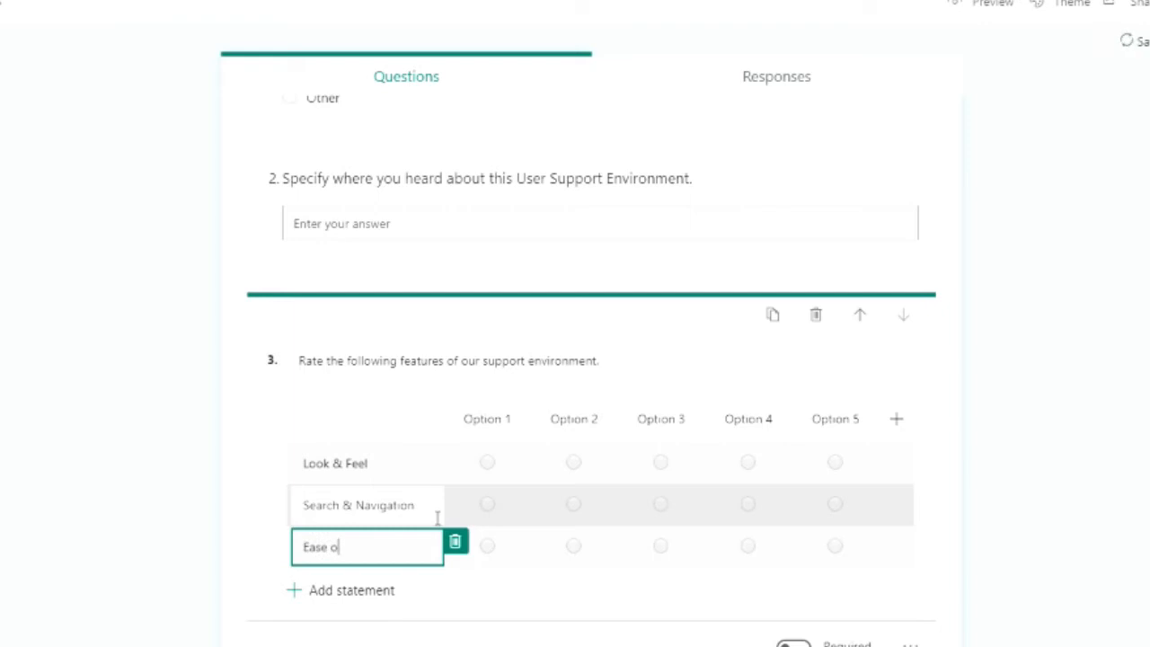
type("Use")
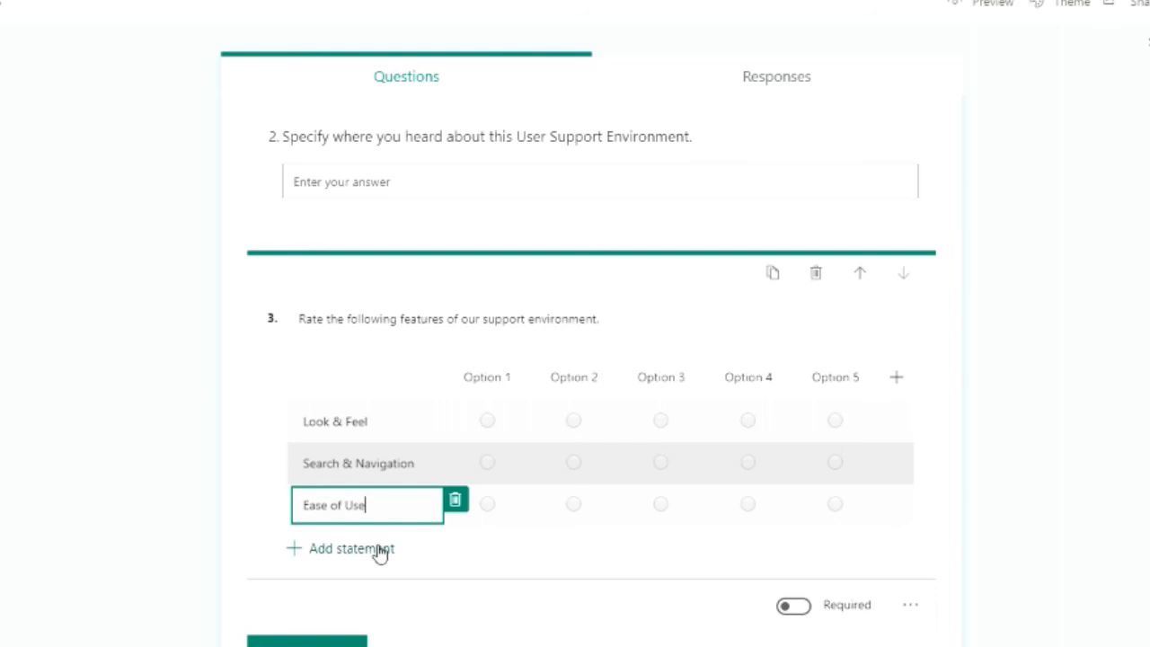
left_click(379, 549)
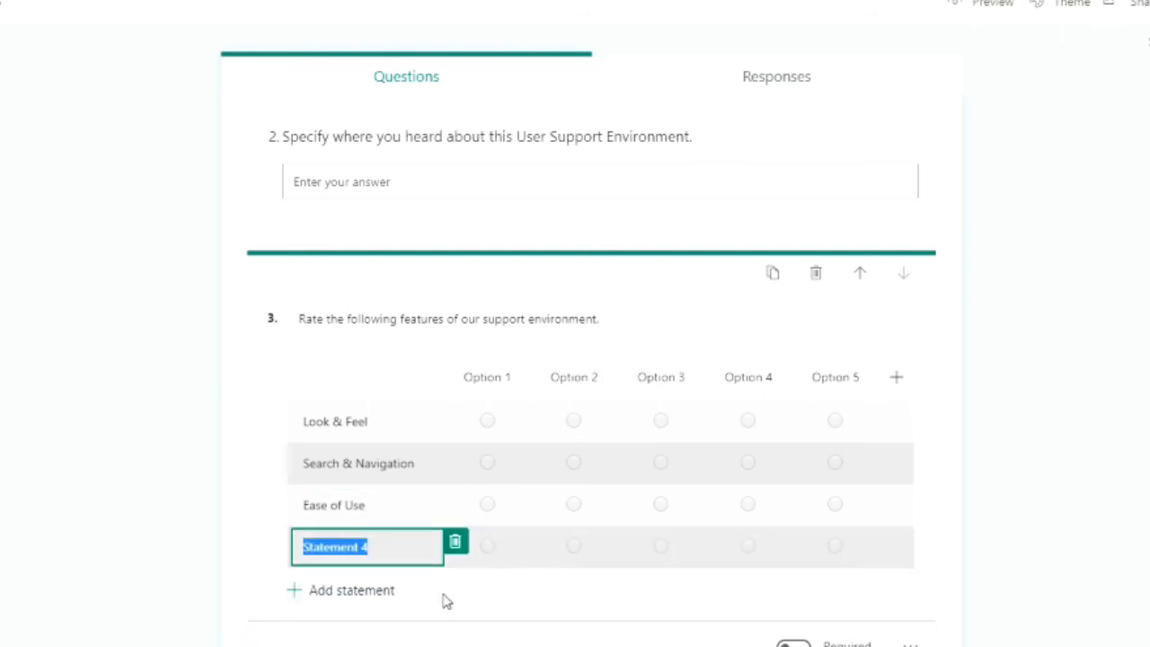
type("Rel")
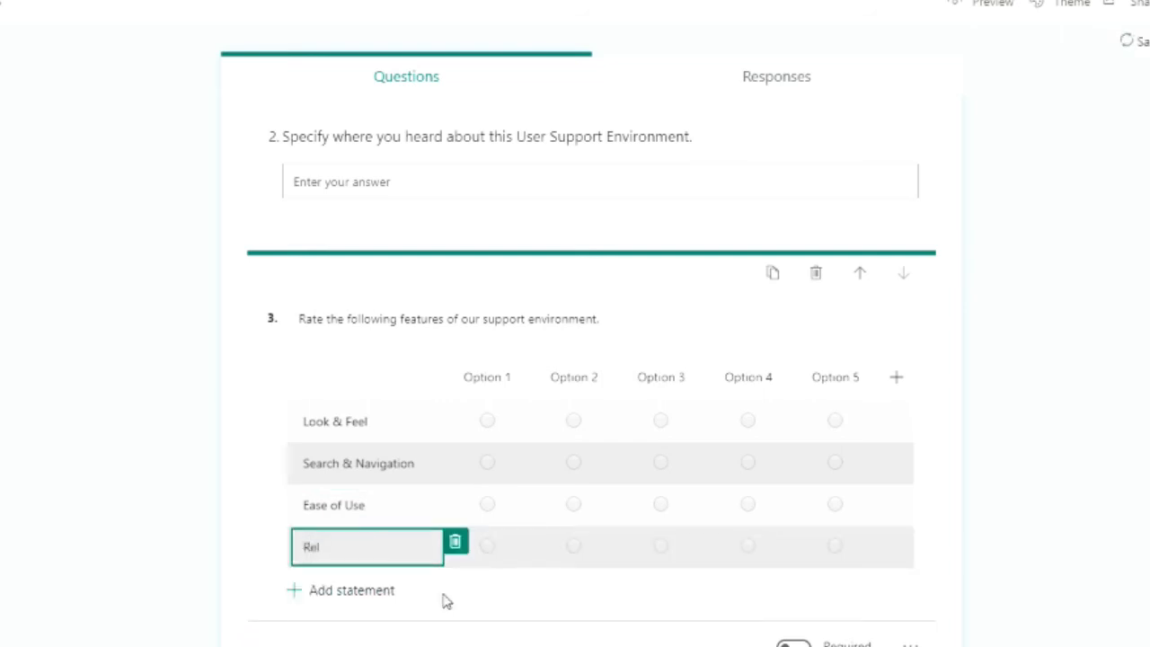
type("evance")
Delete the surplus fifth statement from the Likert question, leaving "Relevance" as the last one.
left_click(445, 599)
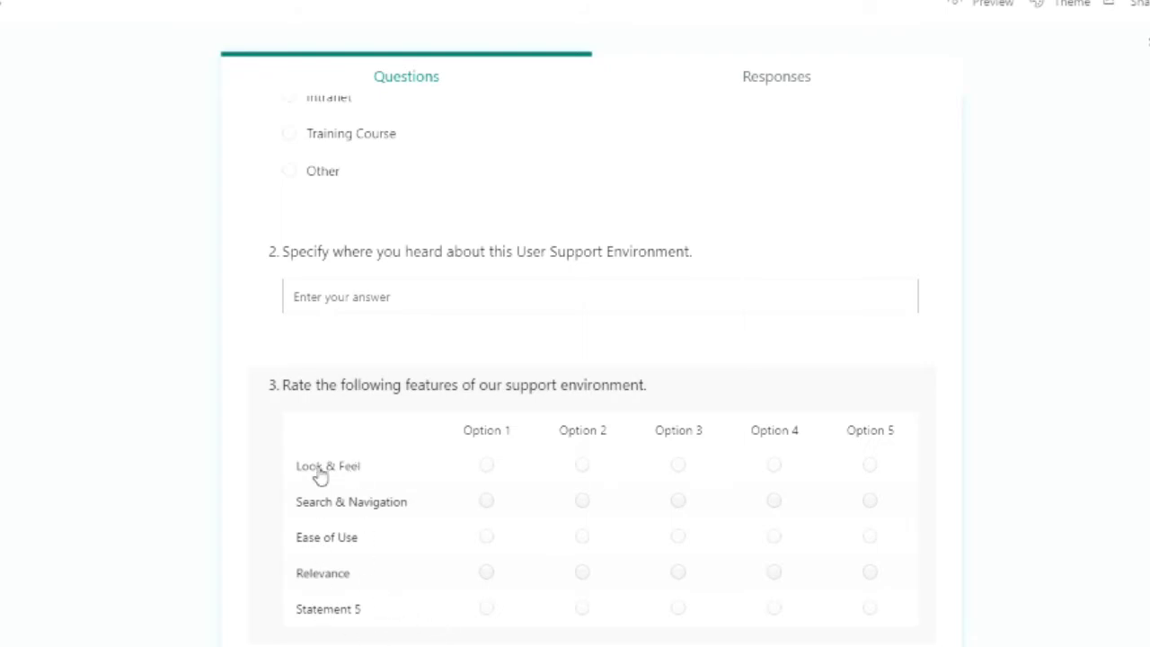
left_click(384, 616)
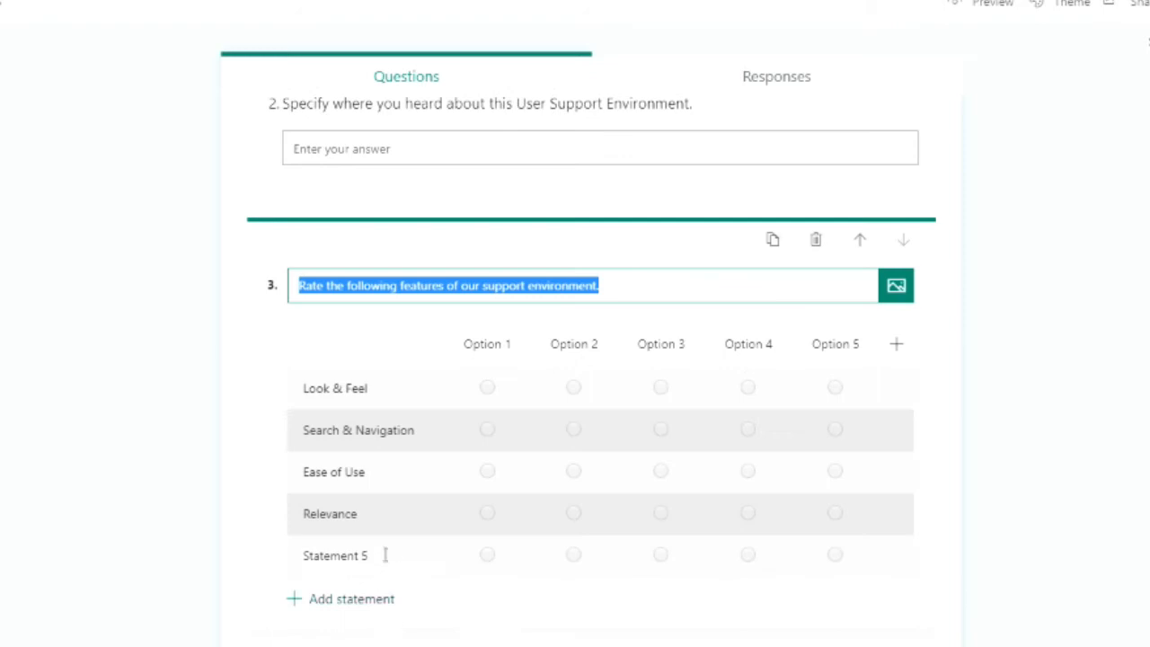
left_click(398, 552)
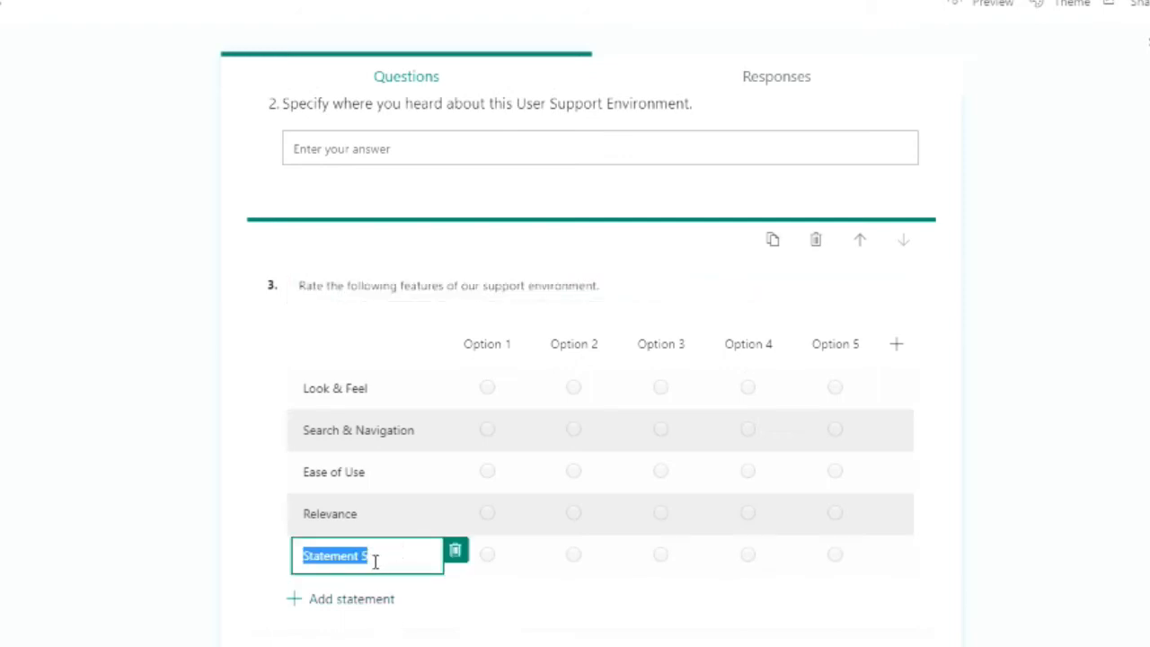
left_click(375, 554)
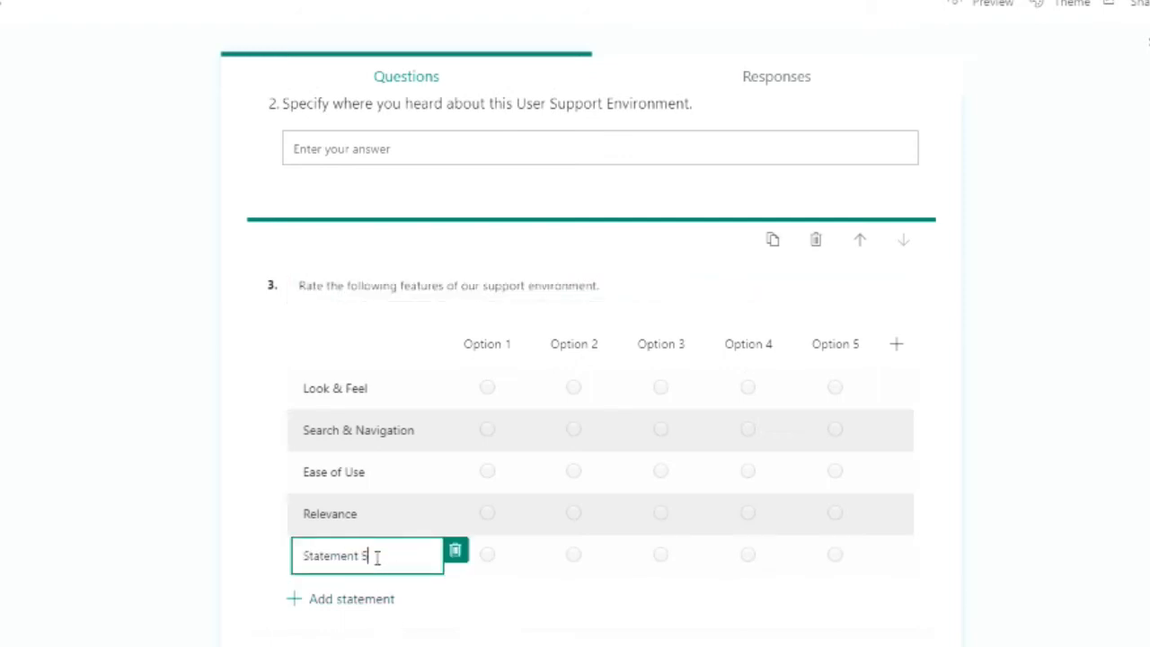
left_click(455, 554)
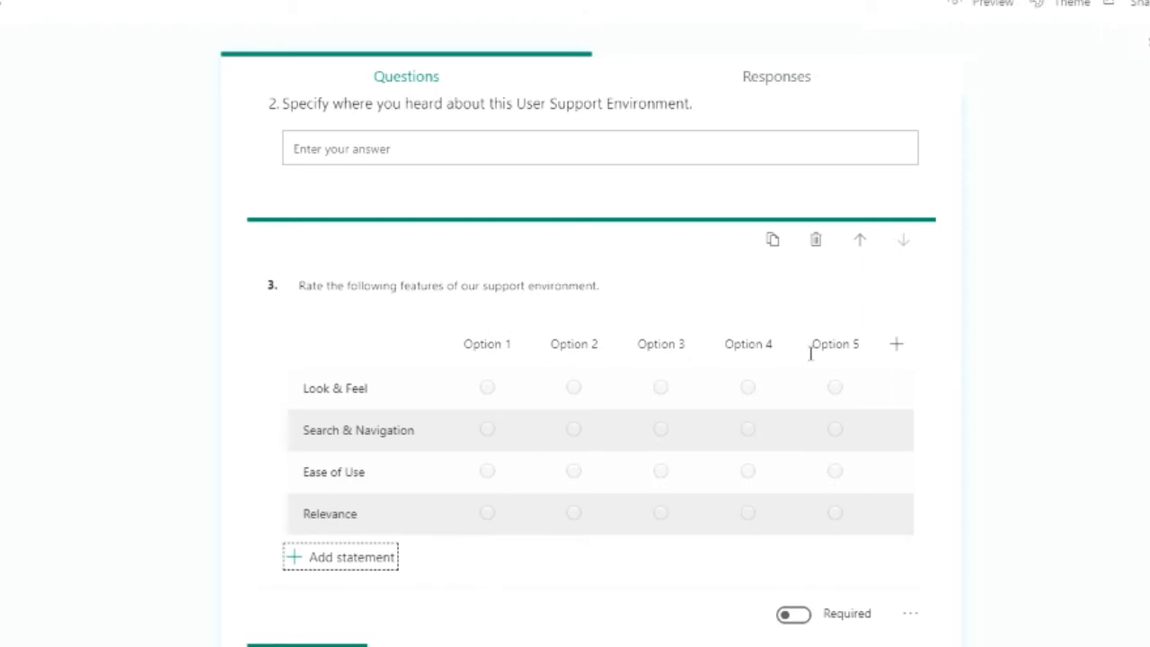
Try labelling the Likert question's first three options with the scores 10, 9 and 8.
left_click(492, 346)
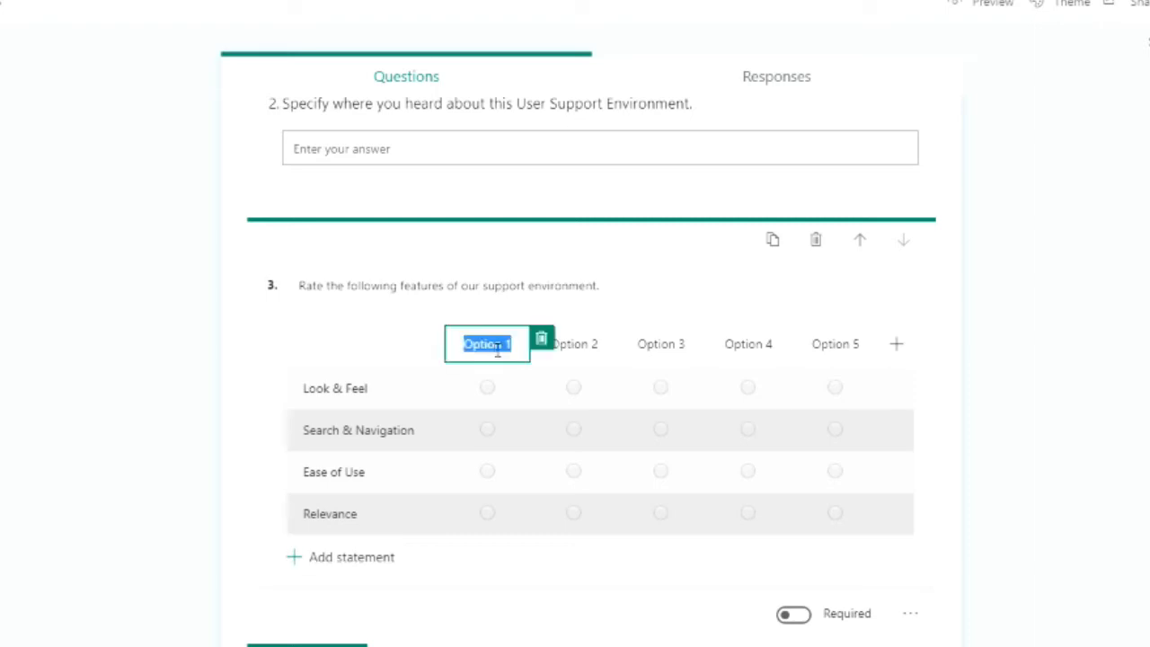
type("10")
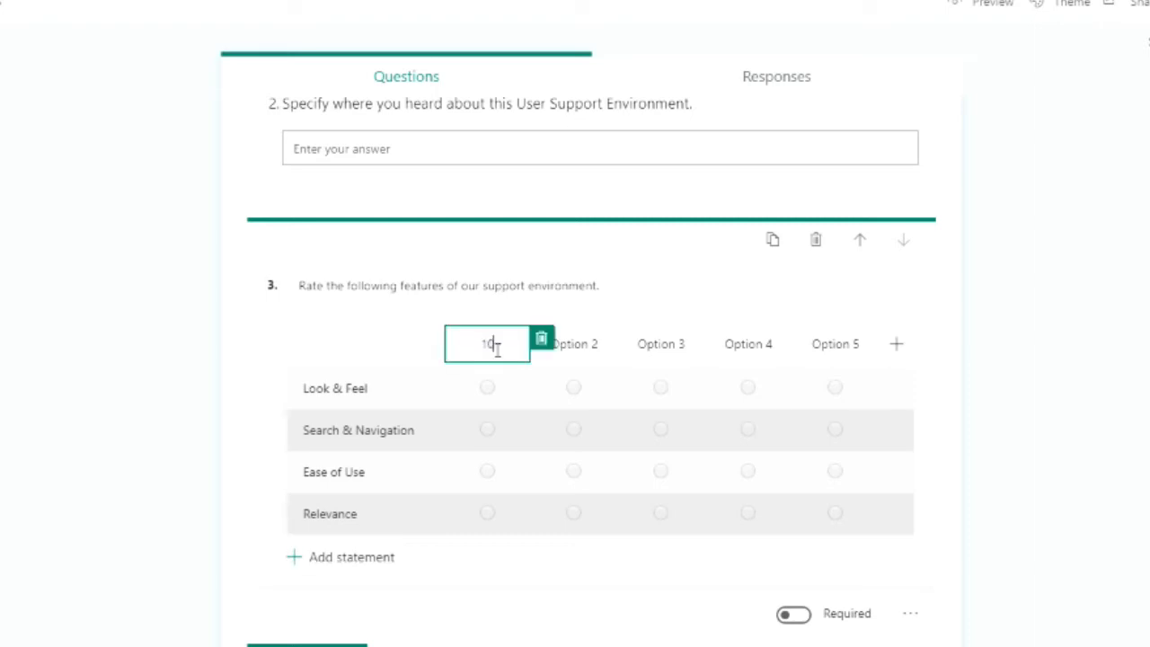
left_click(572, 348)
type("9")
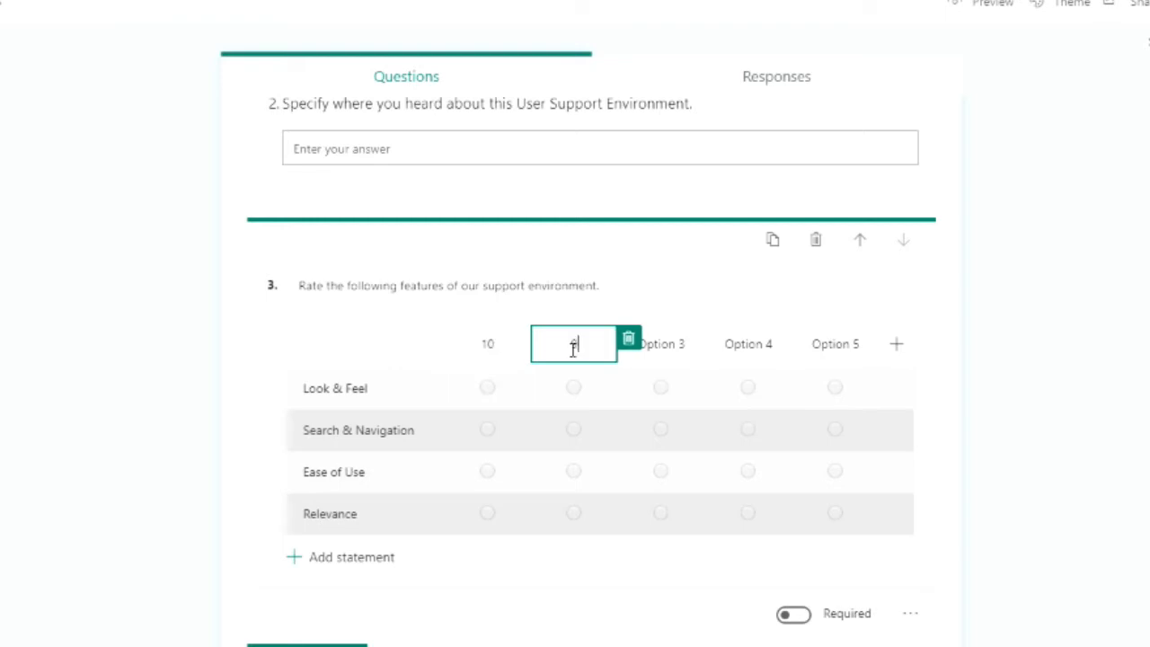
left_click(663, 344)
type("8")
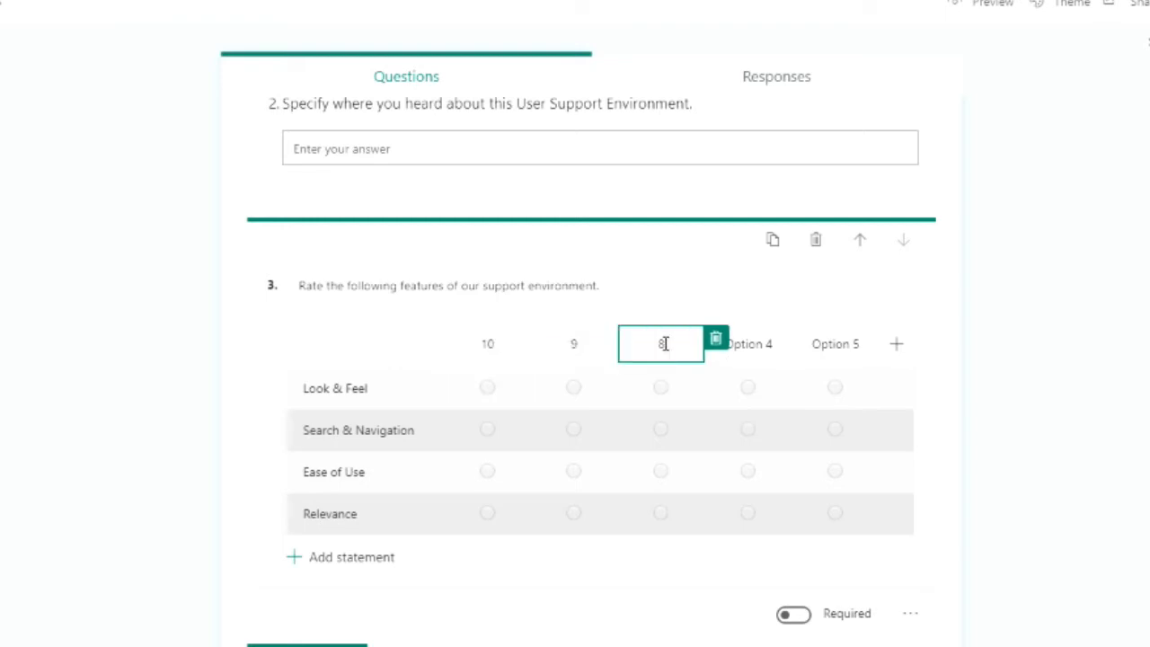
Set the Likert question's first three option headings to "Excellent", "Very Good" and "Good".
left_click(502, 344)
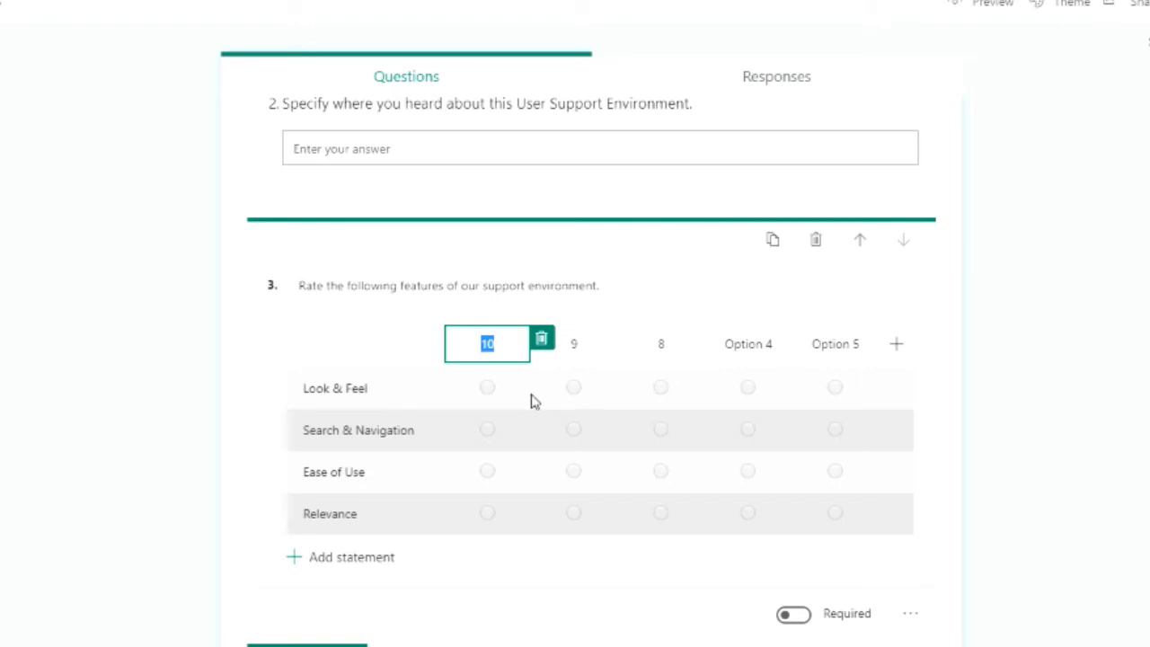
type("Excellent")
left_click(575, 347)
type("Very Good")
key("Tab")
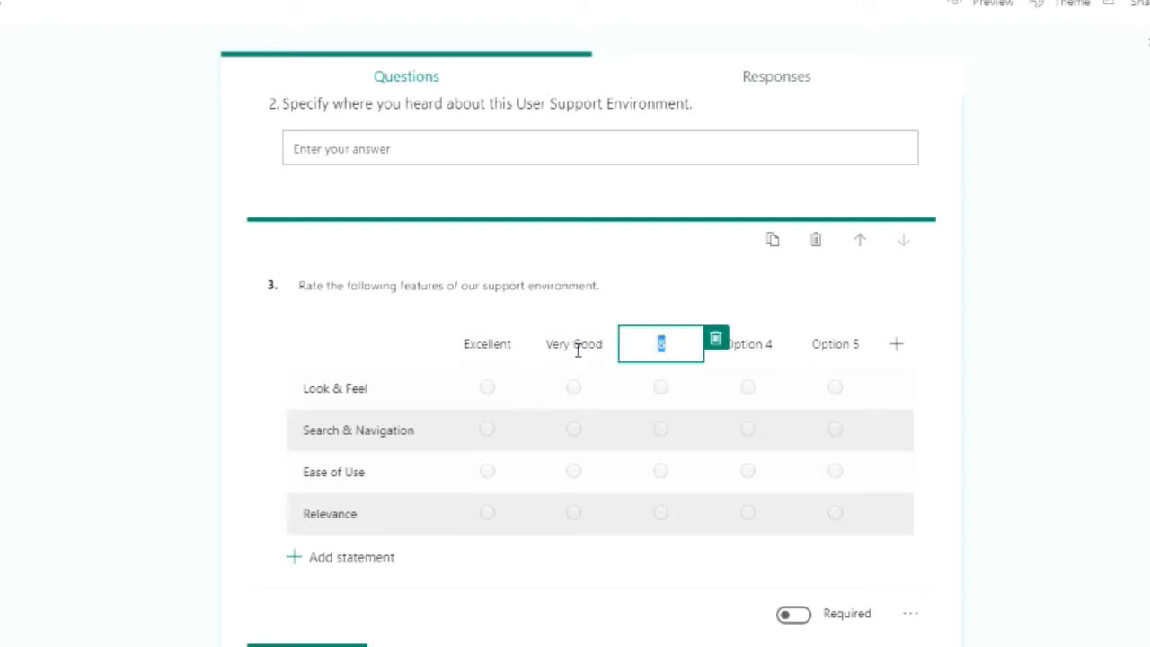
type("Good")
Set the fourth and fifth options to the suggested "Average" and "Poor", and add a sixth option "Very poor".
key("Tab")
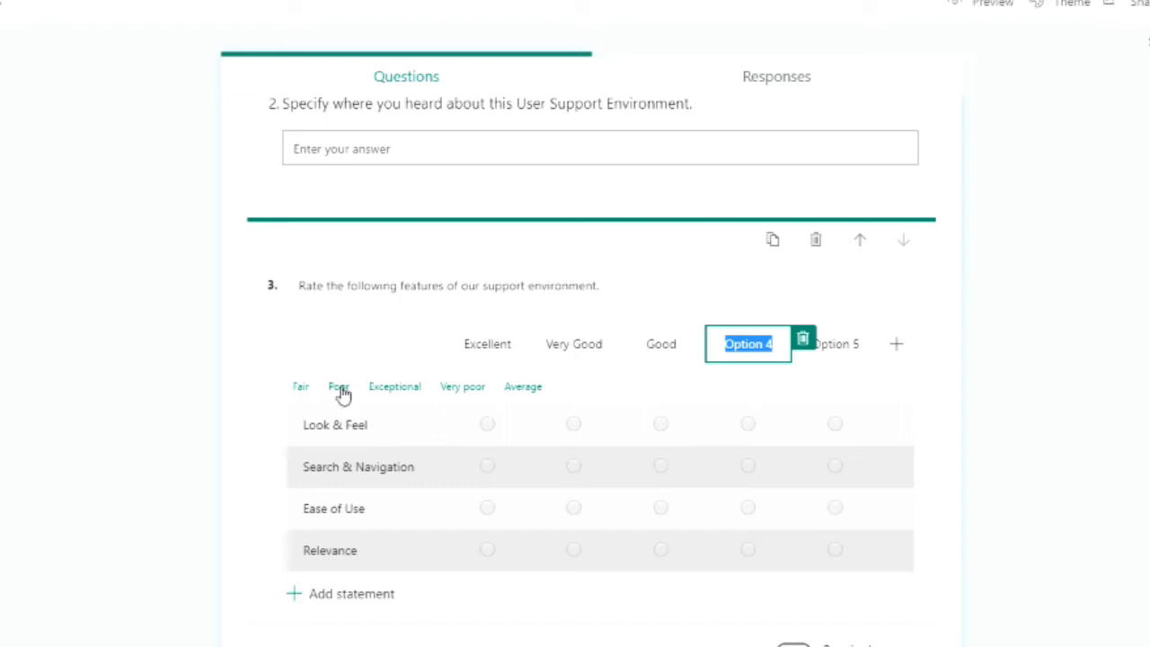
left_click(523, 388)
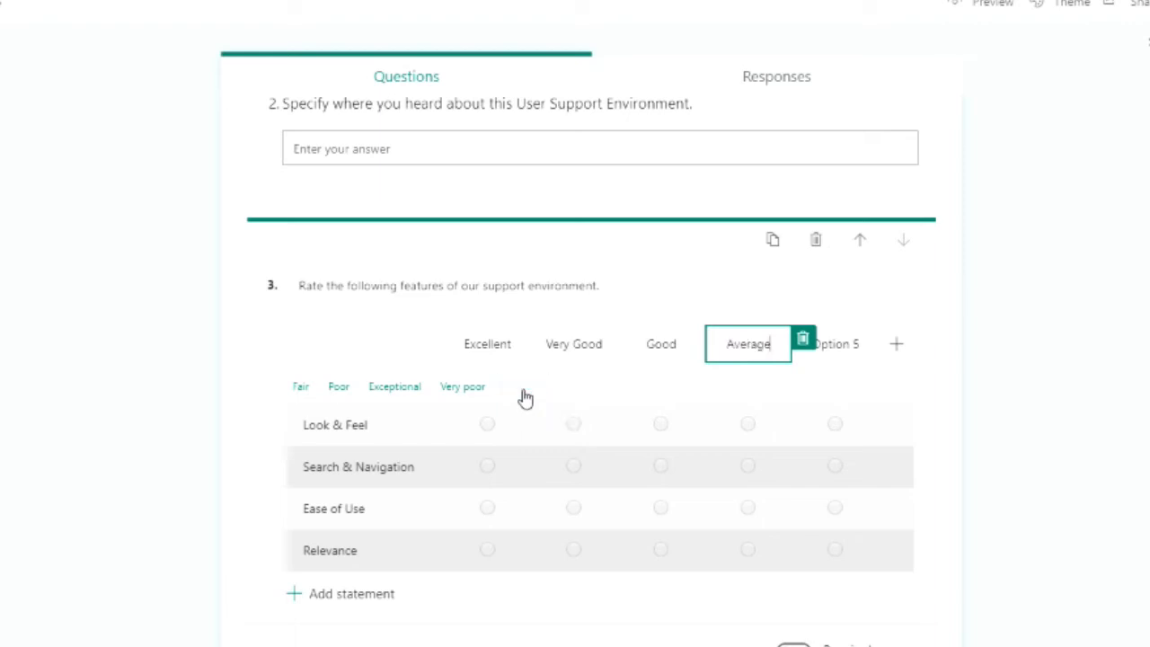
left_click(835, 346)
left_click(403, 387)
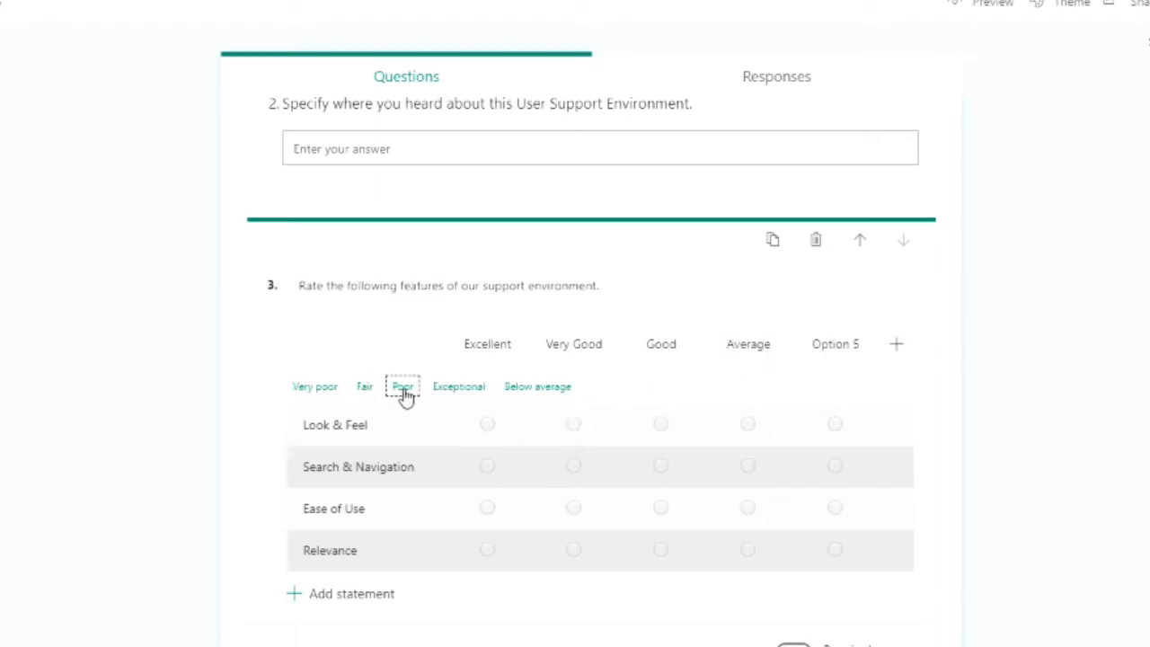
left_click(921, 366)
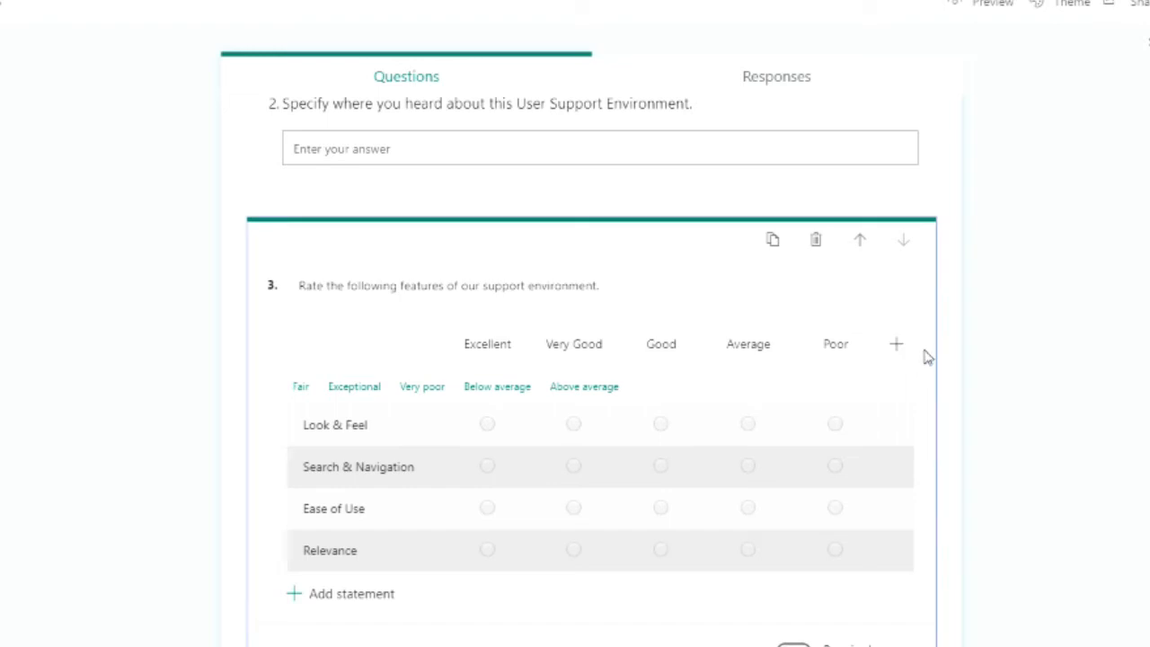
left_click(896, 345)
left_click(414, 389)
left_click(933, 420)
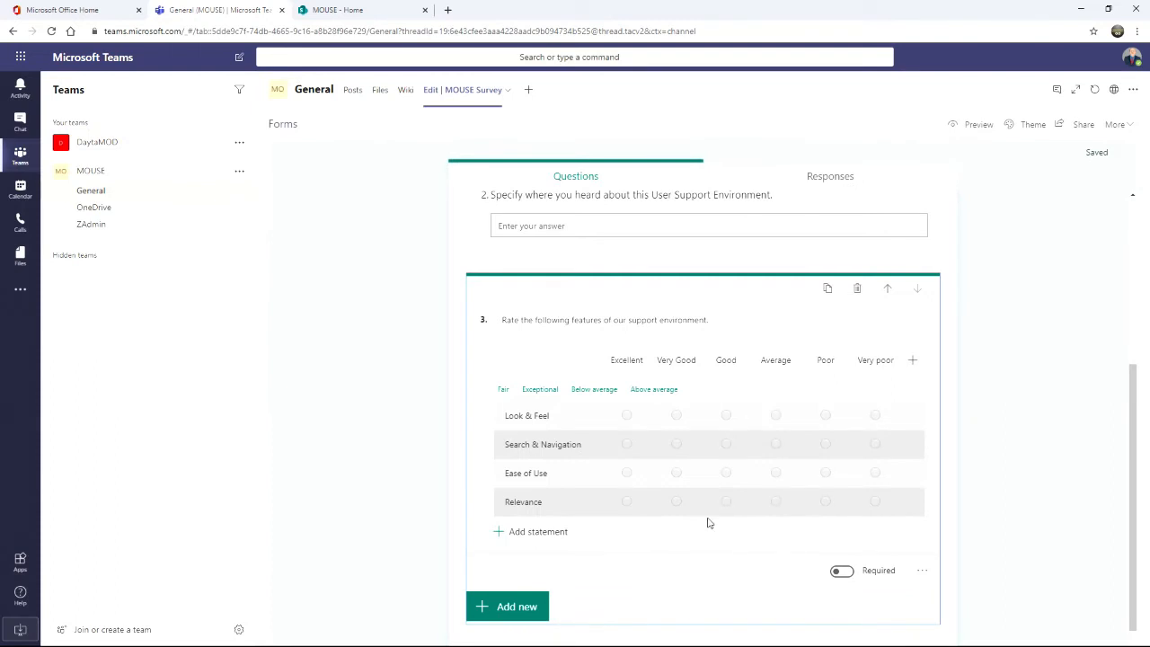
Add a text question reading "Any further comments or suggestions will be appreciated." and enable long answers for it.
left_click(514, 614)
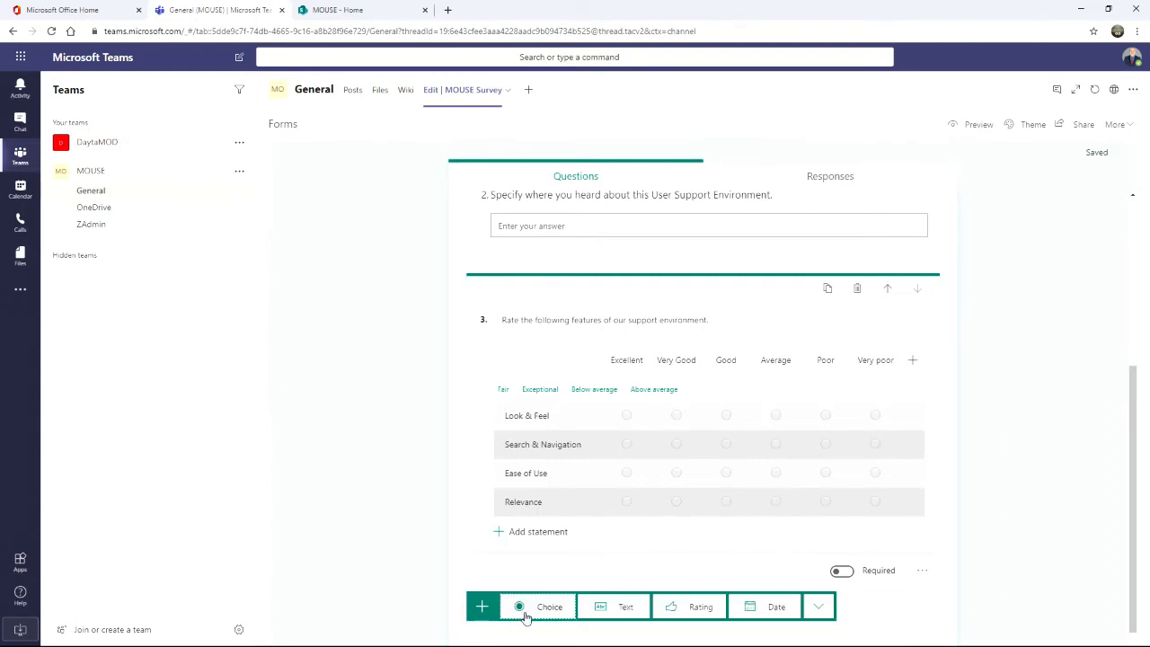
left_click(620, 608)
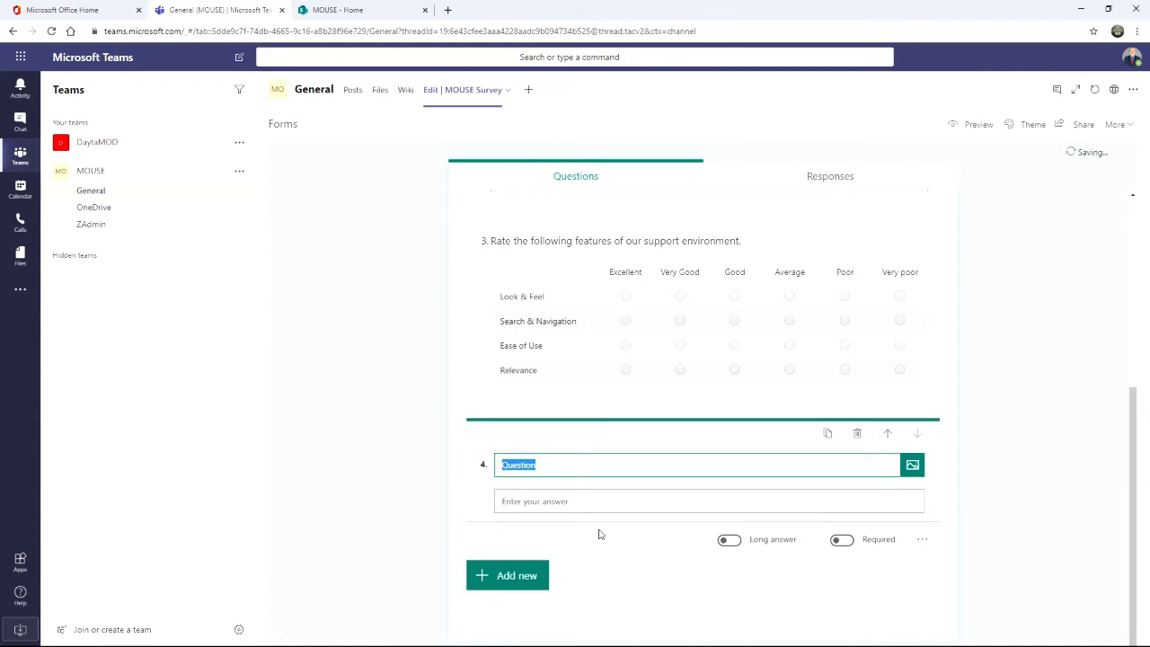
type("Any further")
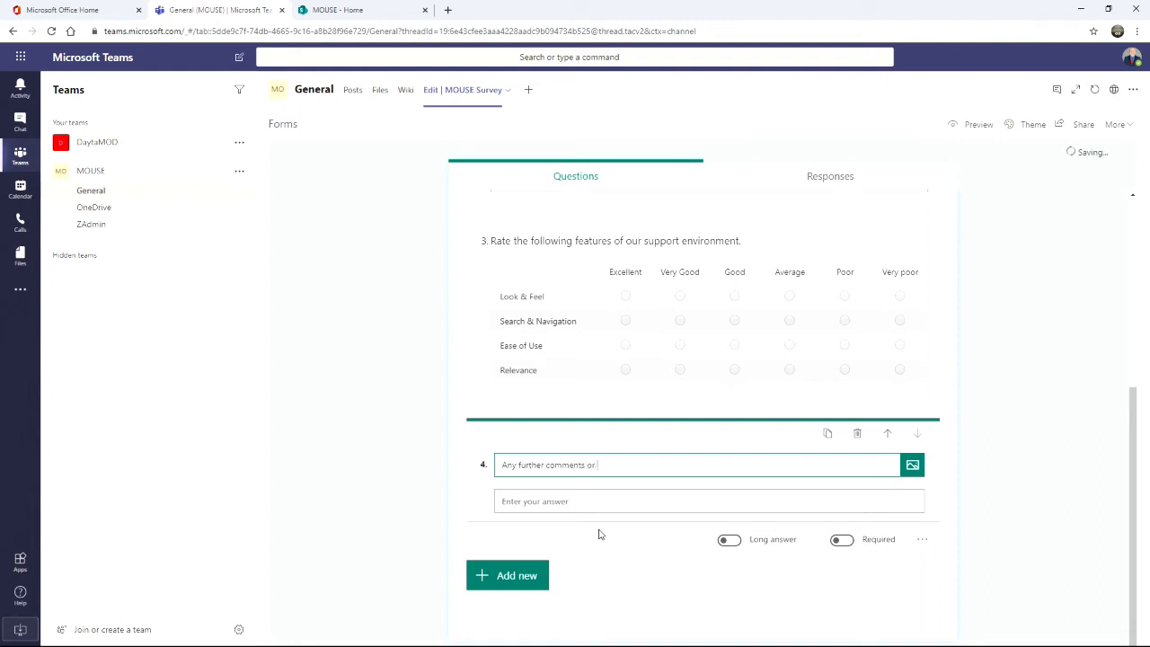
type("comments or suggestions will be a")
left_click(568, 507)
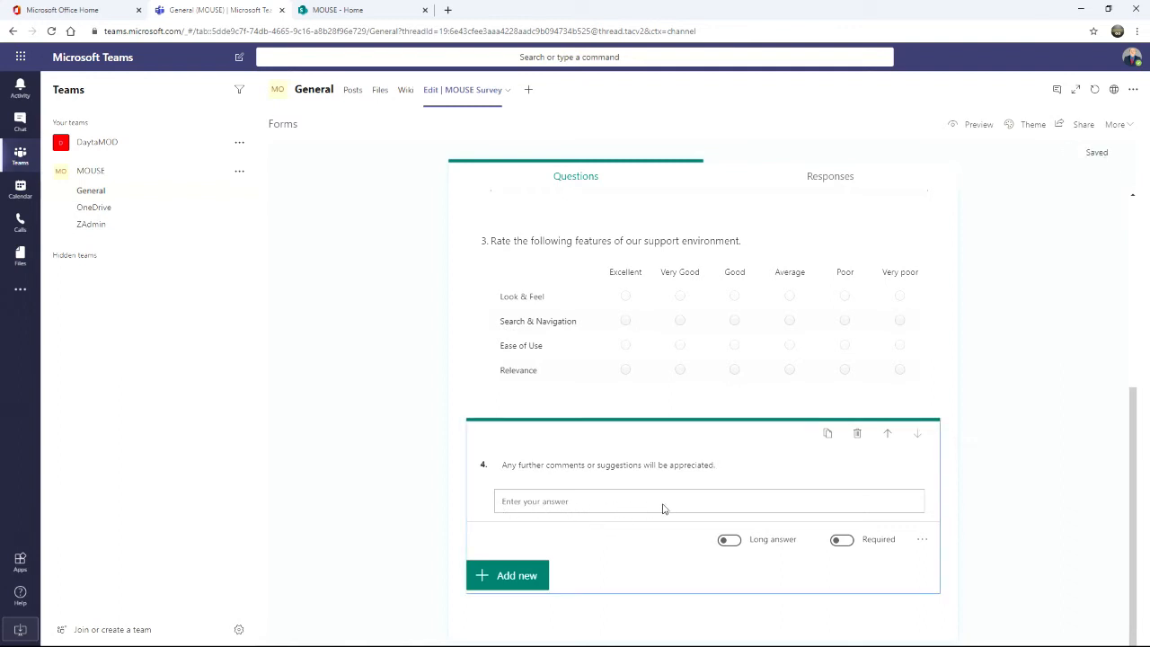
left_click(731, 543)
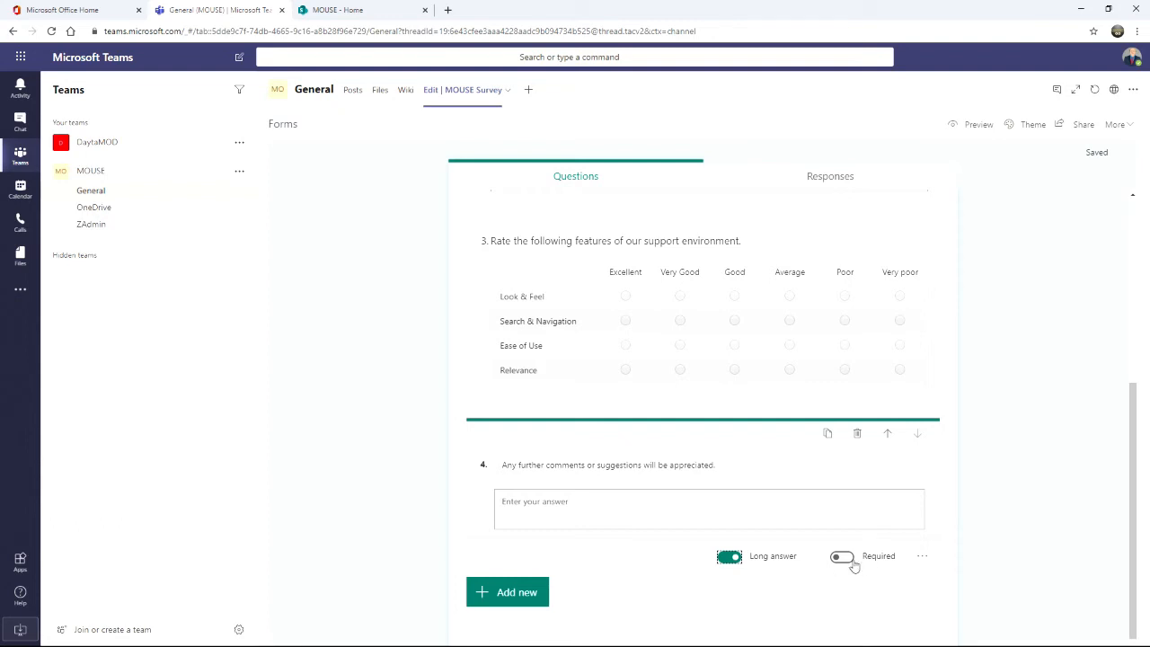
Make the Likert question about rating the support environment's features required.
left_click(504, 466)
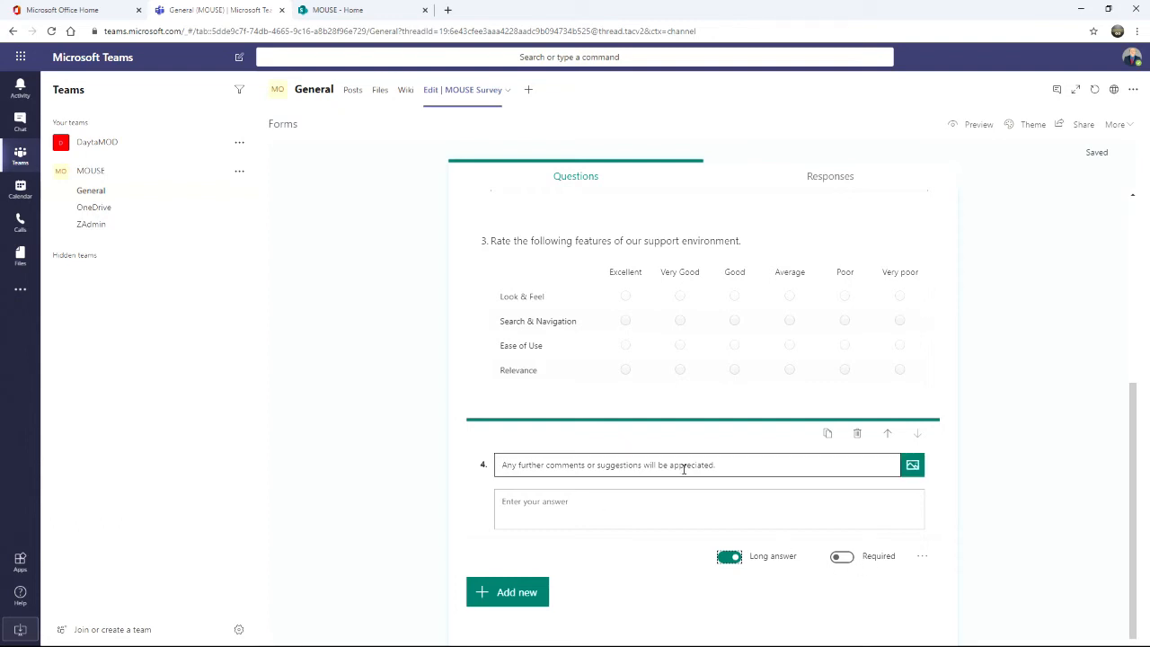
scroll(684, 467, "up", 1)
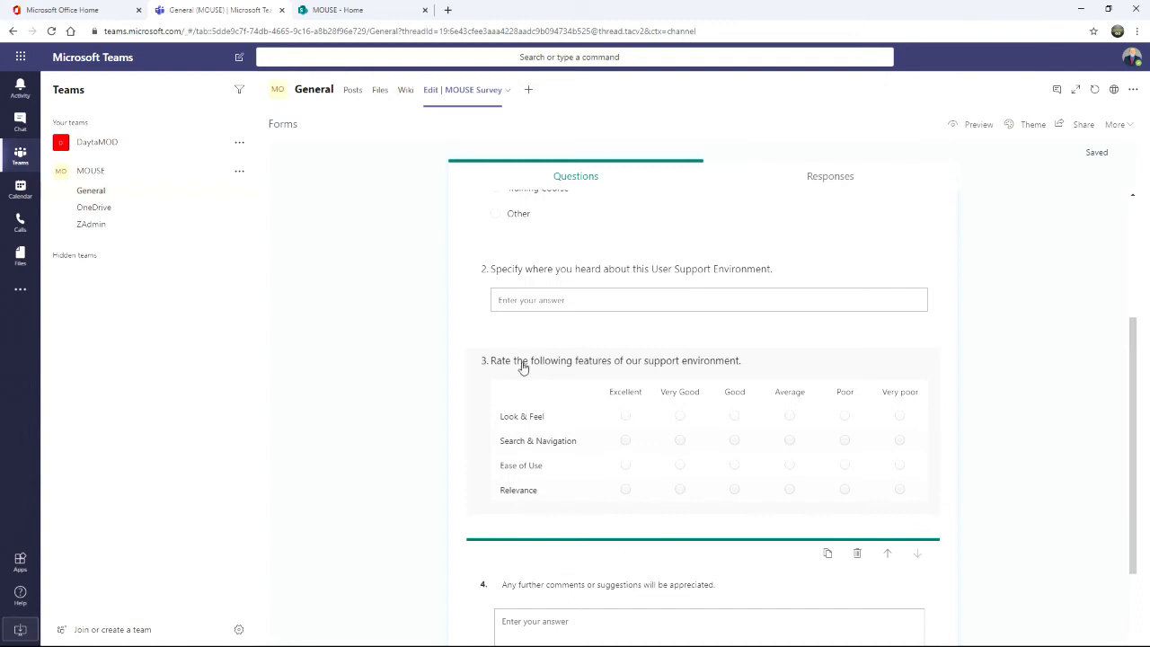
left_click(879, 359)
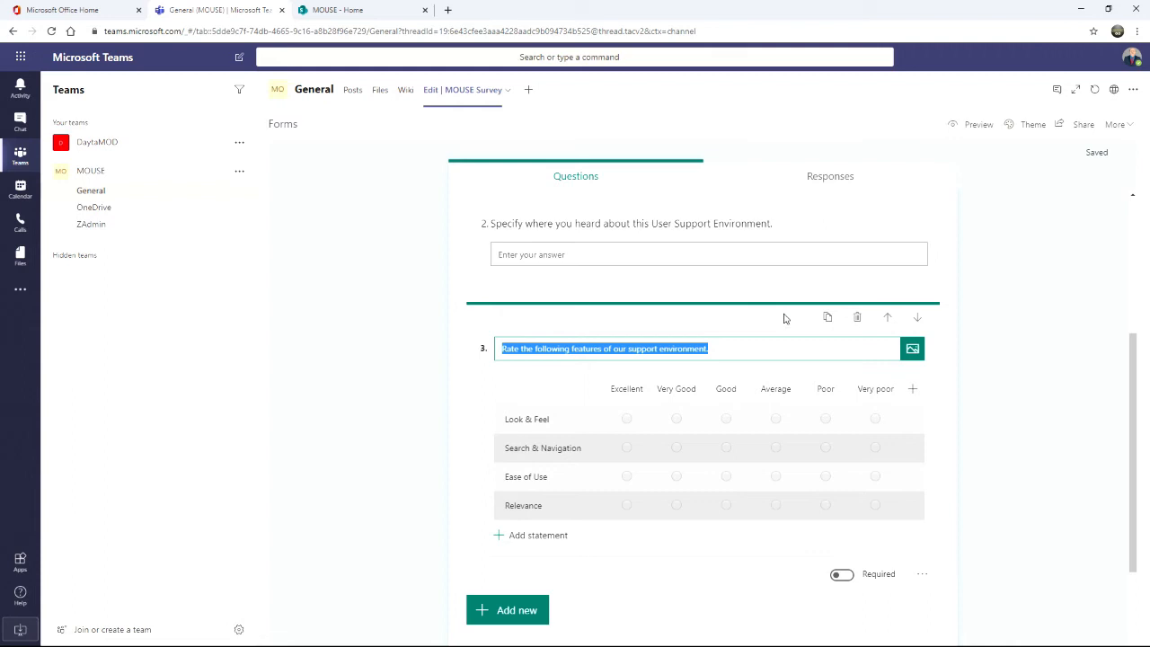
left_click(849, 576)
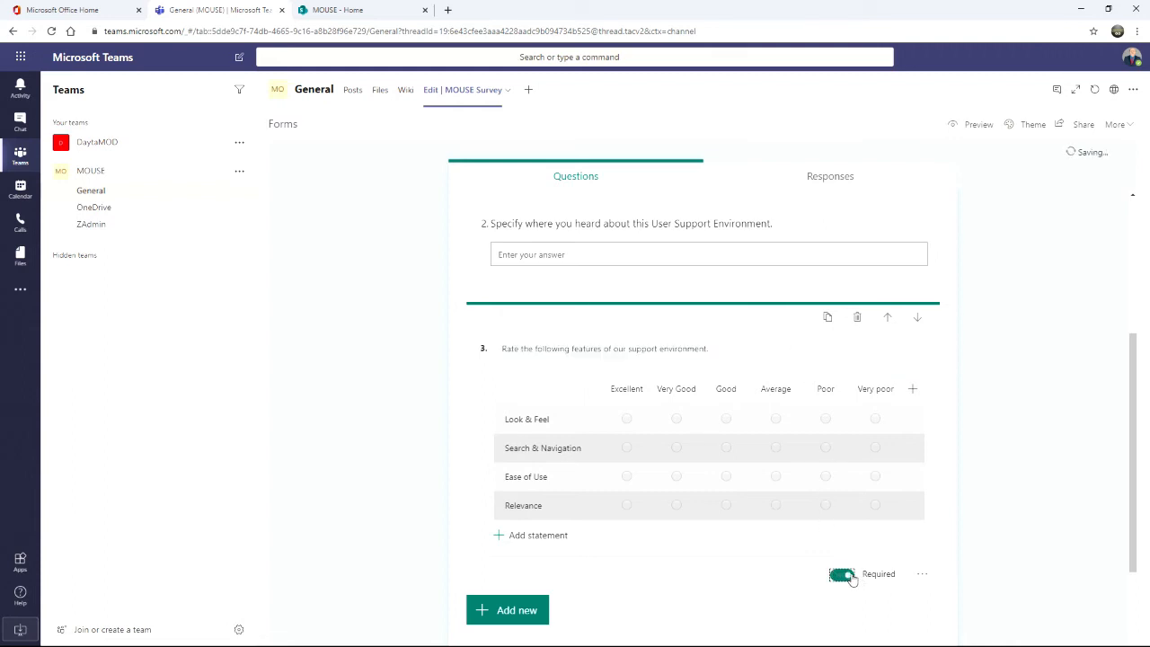
Make the first question, about how respondents heard about the User Support Environment, required.
scroll(849, 576, "up", 3)
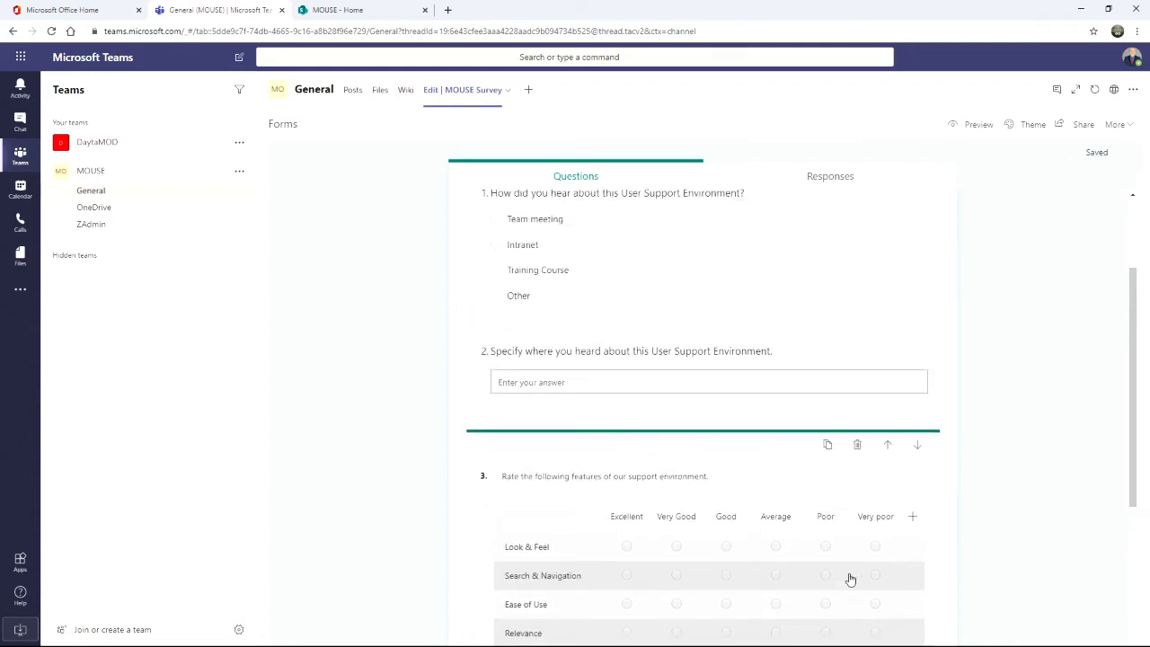
left_click(818, 310)
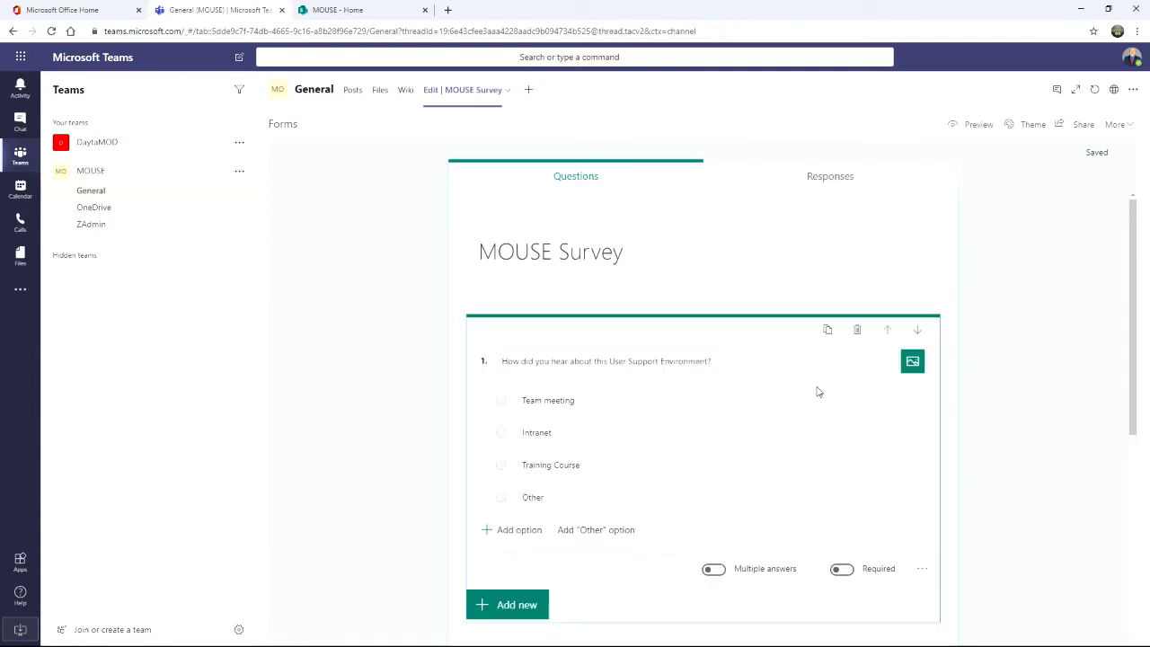
left_click(848, 571)
scroll(852, 575, "down", 3)
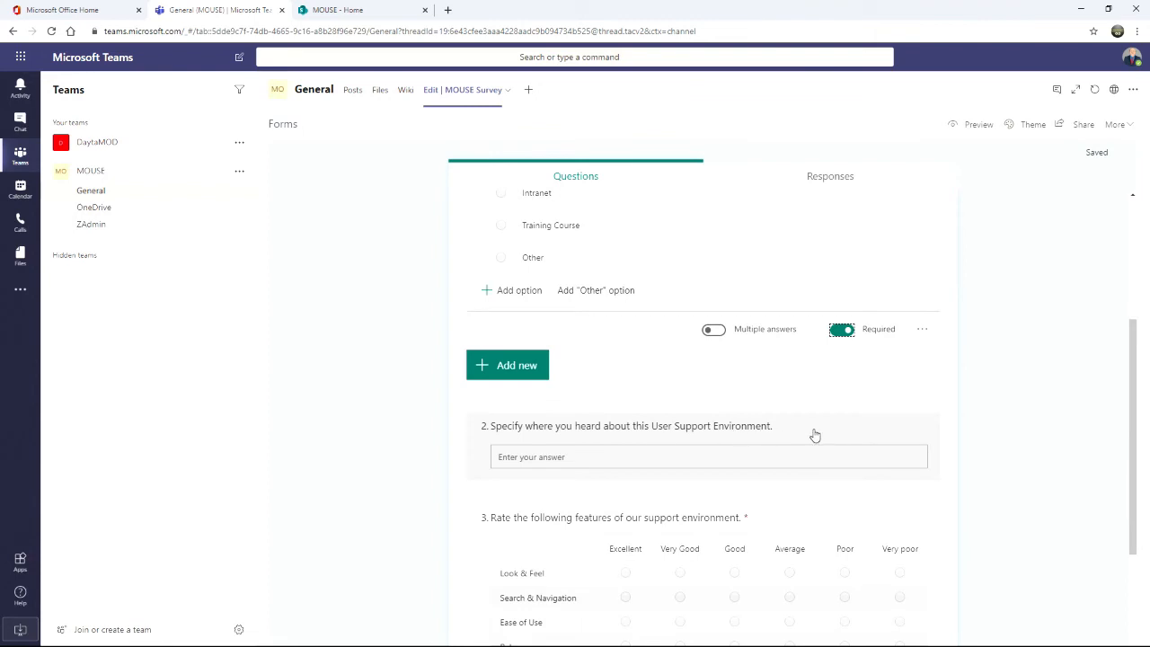
scroll(815, 434, "up", 1)
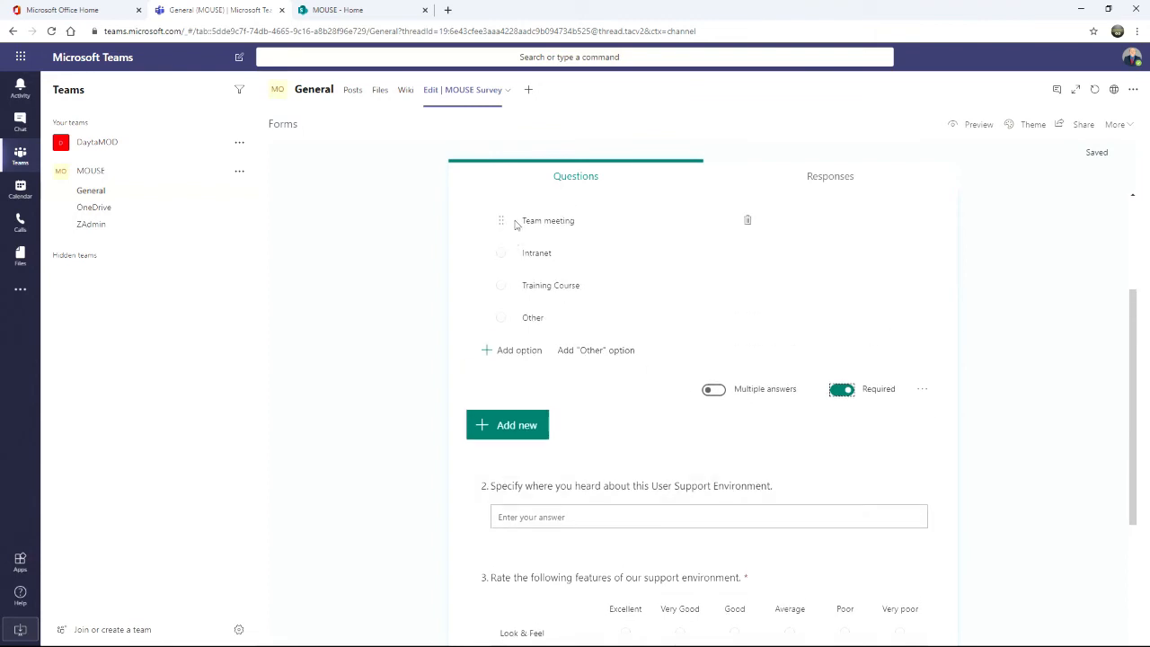
Open the branching options for the question on how respondents heard about the User Support Environment.
left_click(524, 318)
key("ctrl+minus")
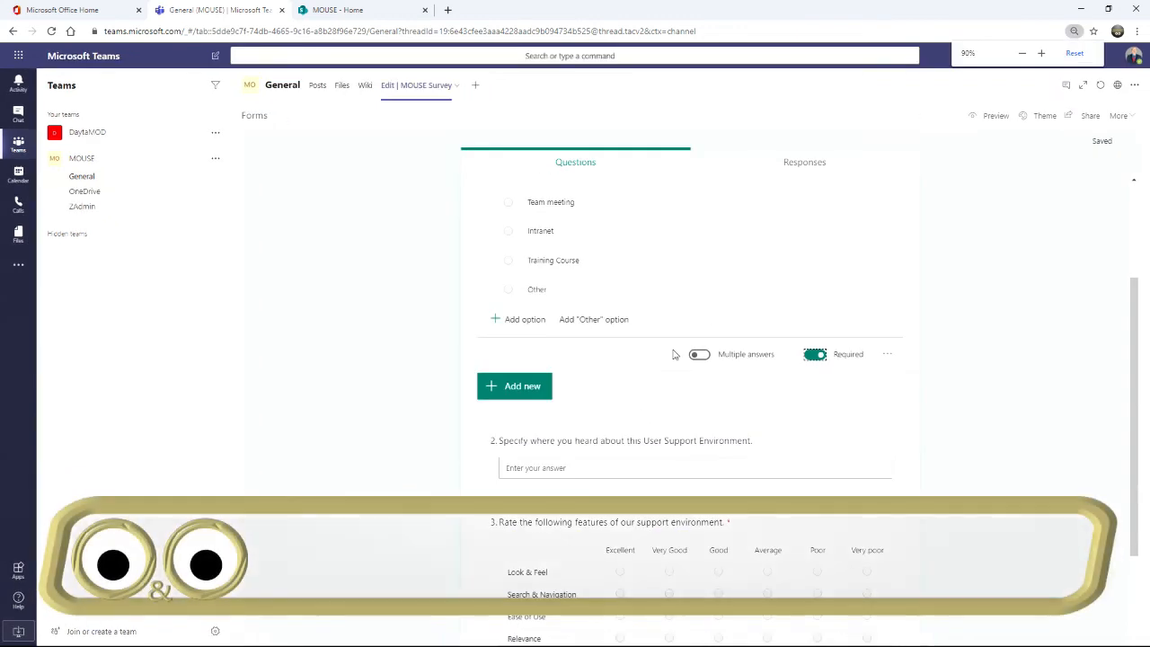
key("ctrl+minus")
left_click_drag(1133, 363, 1135, 348)
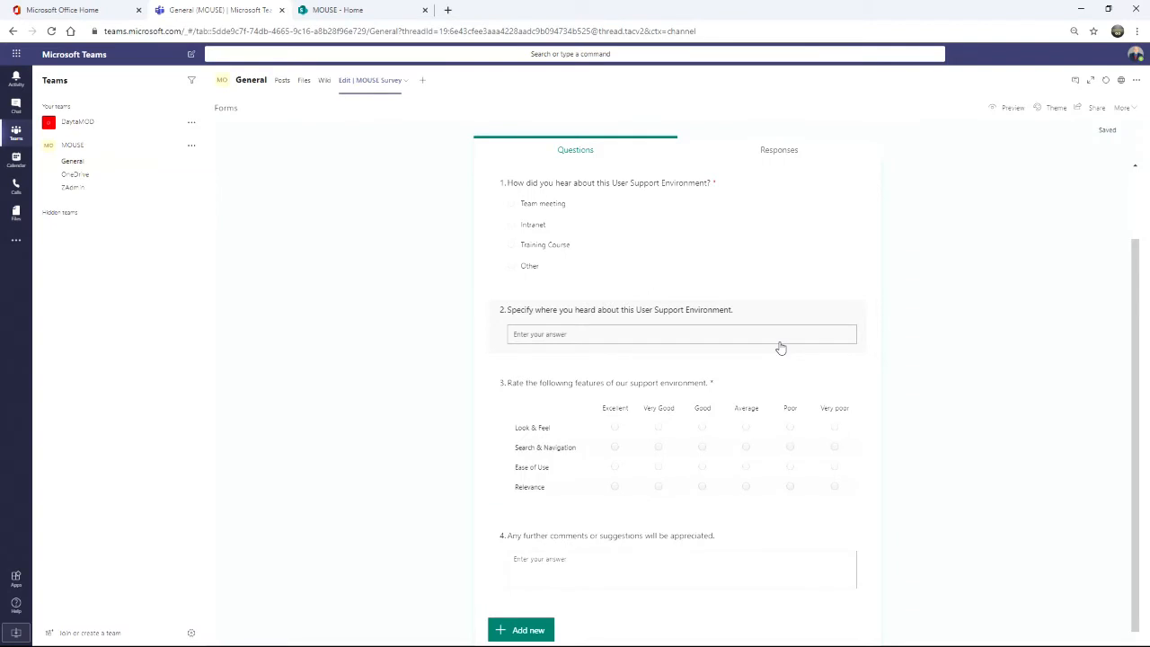
key("ctrl+0")
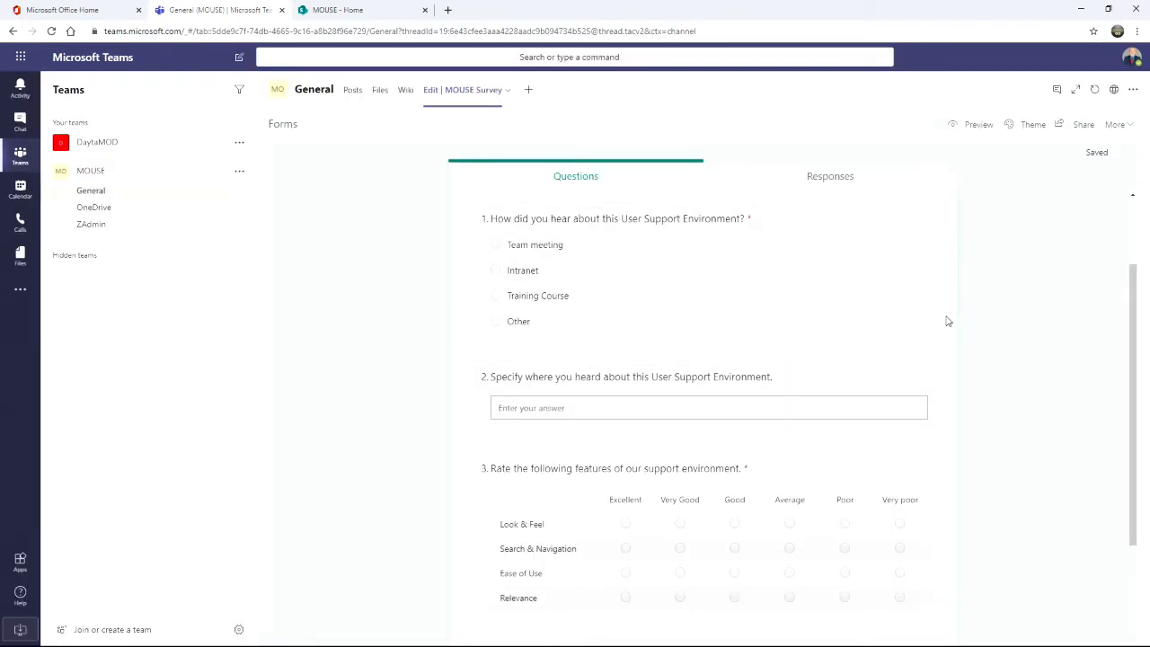
left_click(872, 271)
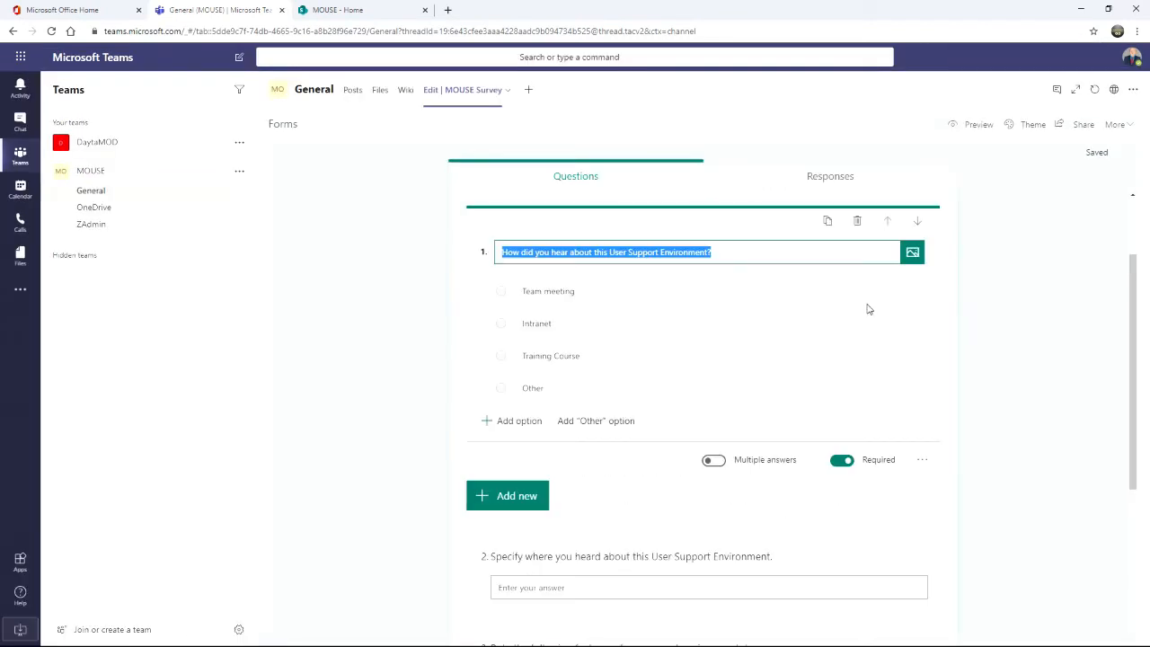
left_click(925, 464)
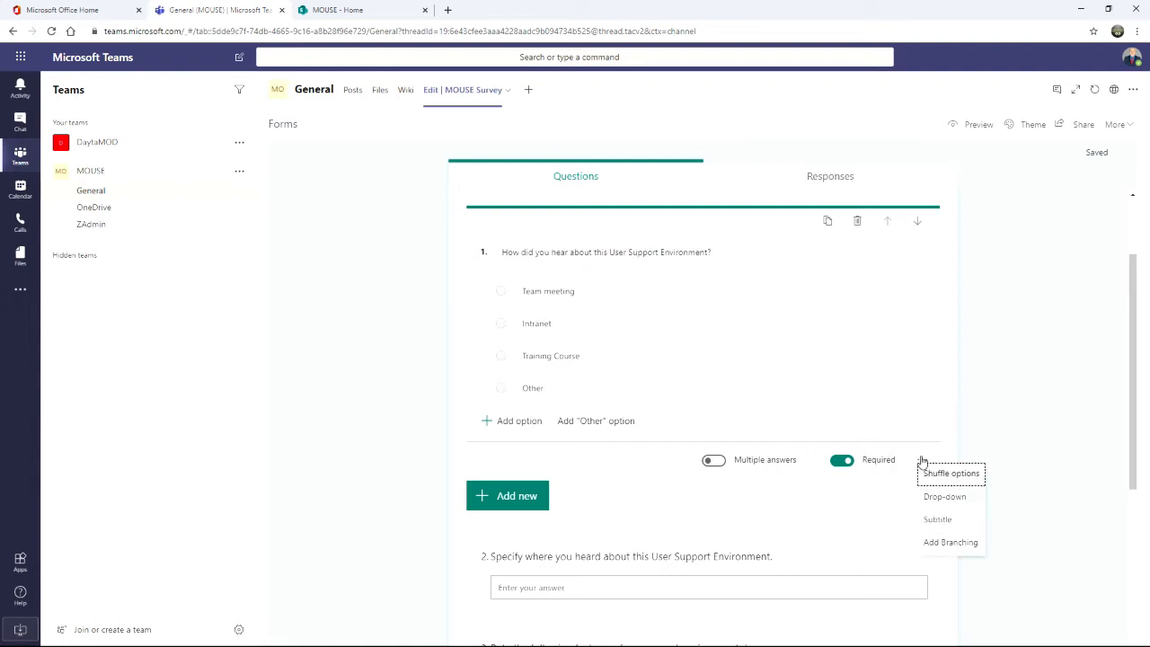
left_click(955, 548)
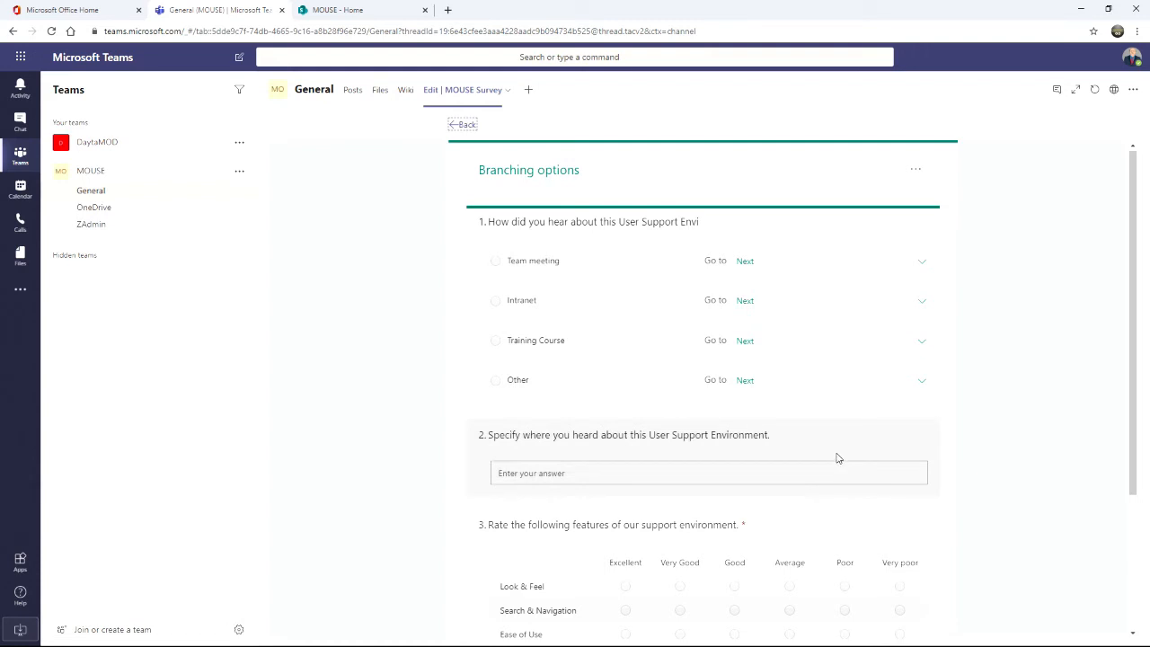
Branch the answers Team meeting, Intranet and Training Course to question 3, and the answer Other to question 2.
left_click(922, 262)
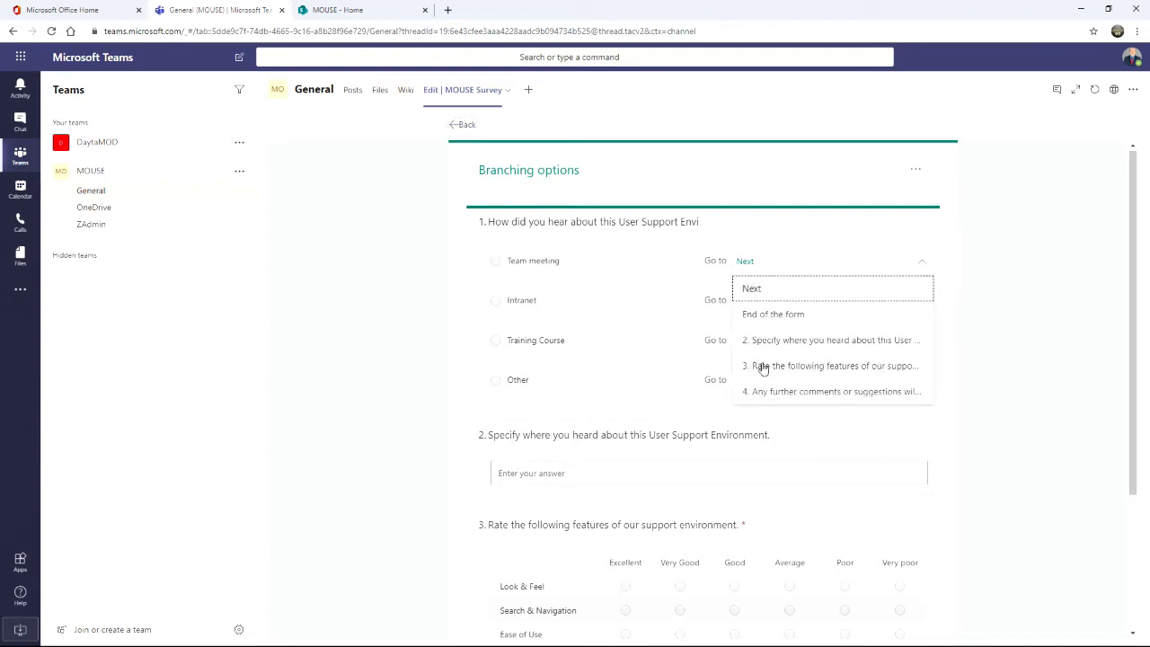
left_click(788, 375)
left_click(788, 375)
left_click(921, 301)
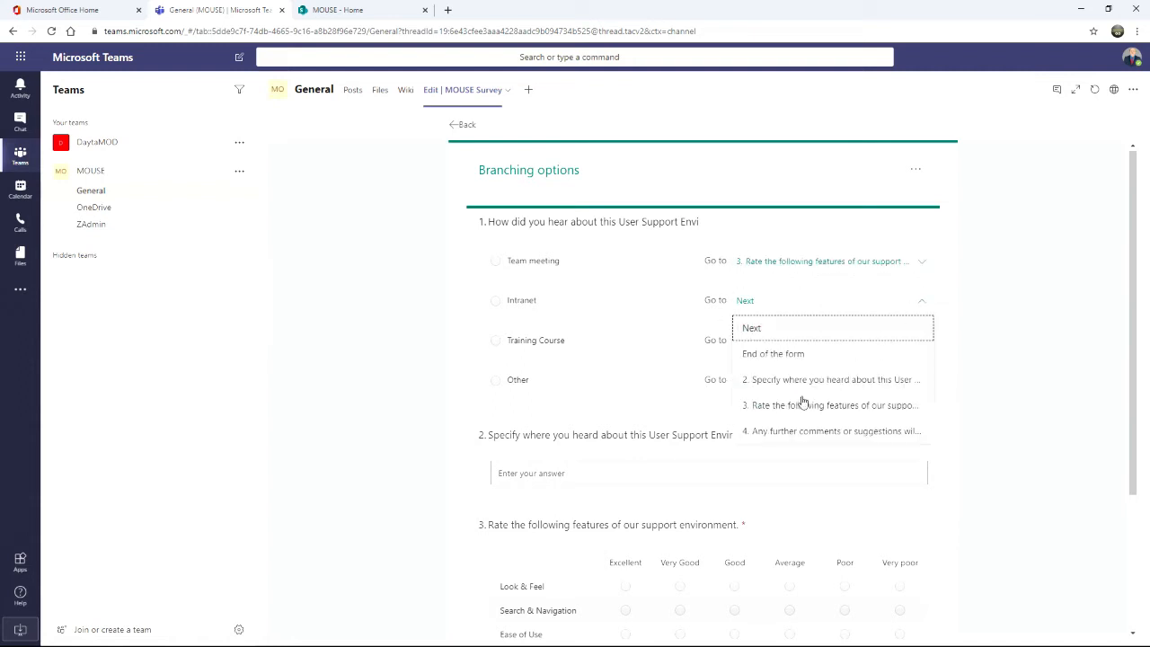
left_click(803, 405)
left_click(920, 348)
left_click(802, 443)
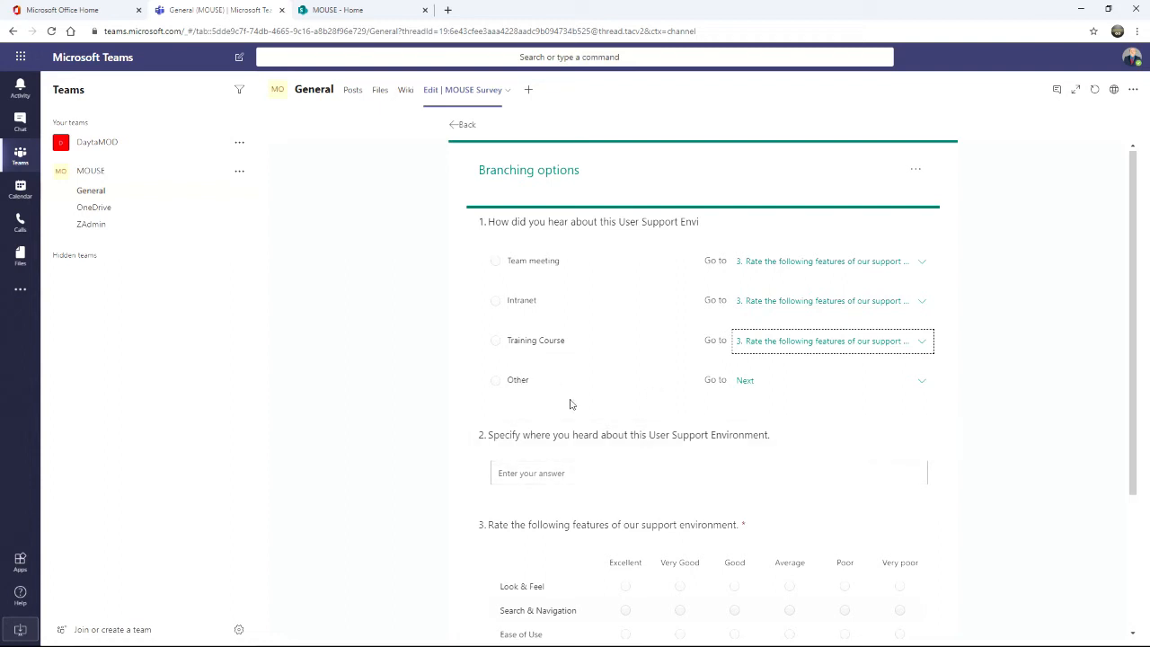
left_click(841, 382)
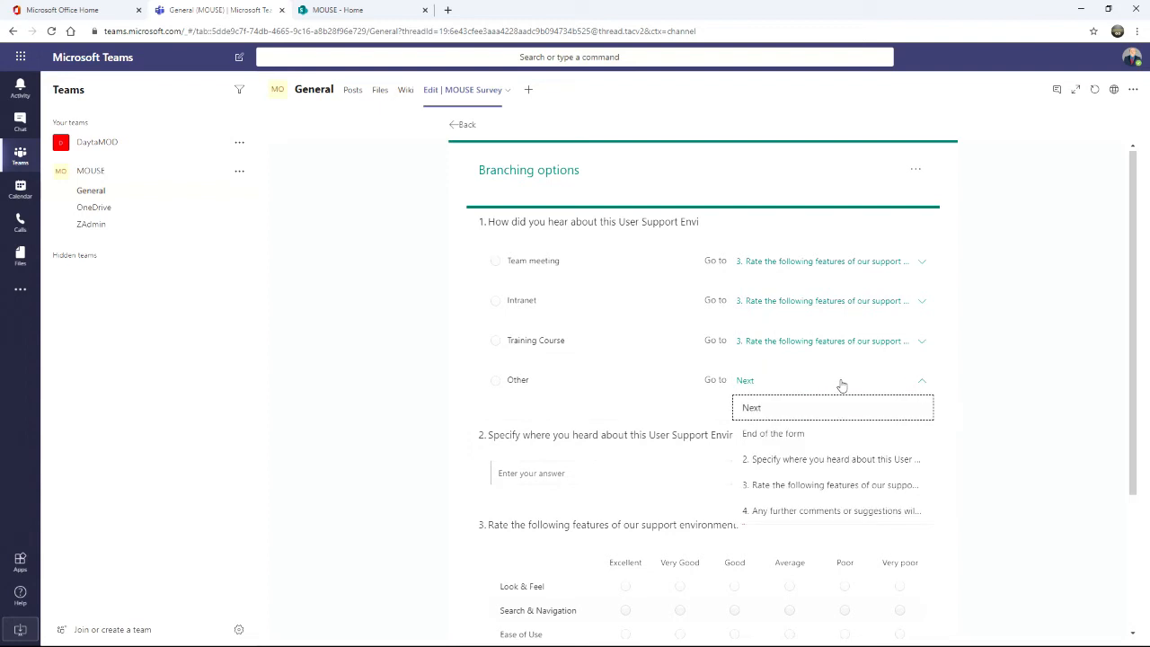
left_click(761, 462)
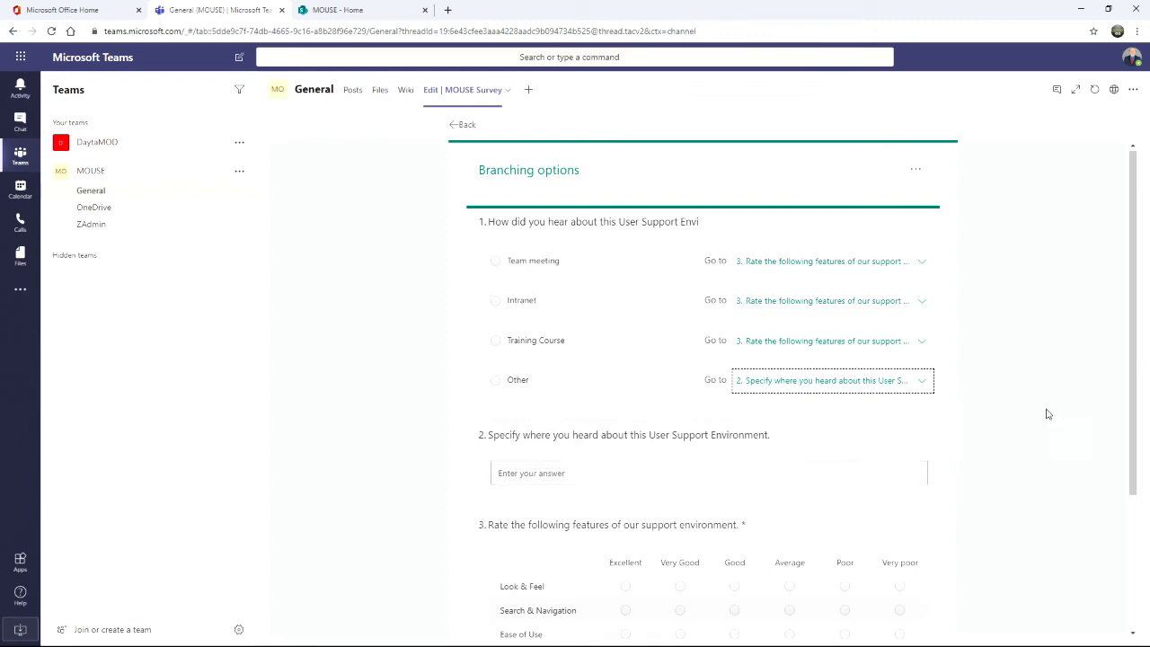
Check the go-to destinations of the survey's questions in the branching options, and return to the form's question editor.
left_click_drag(1135, 353, 1129, 457)
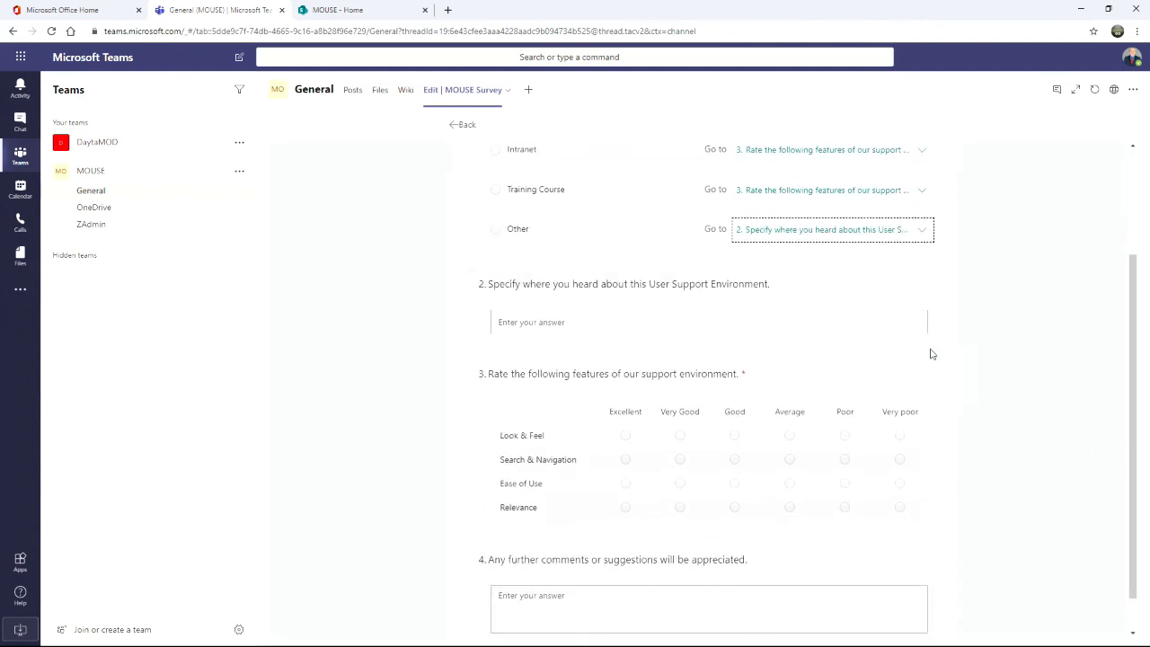
left_click(812, 295)
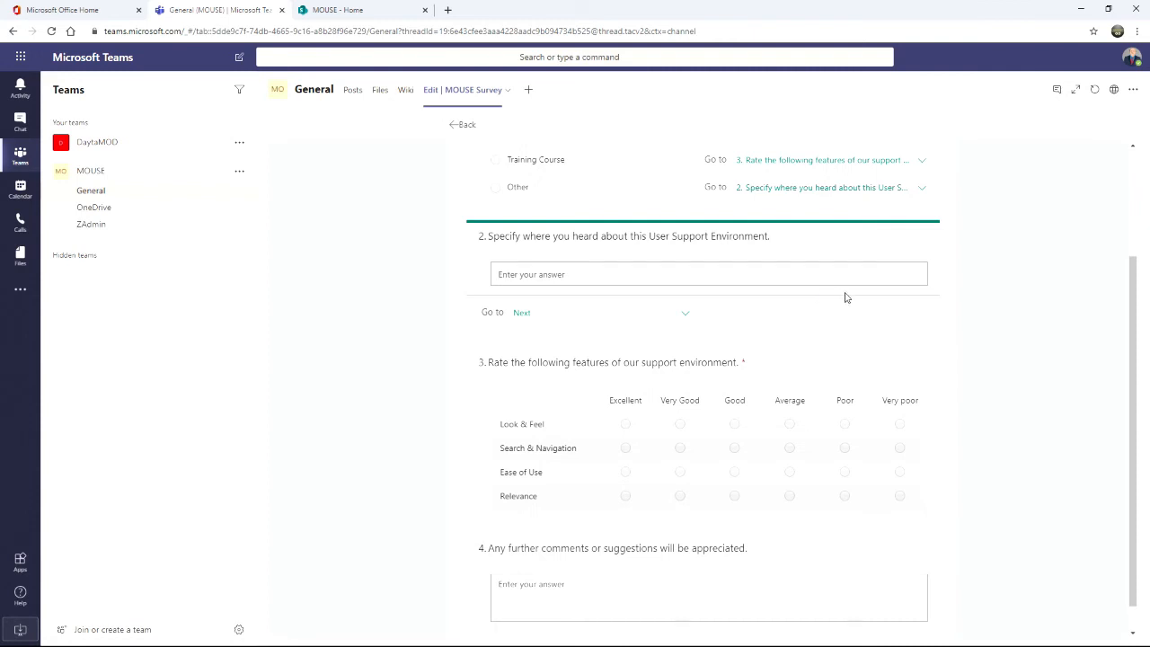
left_click(685, 314)
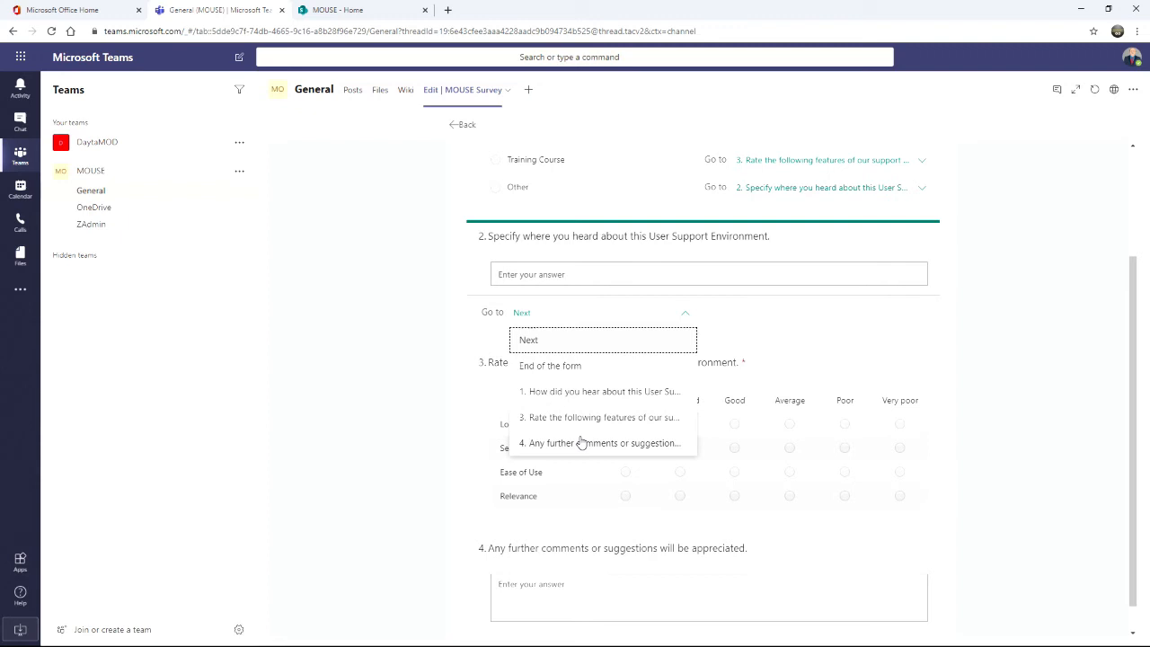
left_click(783, 324)
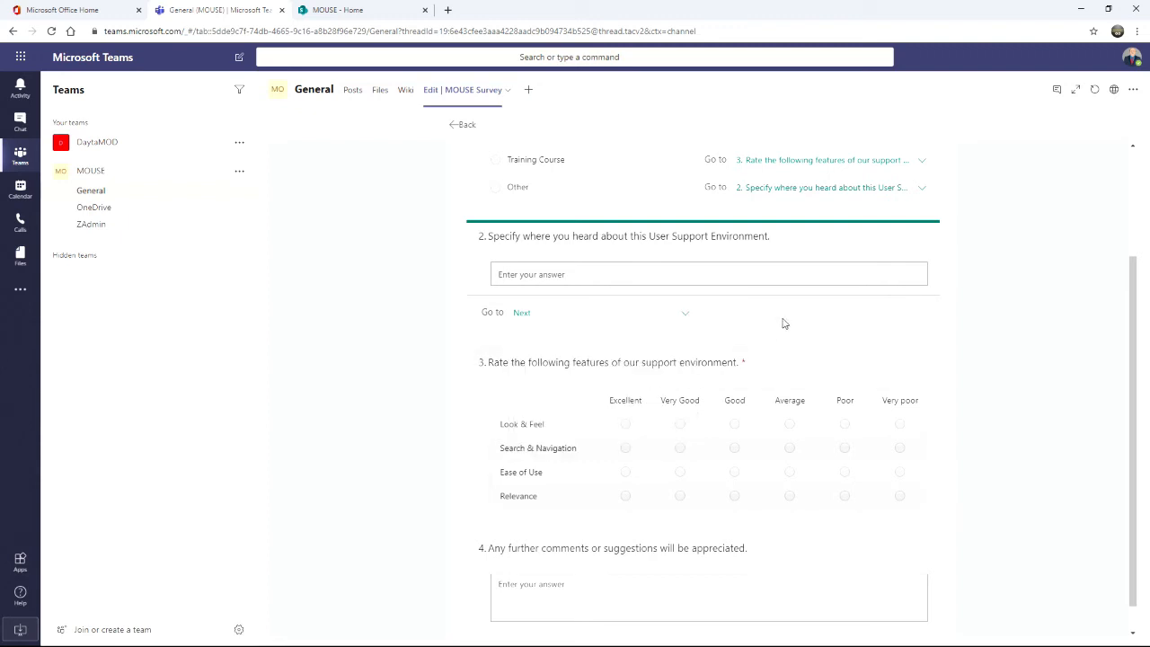
left_click(805, 366)
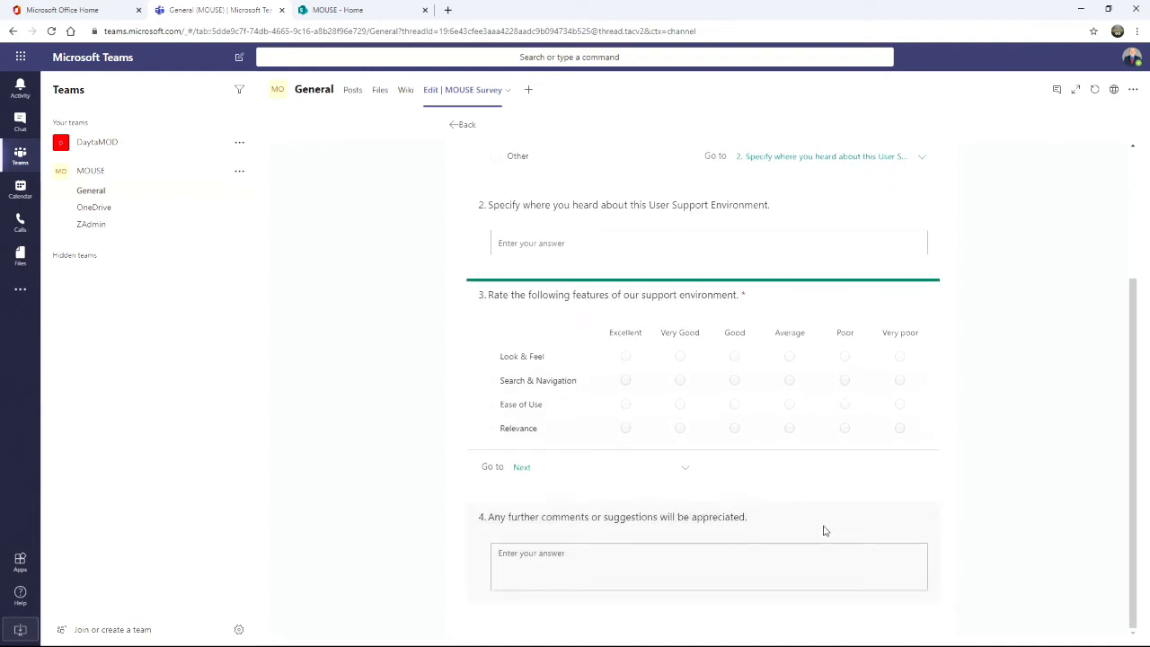
left_click(821, 532)
scroll(793, 545, "up", 2)
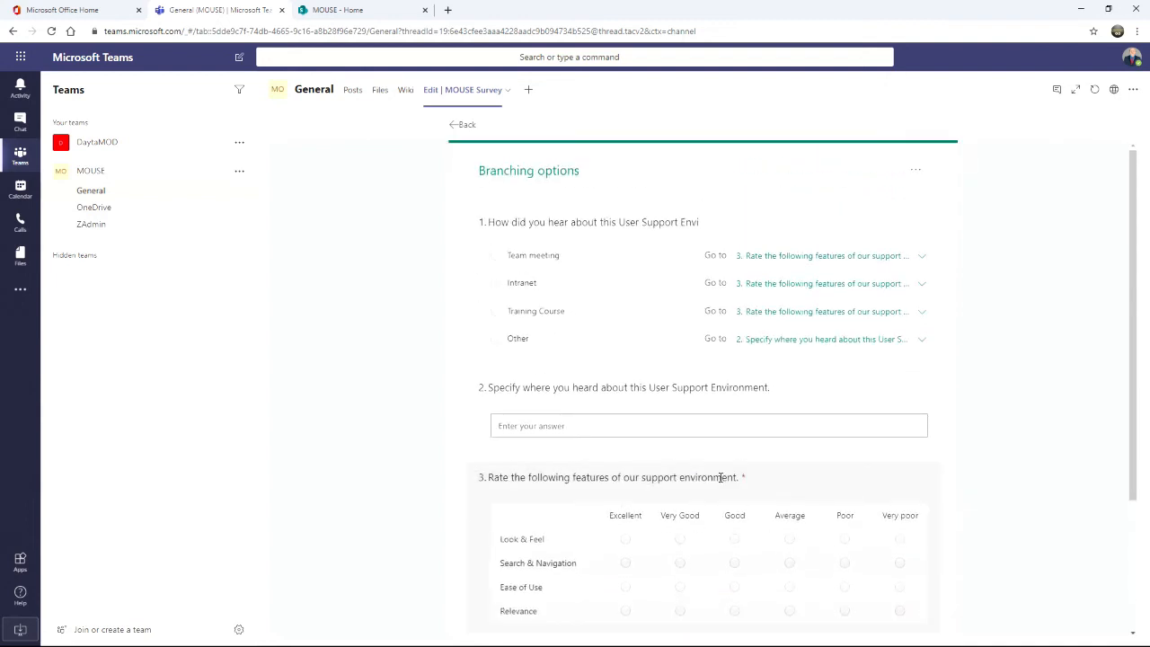
left_click(844, 241)
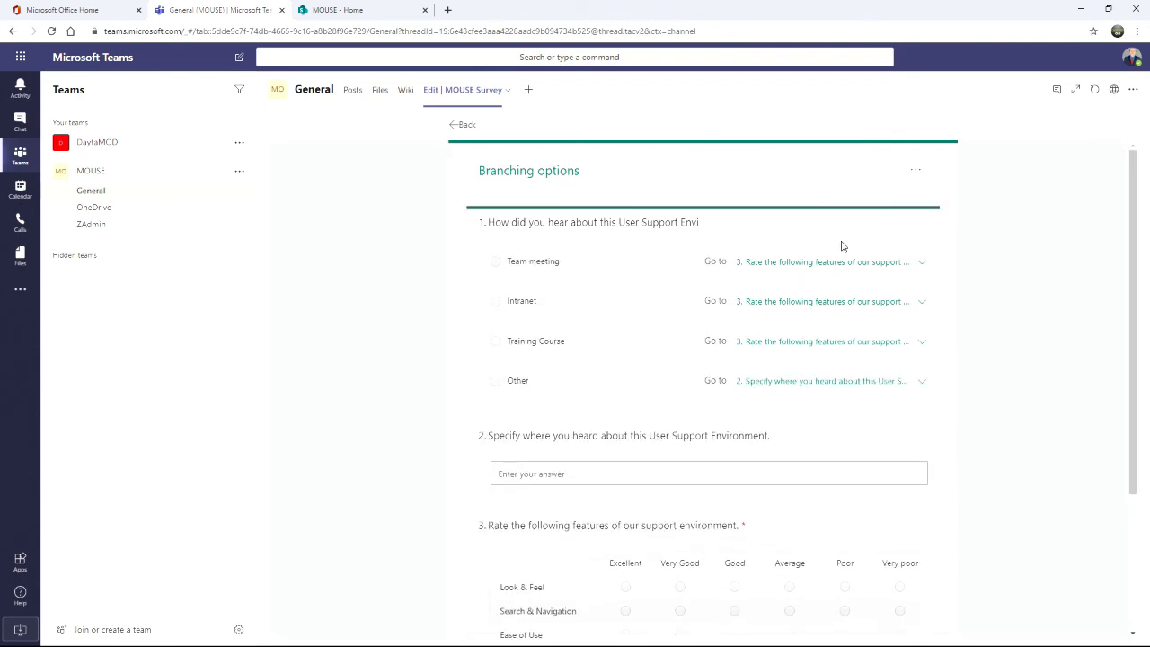
scroll(840, 503, "down", 2)
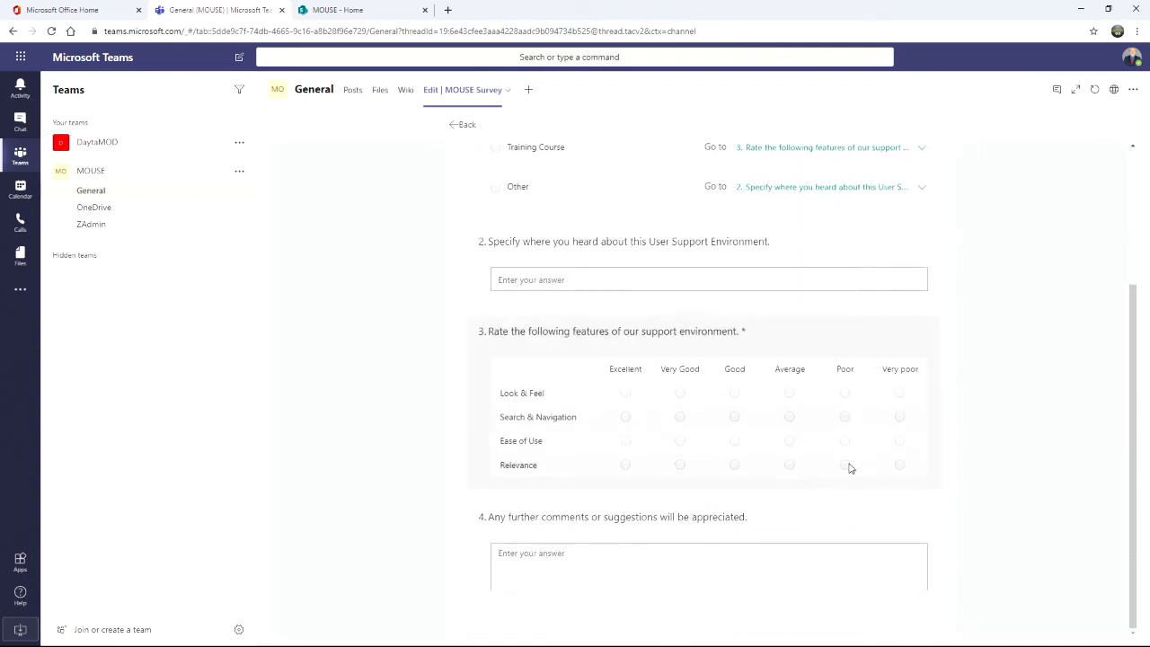
scroll(850, 468, "up", 2)
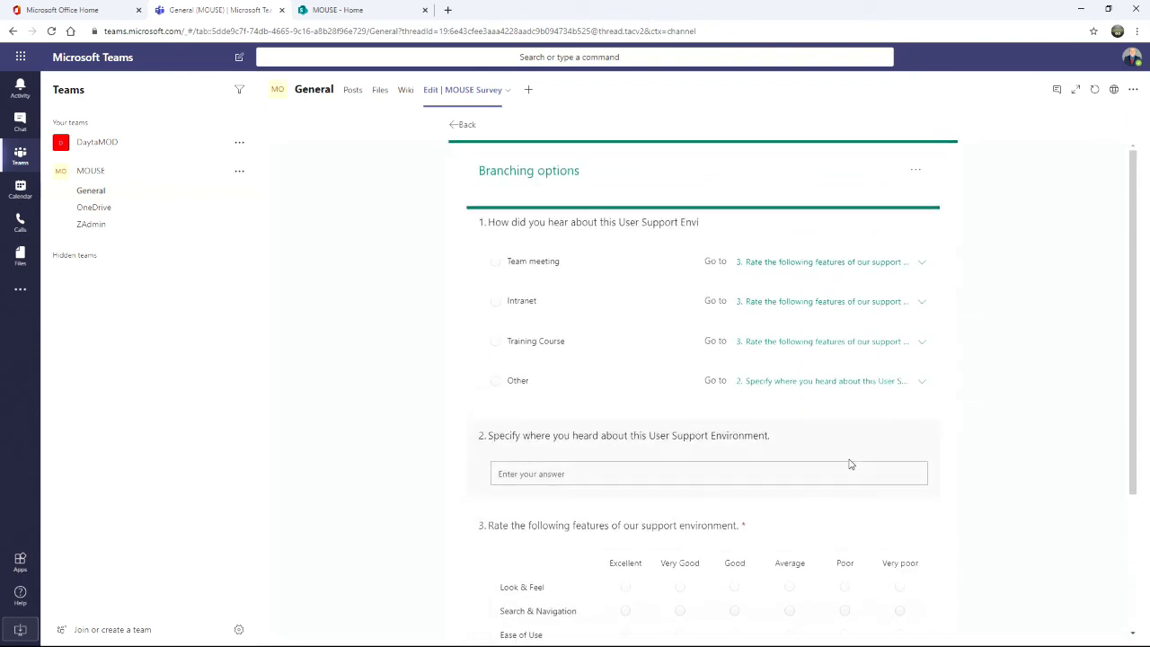
left_click(452, 126)
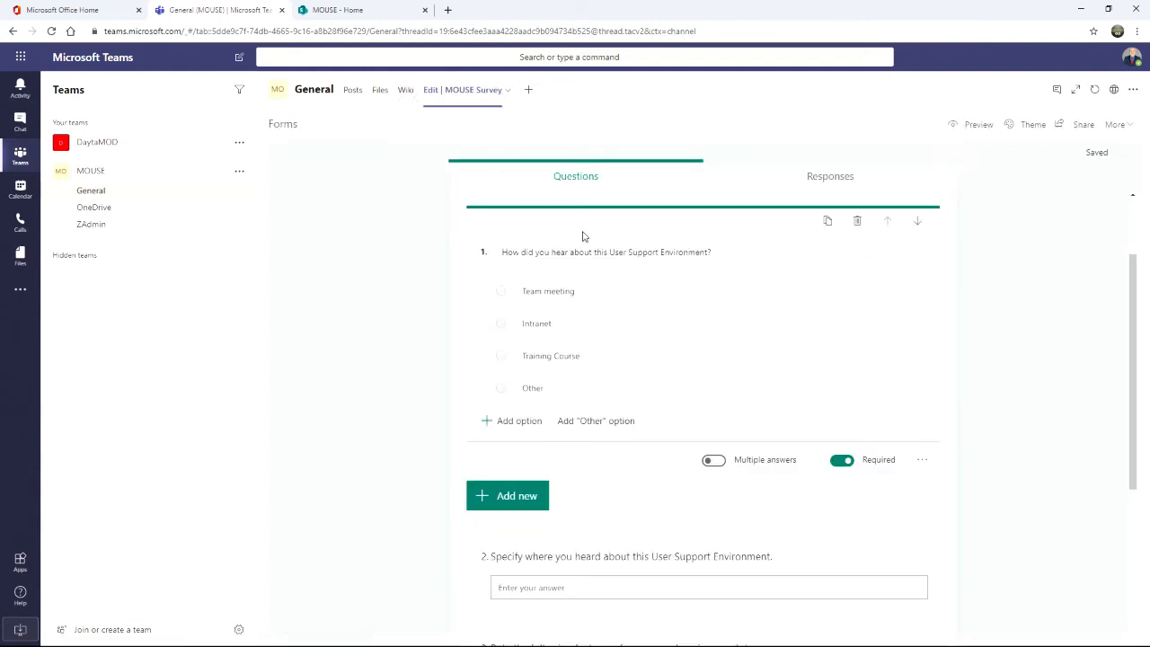
Preview the survey and test the branching by answering the first question with Team meeting and Other.
scroll(598, 289, "down", 4)
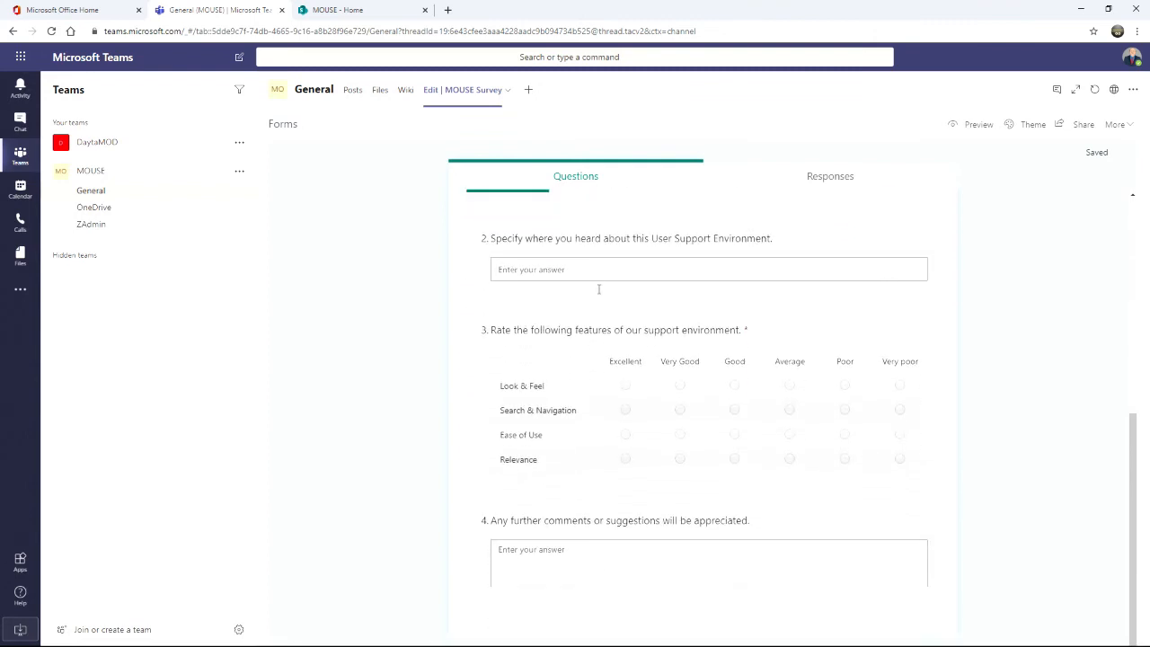
scroll(599, 289, "up", 4)
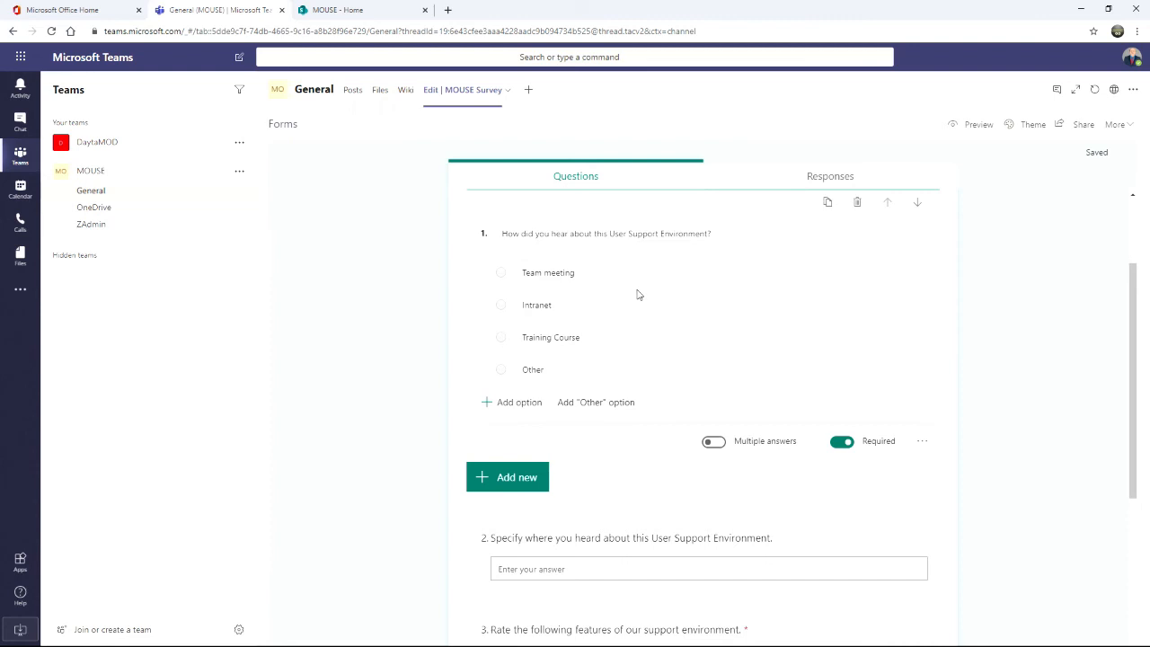
left_click(975, 125)
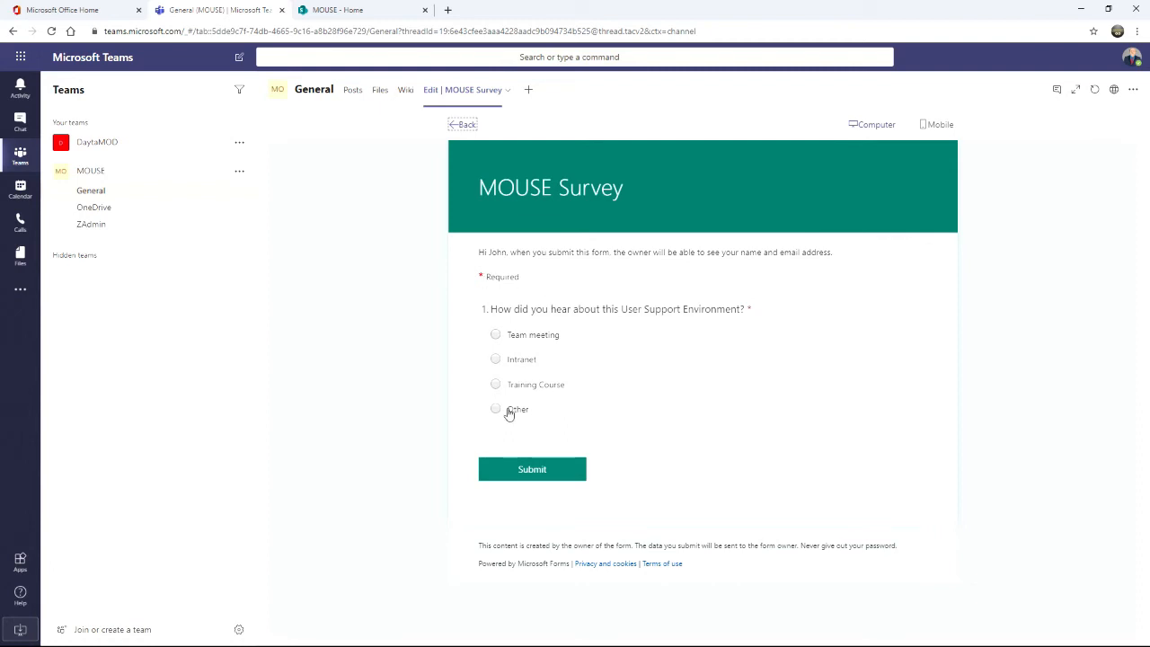
left_click(497, 335)
scroll(593, 397, "down", 2)
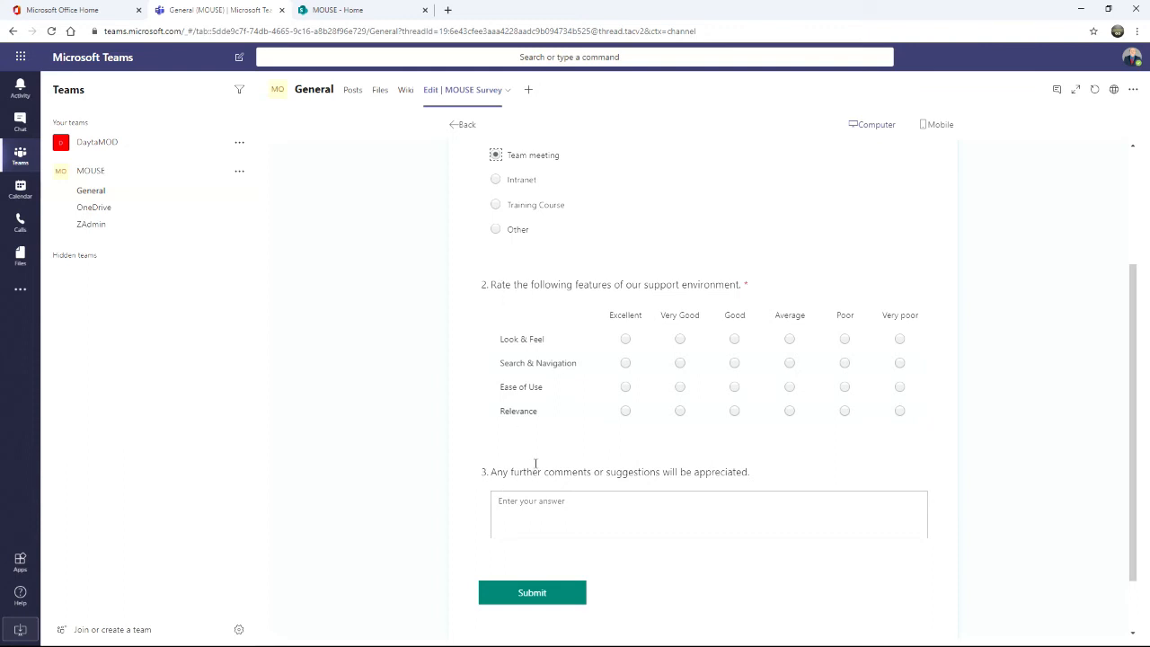
left_click(497, 229)
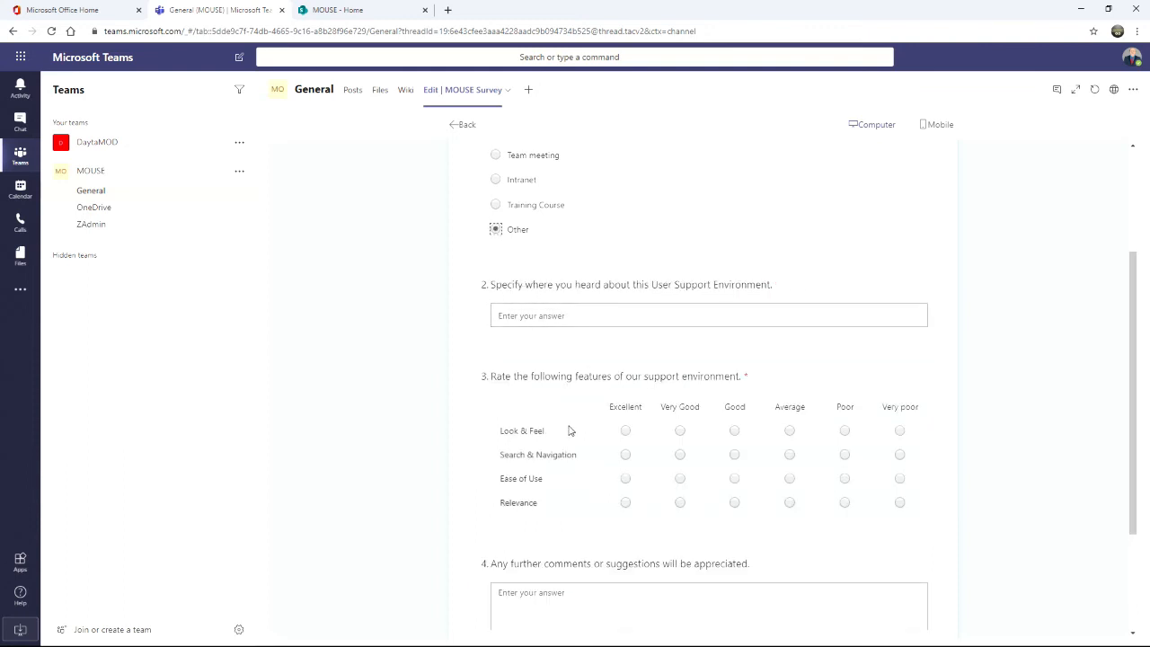
scroll(569, 434, "down", 1)
scroll(579, 422, "down", 1)
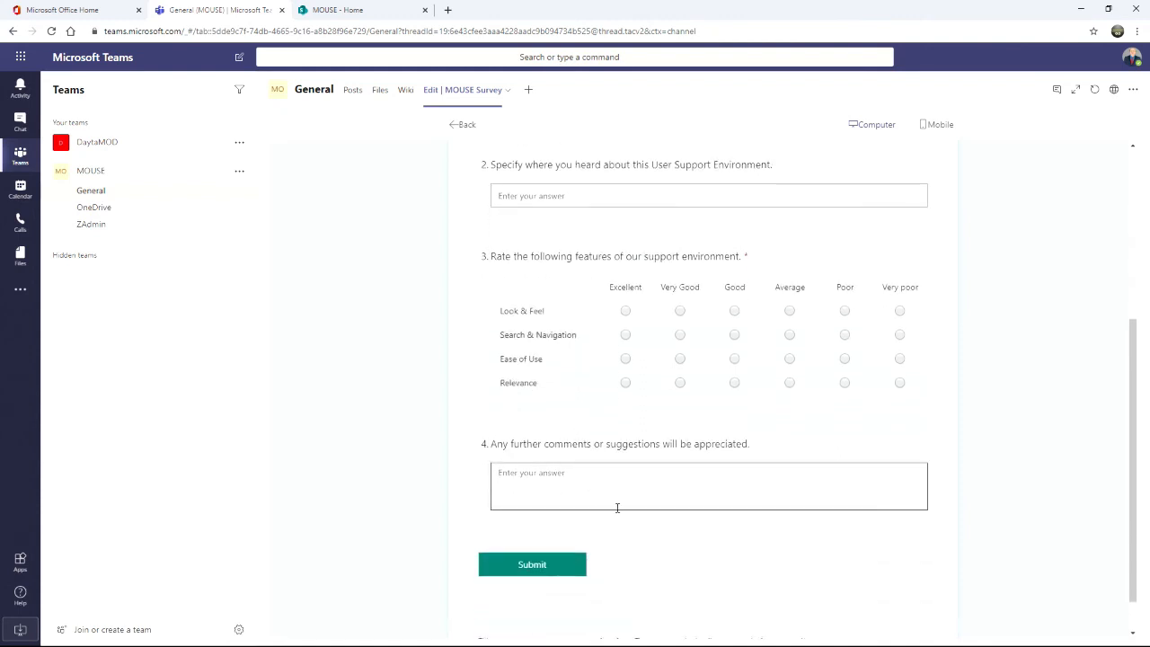
scroll(802, 285, "up", 8)
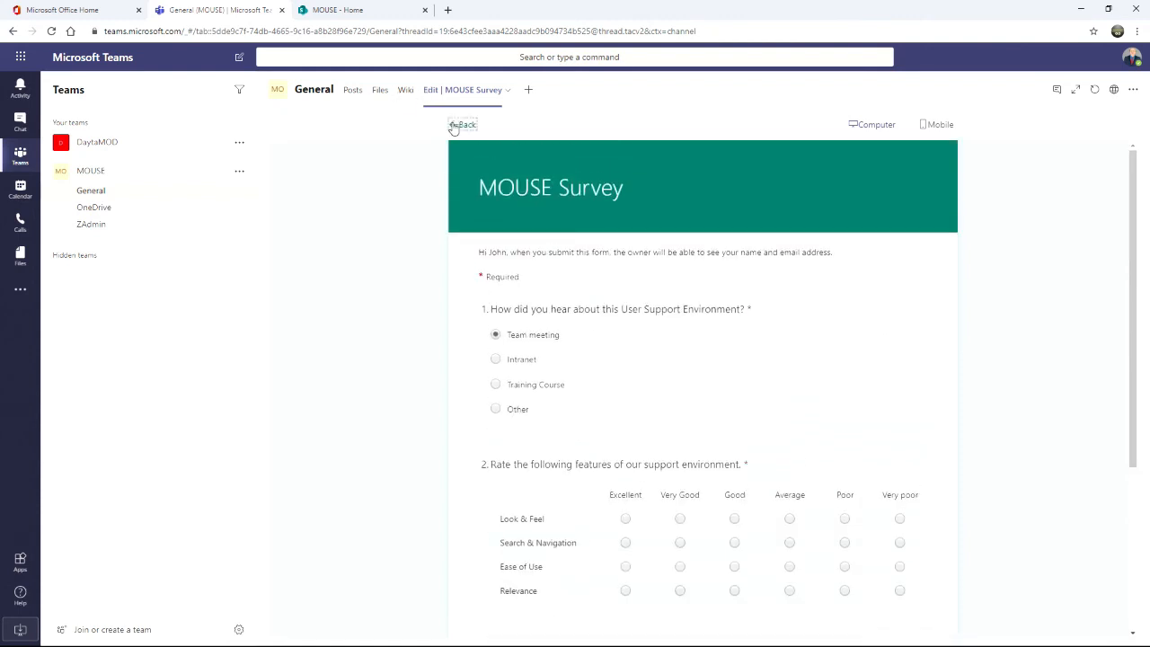
left_click(458, 124)
View the survey's responses summary, dismiss the tip about analyzing responses, and return to the questions.
left_click(813, 177)
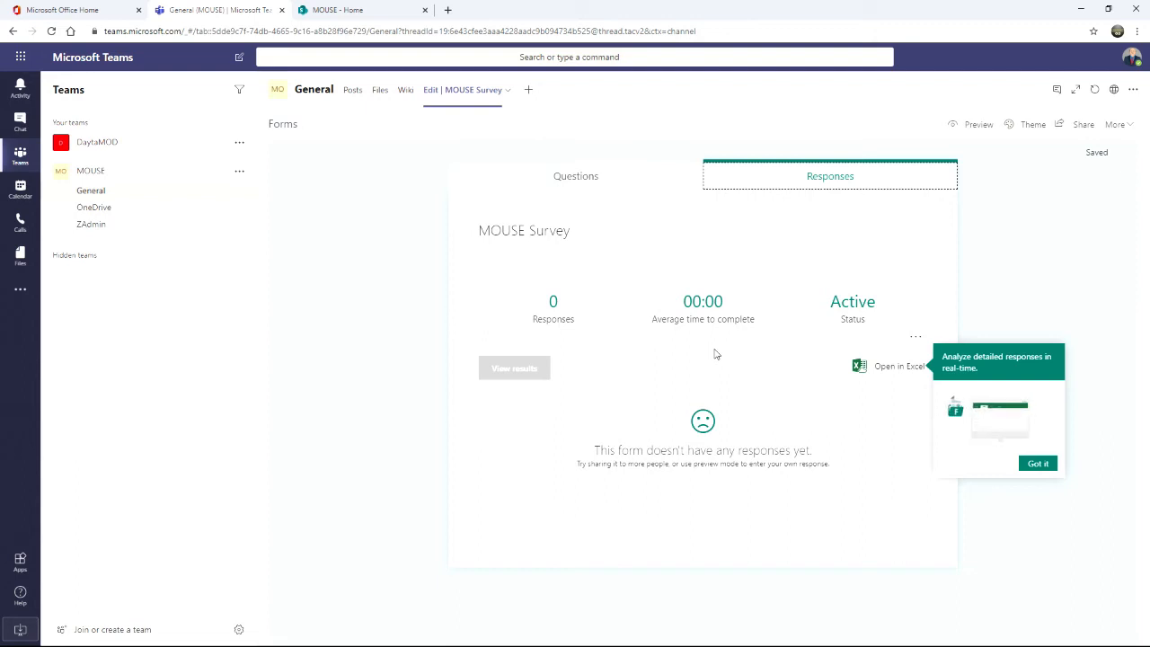
left_click(1037, 464)
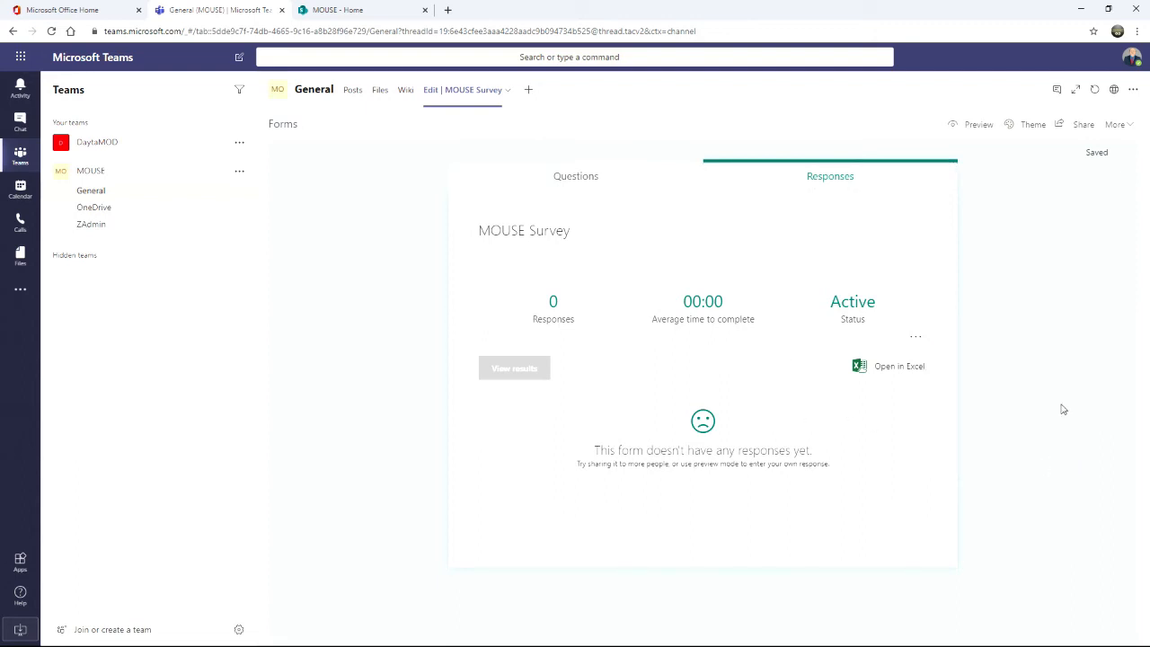
left_click(539, 170)
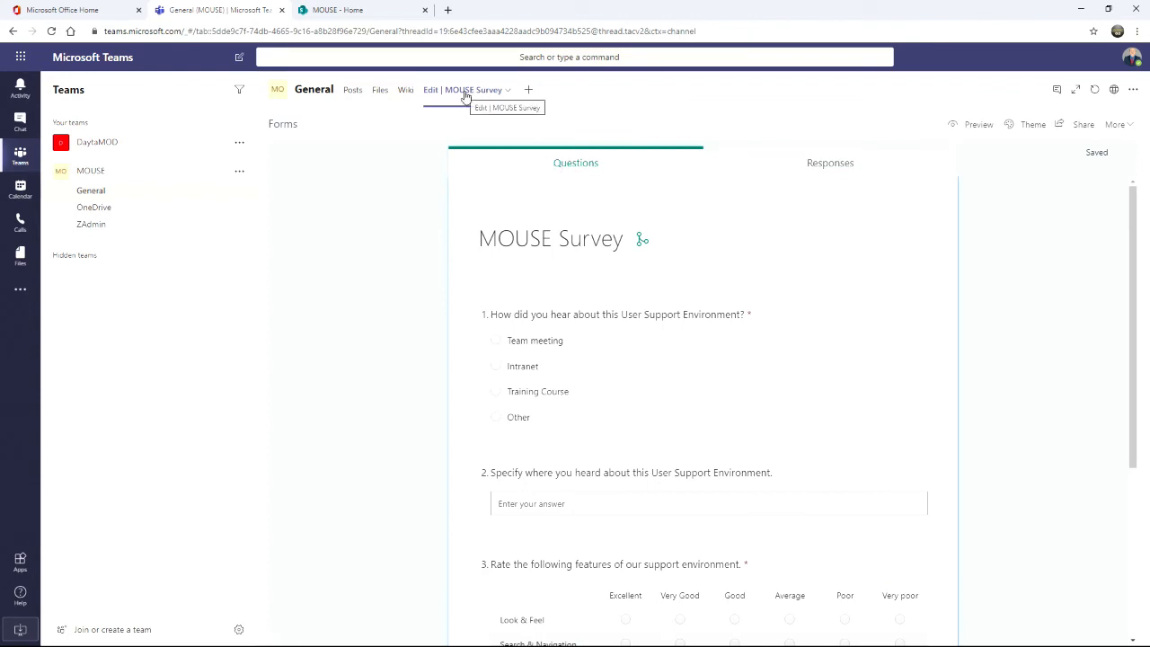
Rename the survey's channel tab as Feedback Survey, and change the form title to MOUSE Feedback Survey.
left_click(507, 91)
left_click(446, 129)
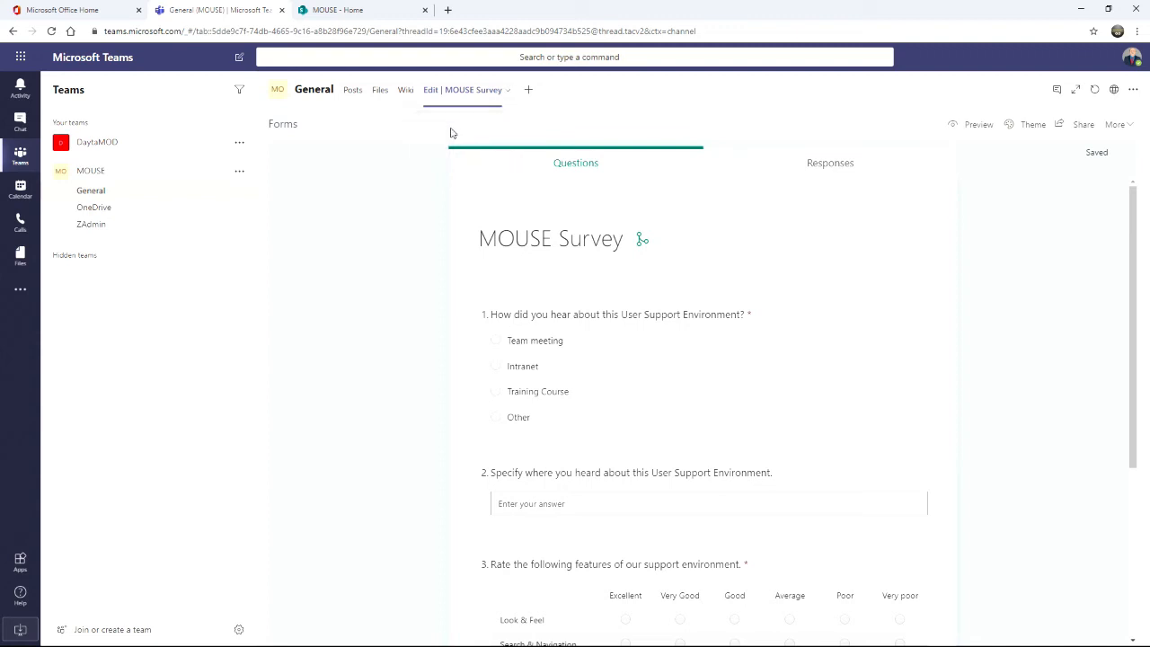
type("Fe")
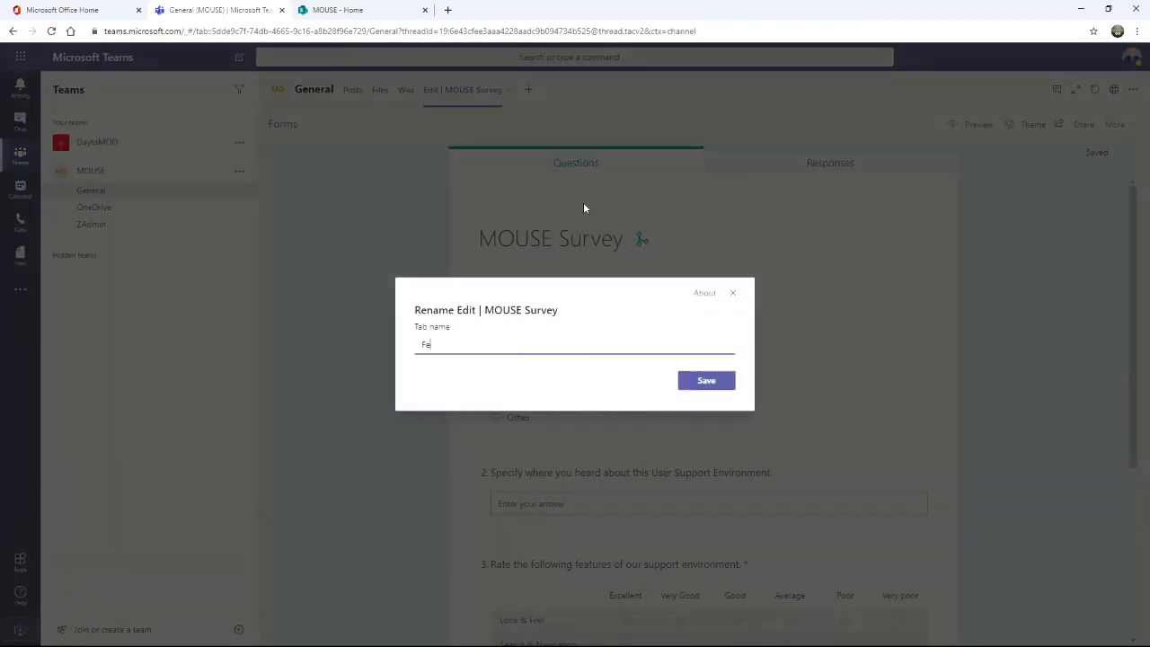
type("edback Survey")
key("Return")
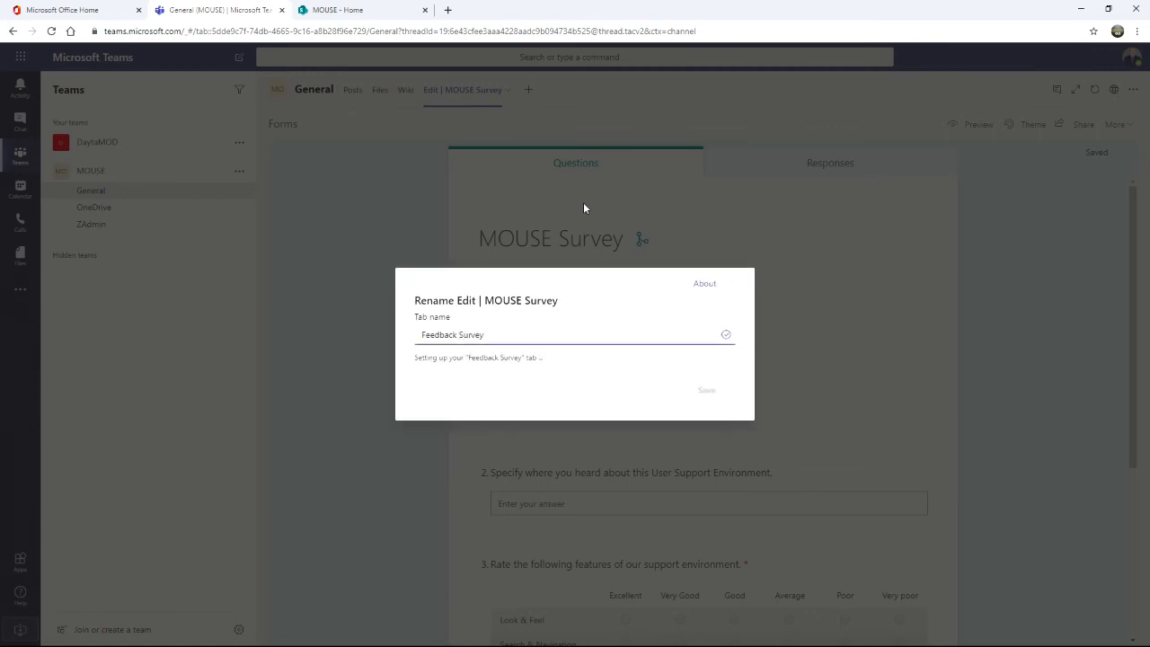
left_click(549, 241)
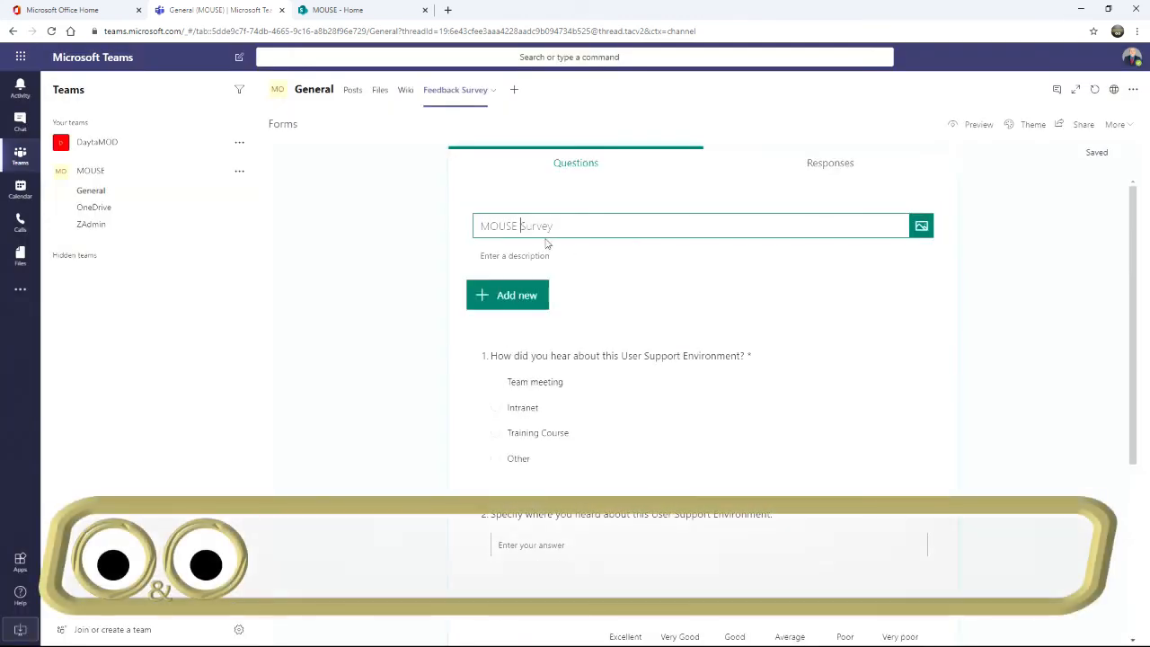
type("Feedback")
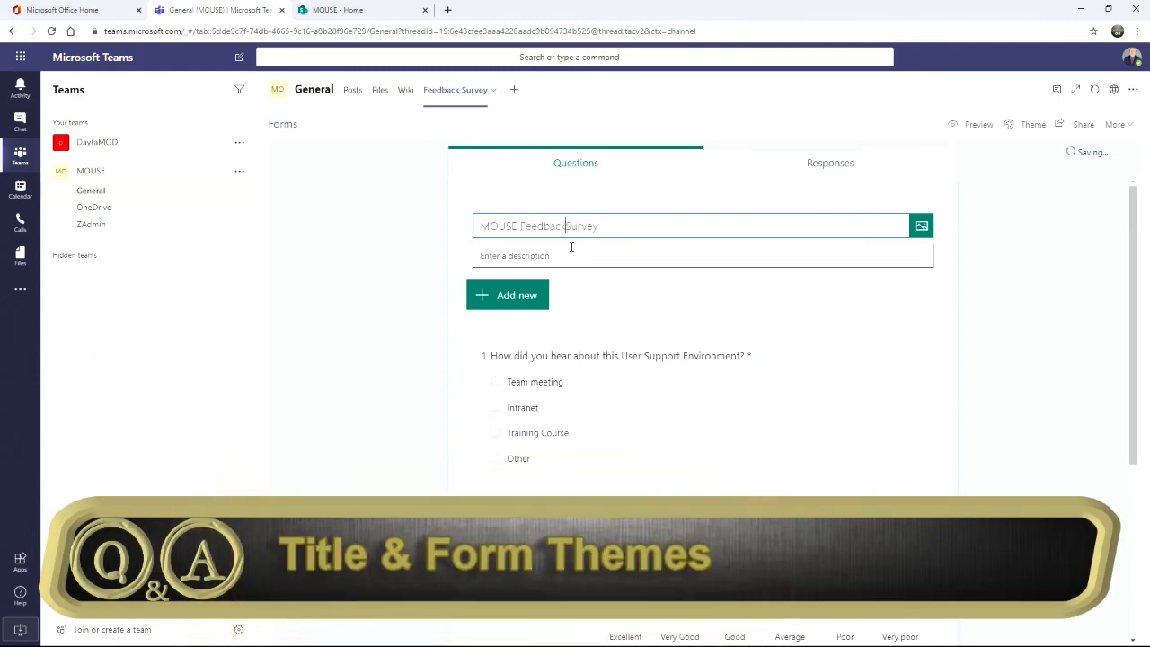
Browse the form's theme ideas and apply the illustrated city street theme with the vehicle.
left_click(1031, 126)
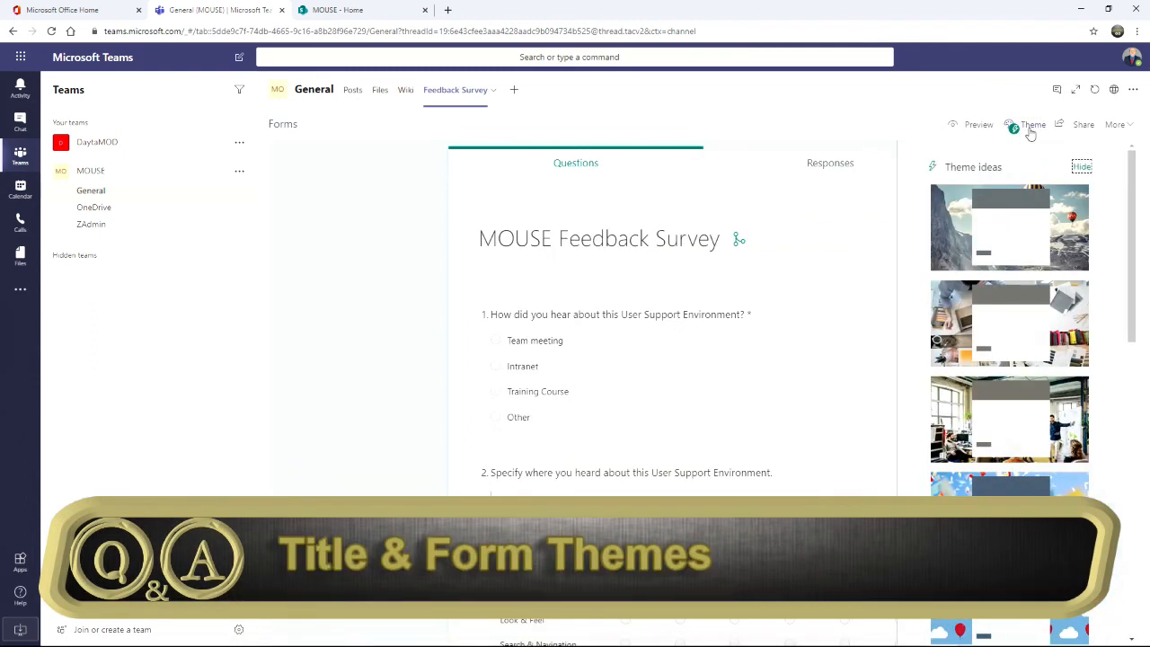
scroll(1085, 329, "down", 5)
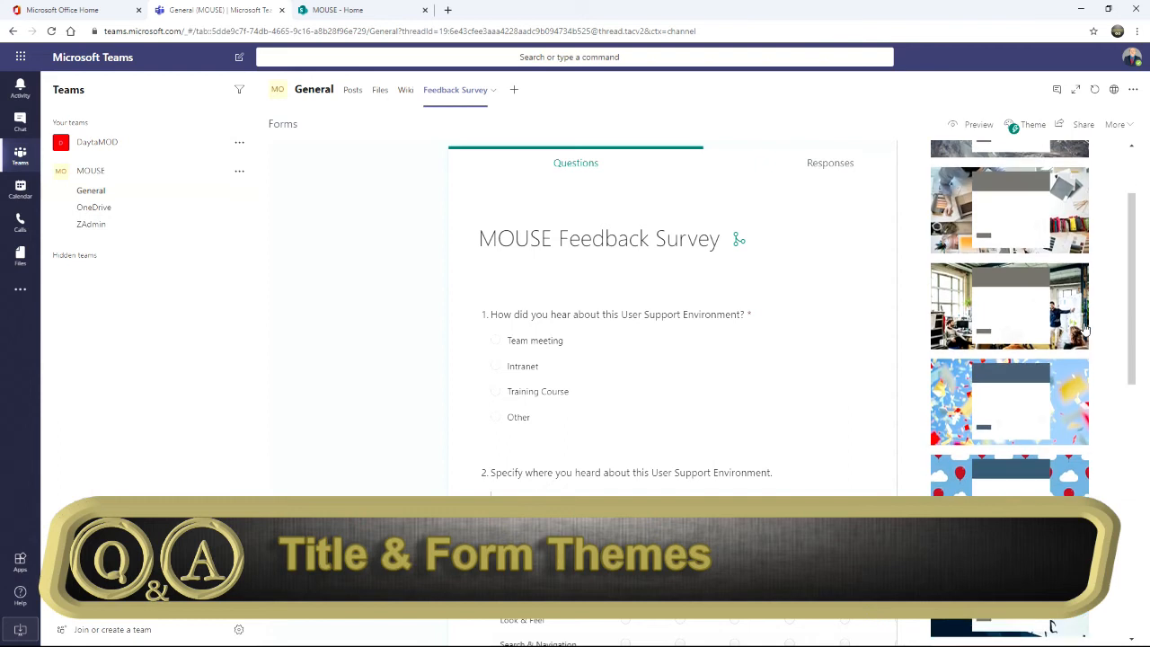
scroll(1085, 339, "down", 1)
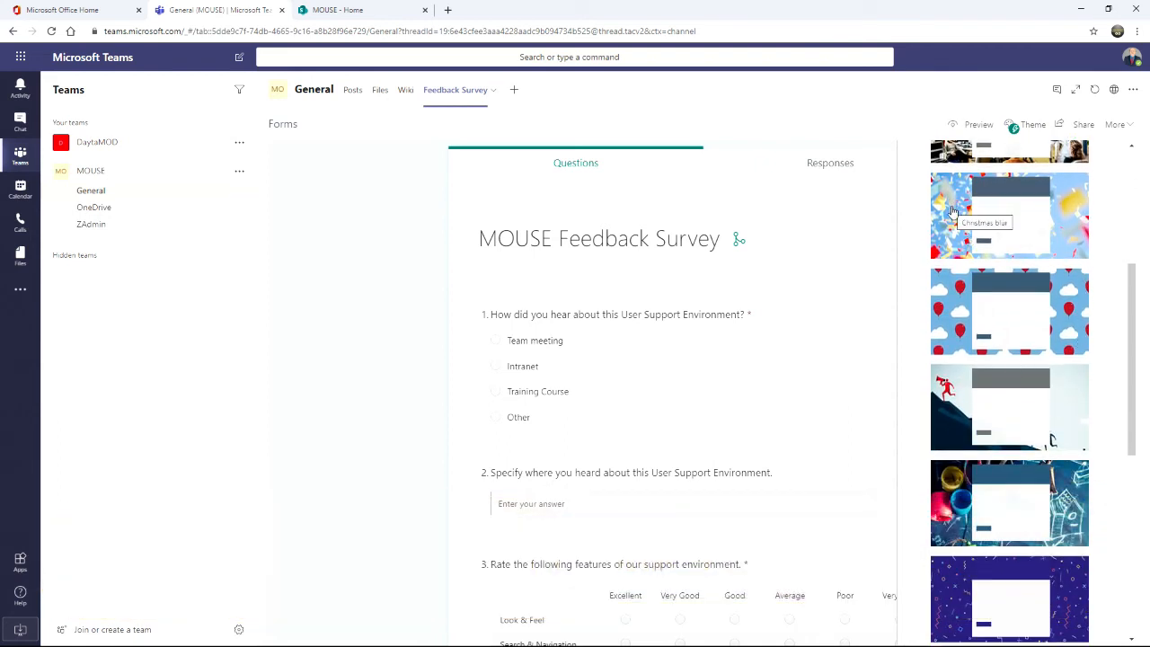
scroll(963, 397, "down", 5)
scroll(963, 398, "down", 3)
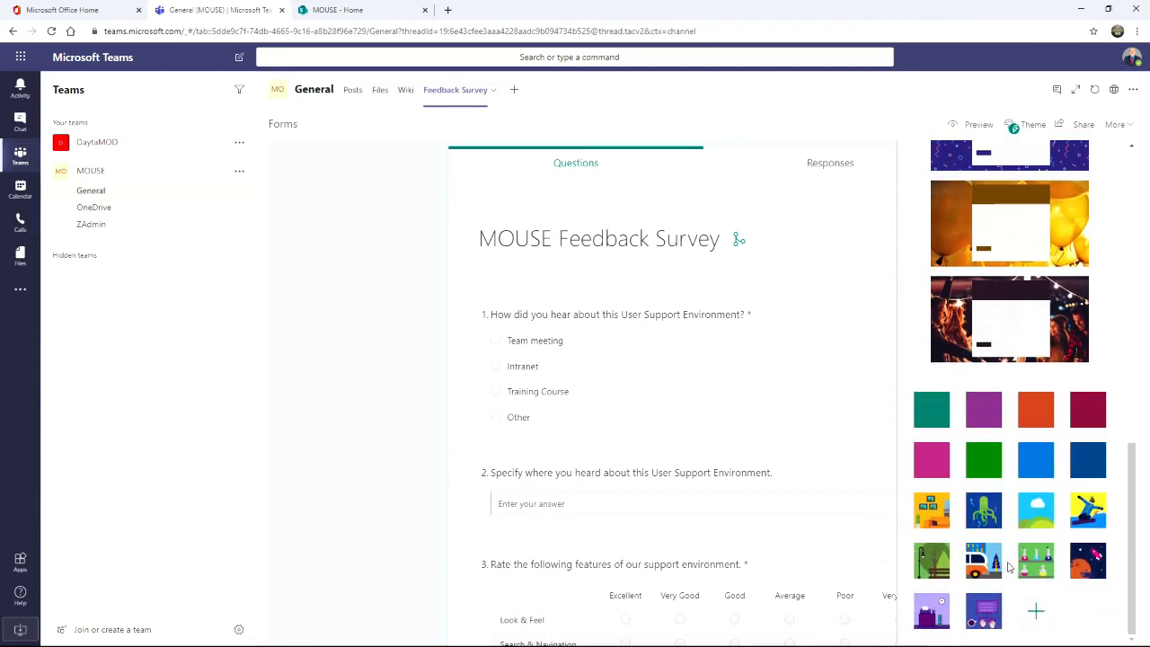
left_click(984, 566)
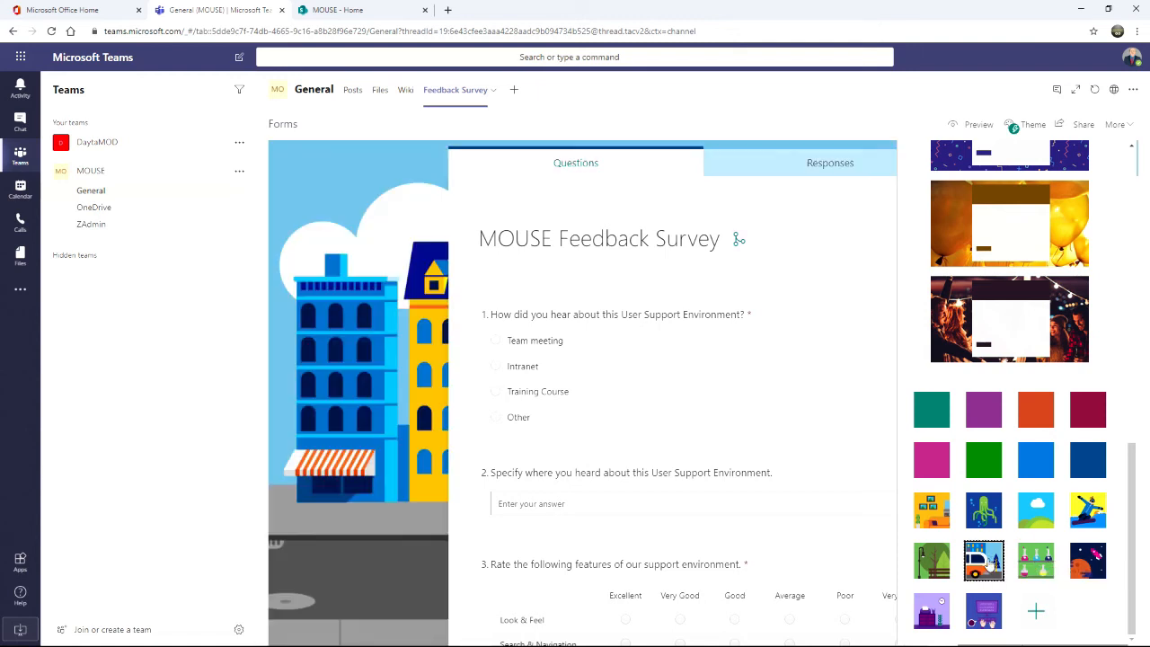
Create a custom theme for the form with the uploaded background image JohnDayQALogoGoldMedium.png.
left_click(1036, 612)
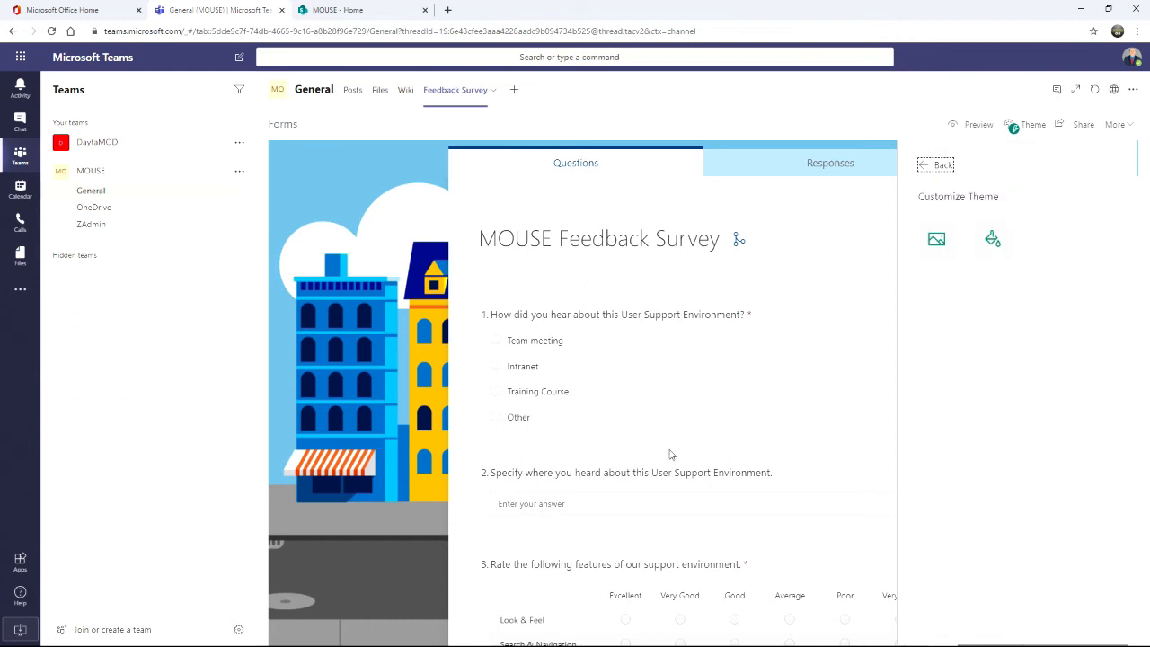
left_click(992, 240)
left_click(1046, 238)
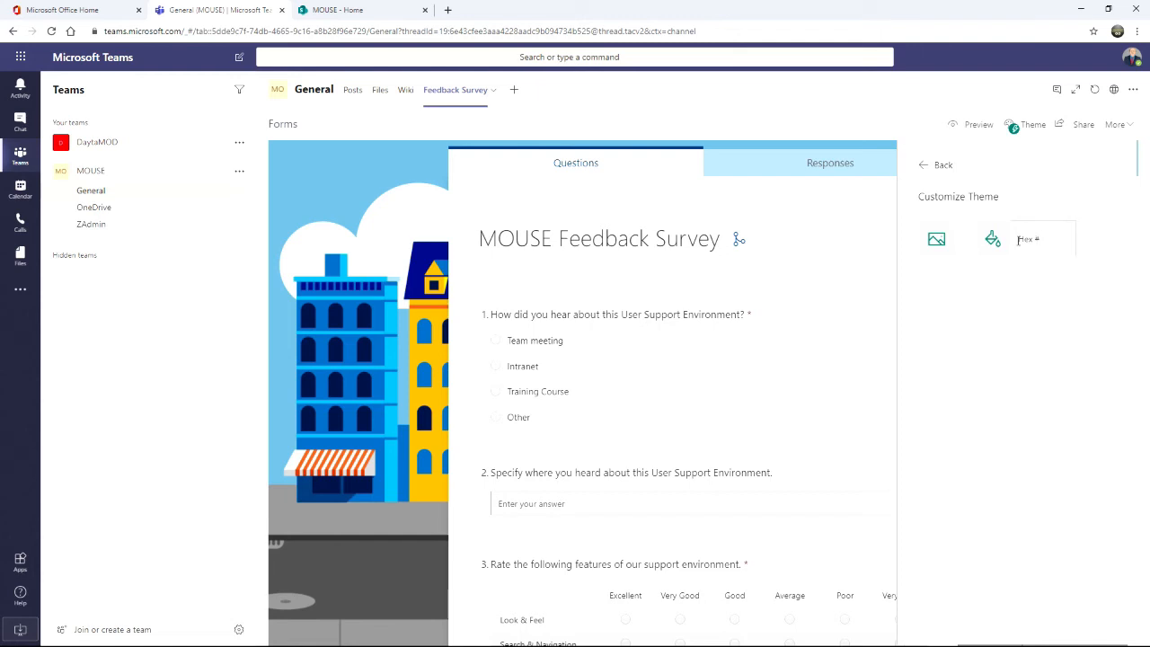
left_click_drag(1020, 239, 1043, 240)
left_click(1062, 274)
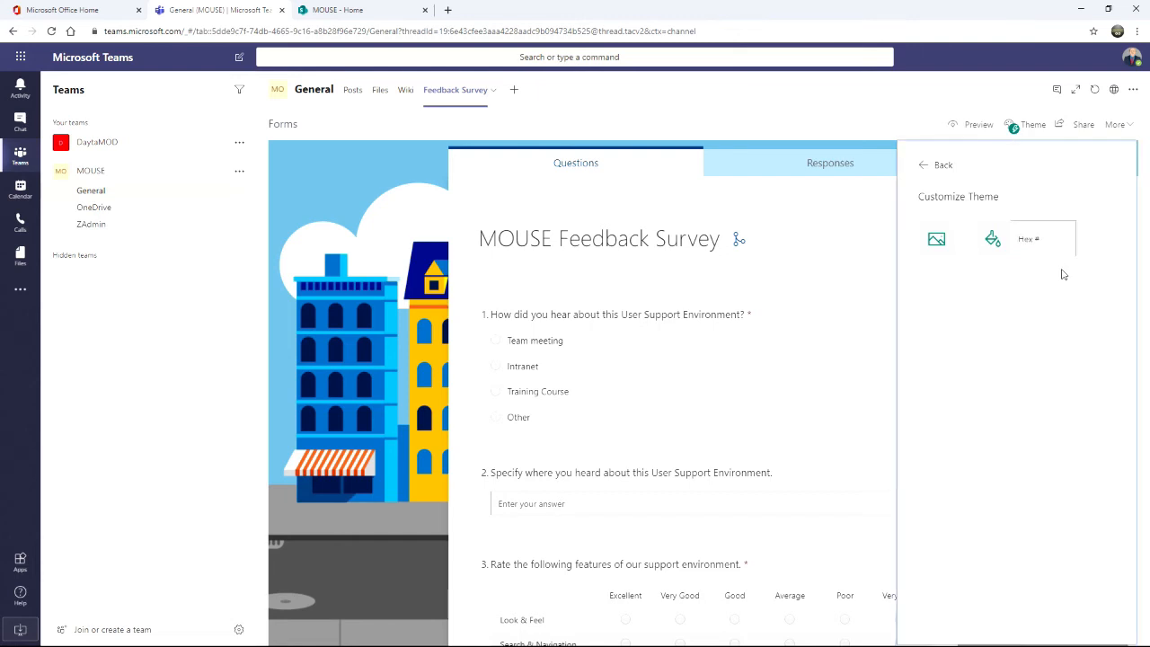
left_click(935, 241)
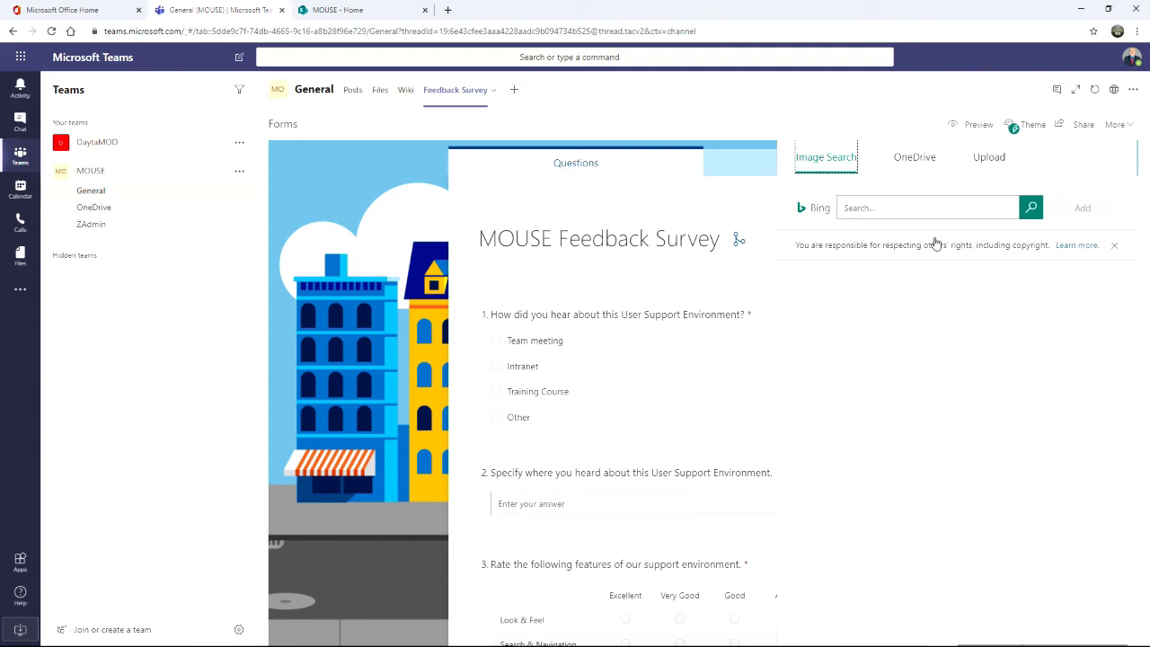
left_click(989, 159)
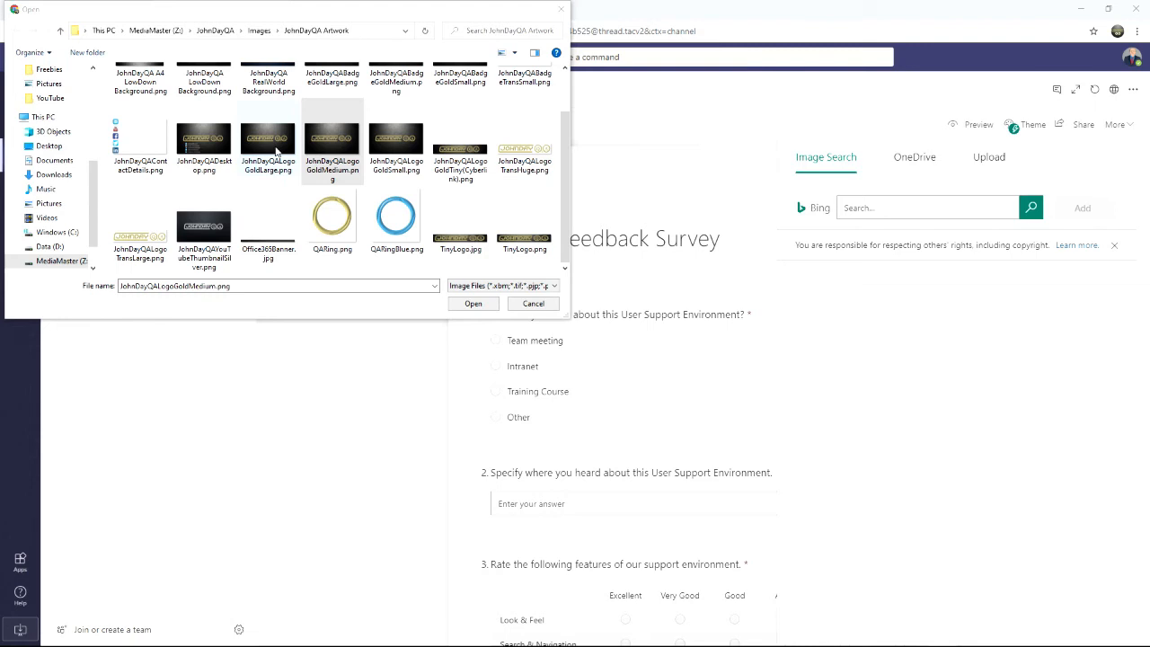
left_click(320, 152)
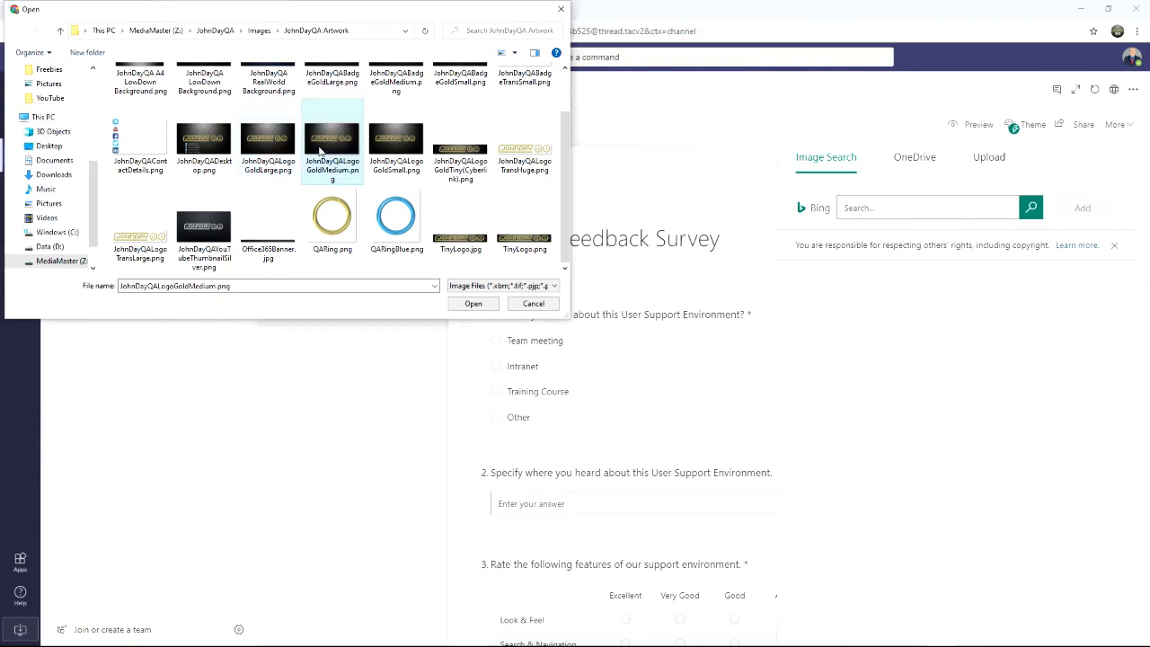
left_click(472, 303)
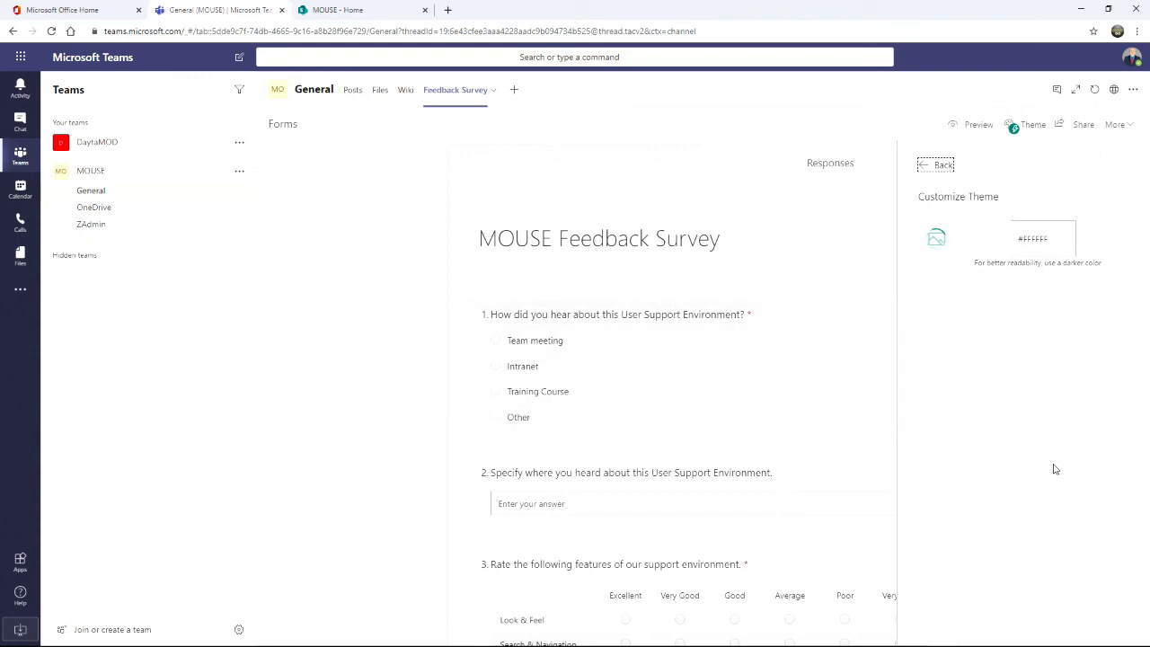
key("ctrl+2")
left_click_drag(957, 449, 1094, 474)
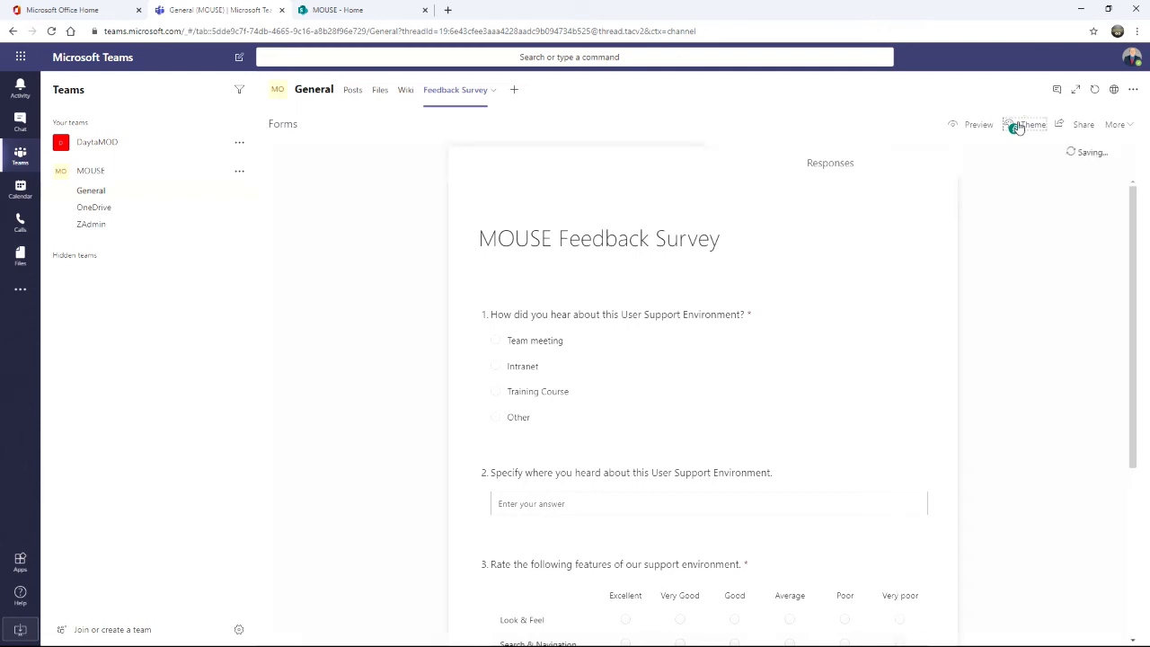
Set the custom theme's color to #B8AE6E and close the theme options.
left_click(1020, 127)
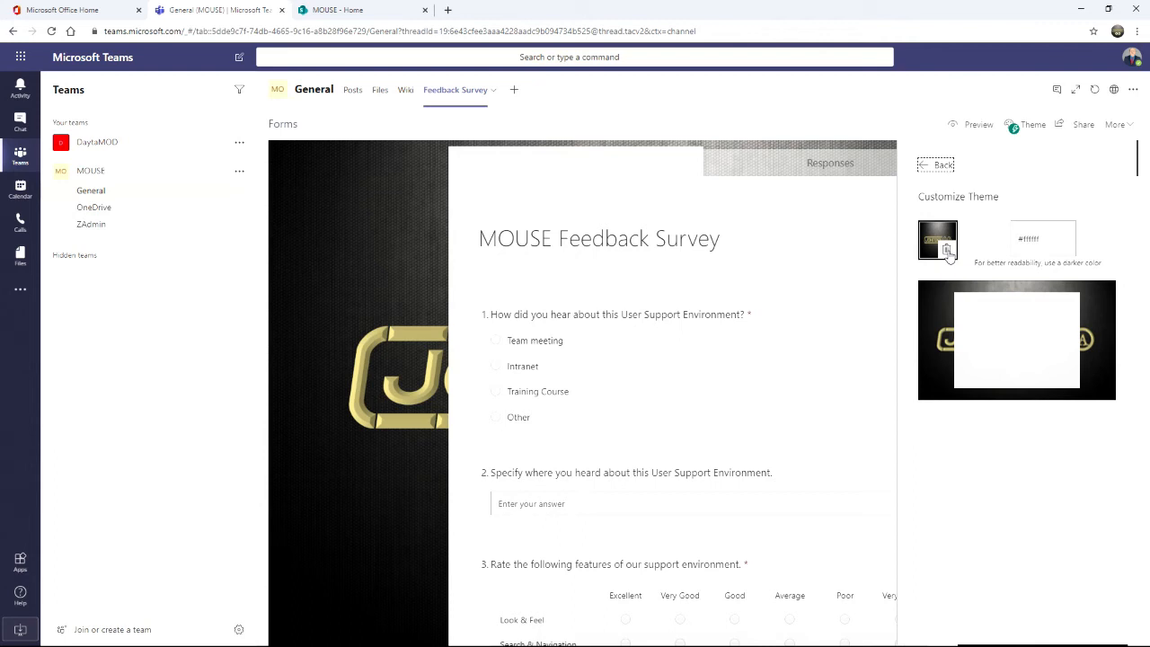
left_click(1026, 239)
left_click_drag(1047, 242, 1022, 240)
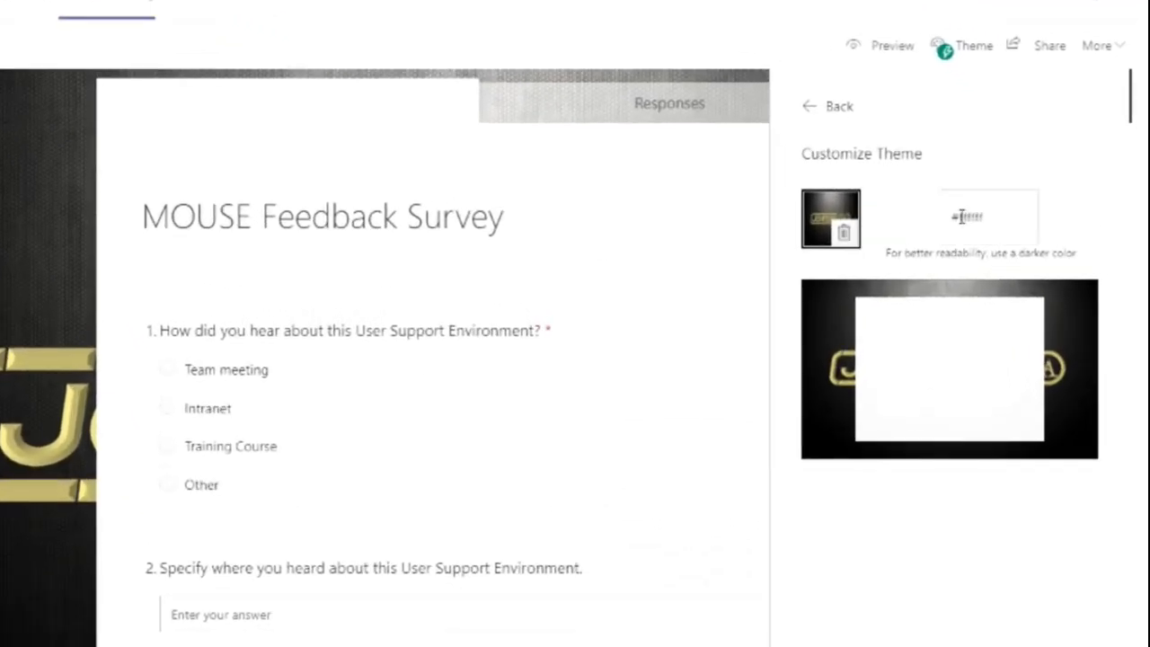
left_click_drag(992, 224, 1035, 227)
key("BackSpace")
type("88")
type("AE6E")
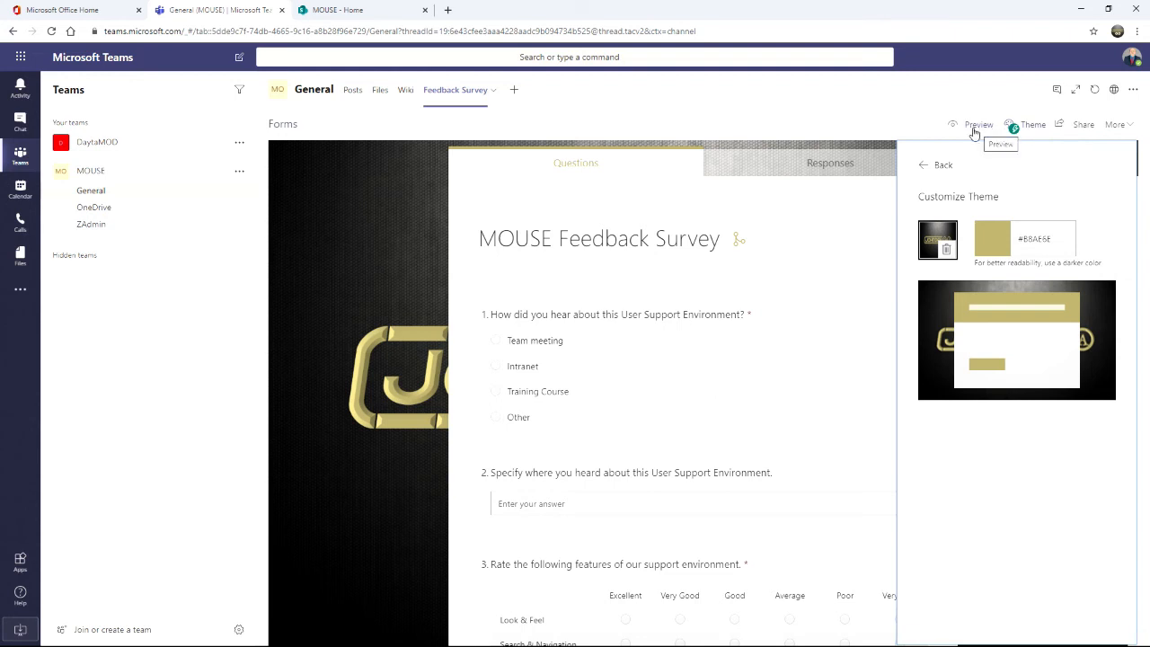
left_click(923, 165)
left_click(791, 267)
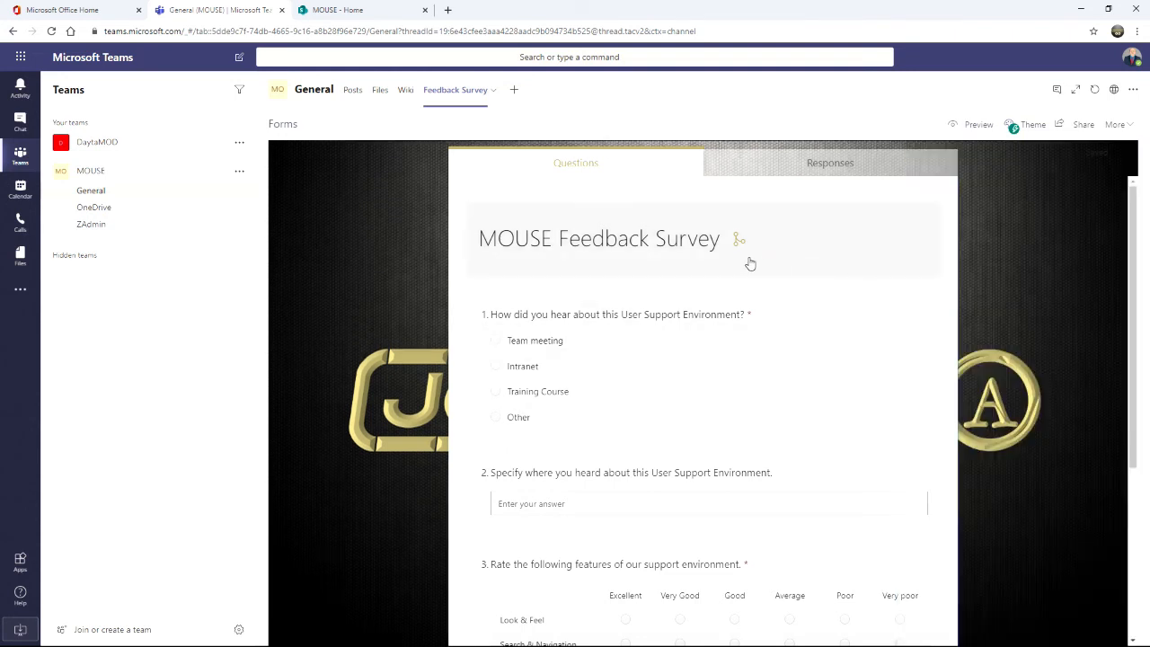
Upload JohnDayQABadgeTransSmall.png as the logo image beside the form title.
left_click(669, 251)
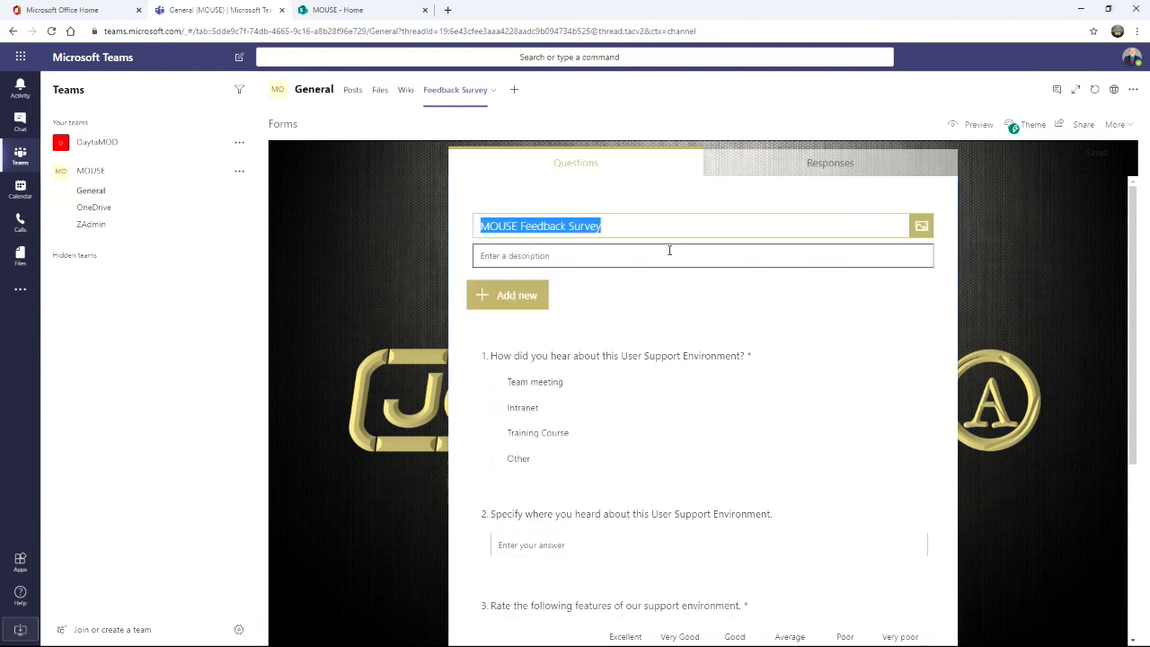
left_click(920, 226)
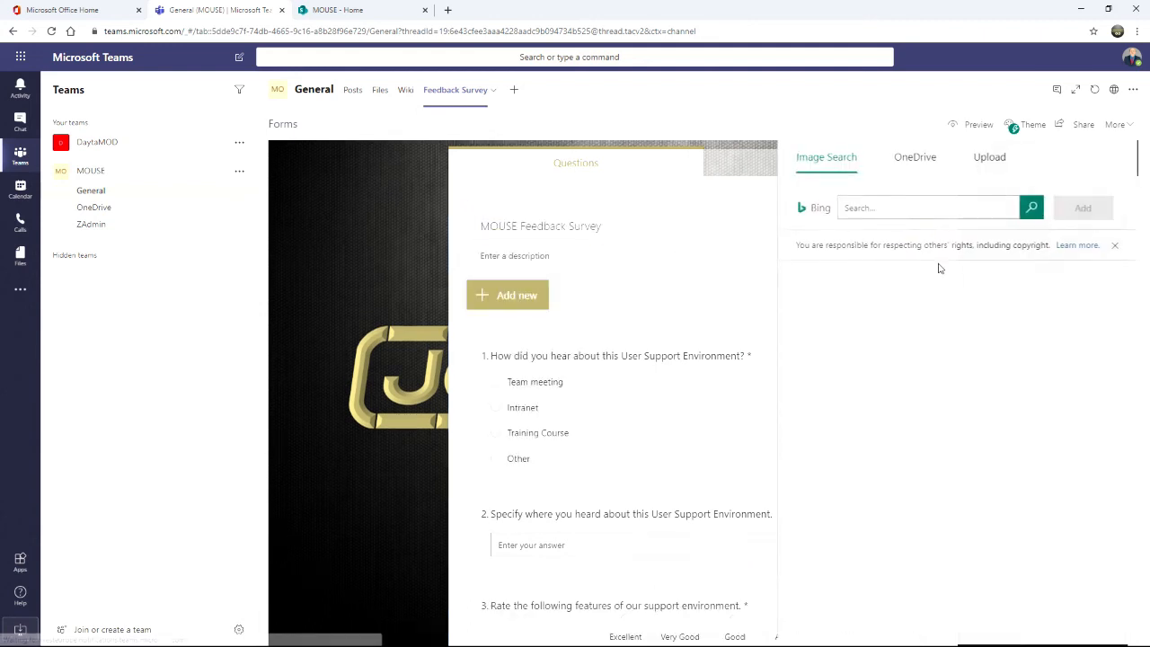
left_click(989, 159)
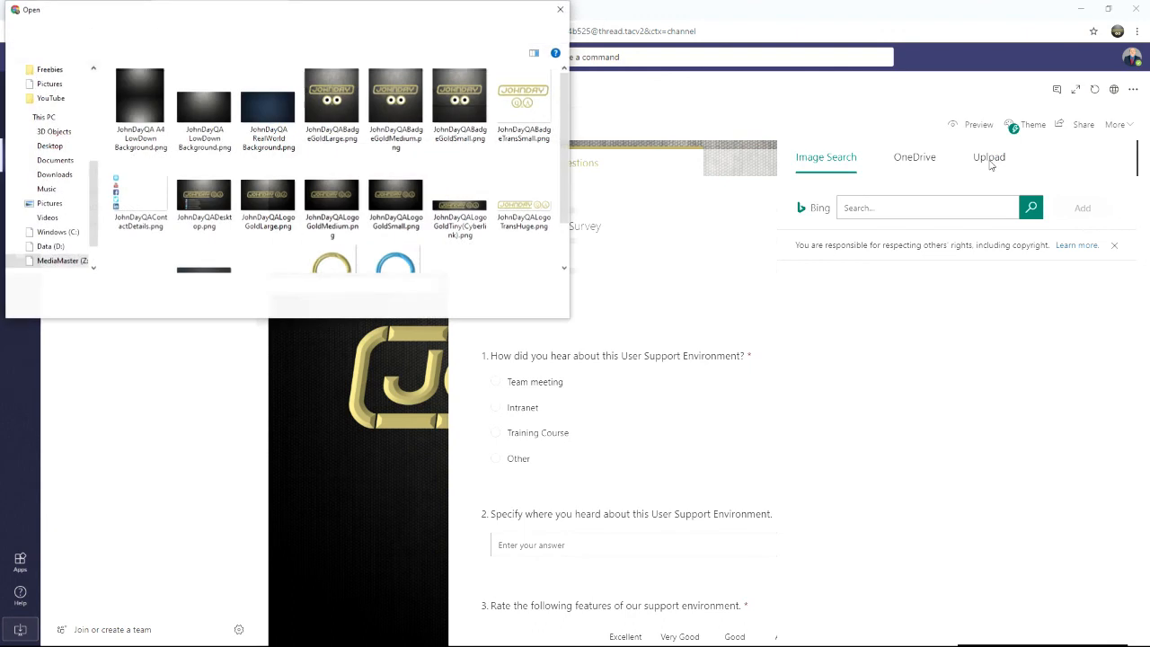
left_click(459, 101)
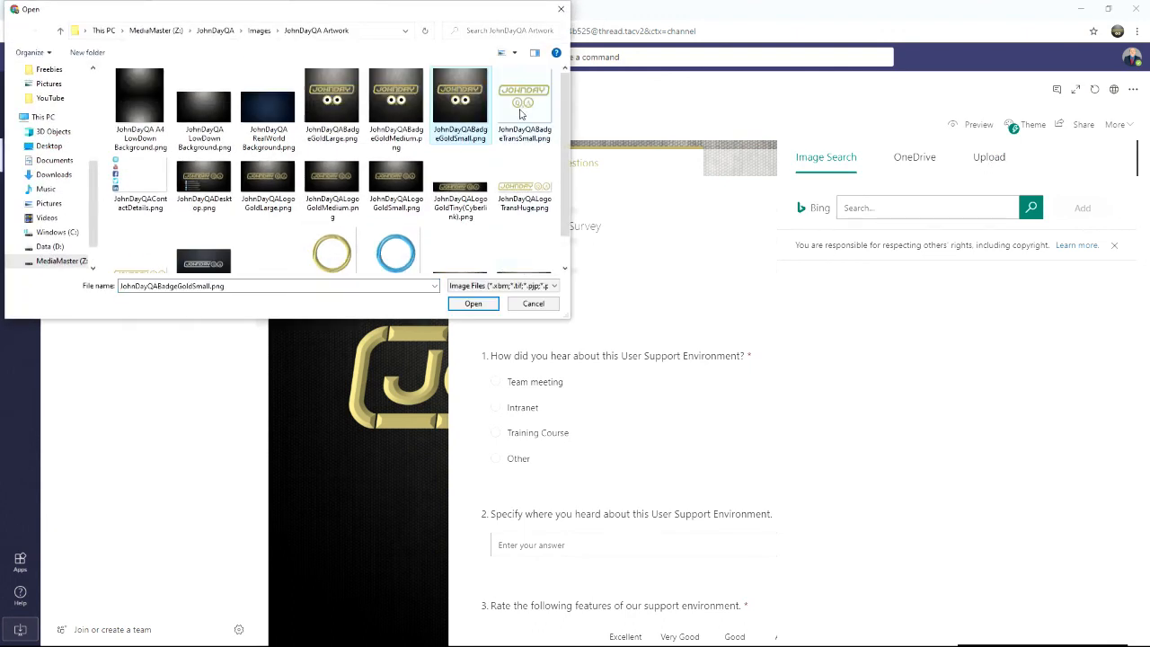
double_click(519, 114)
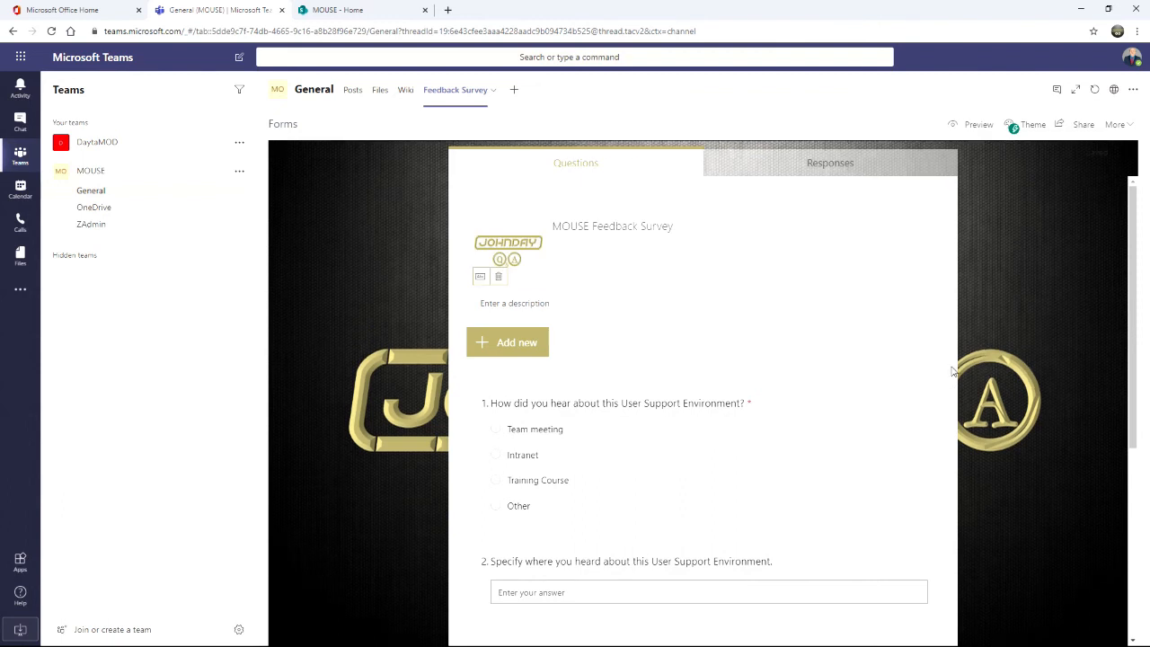
Enter the form description "Please let us know what you think of our Suppor environment and how we can improve it.".
left_click(623, 256)
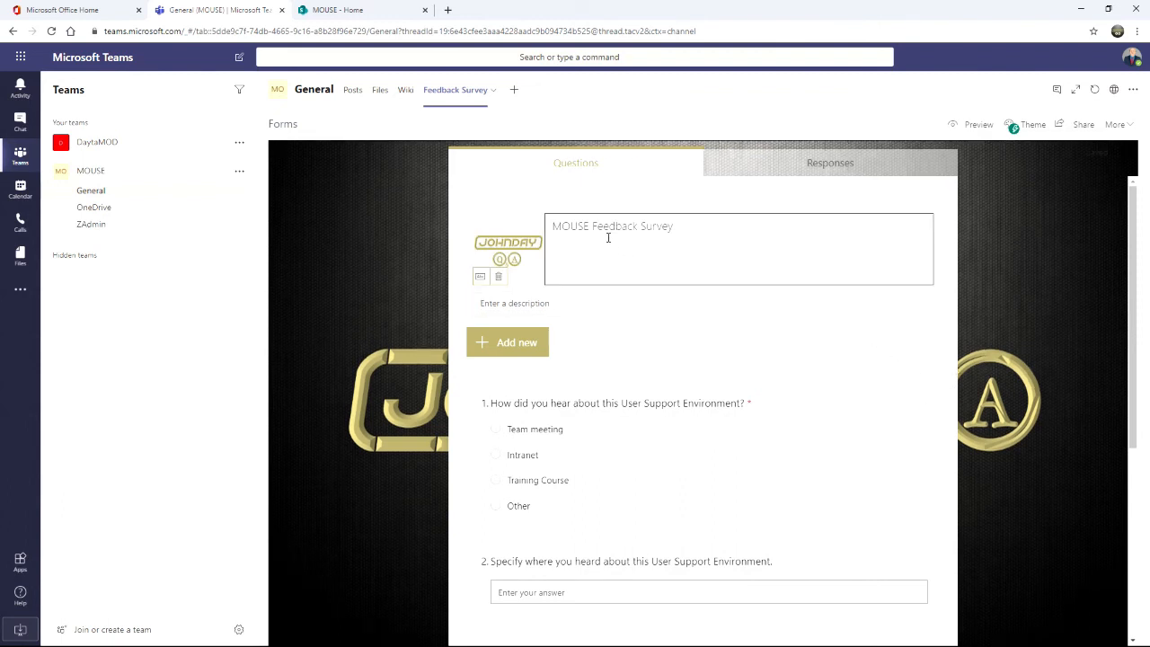
triple_click(608, 238)
left_click(629, 296)
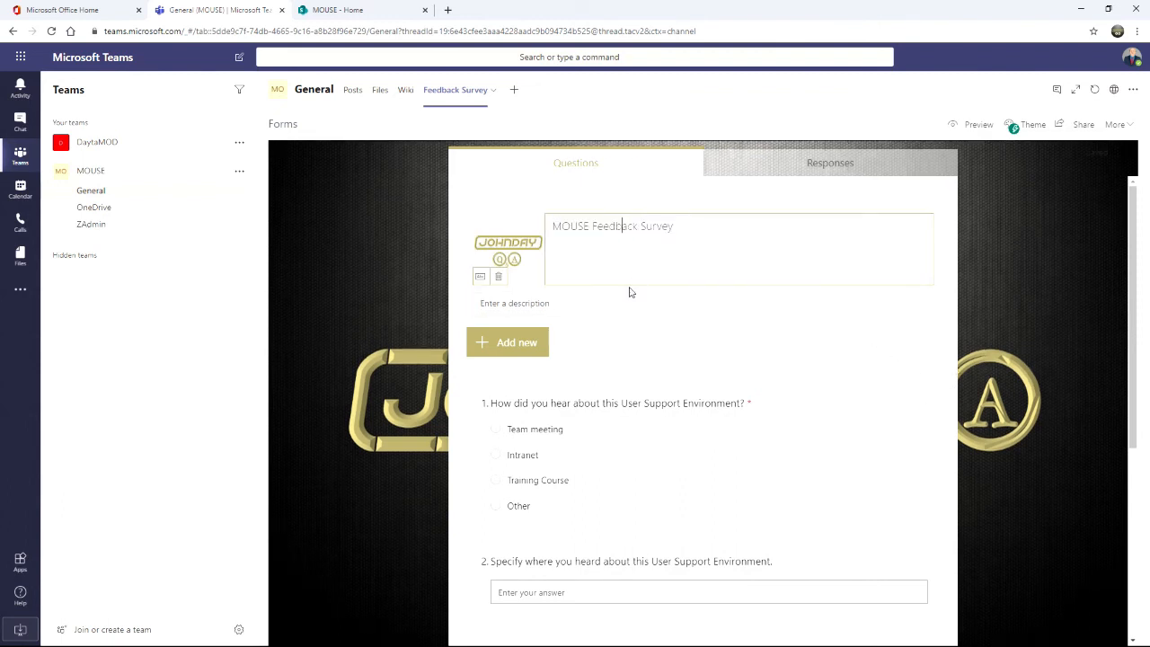
left_click(610, 311)
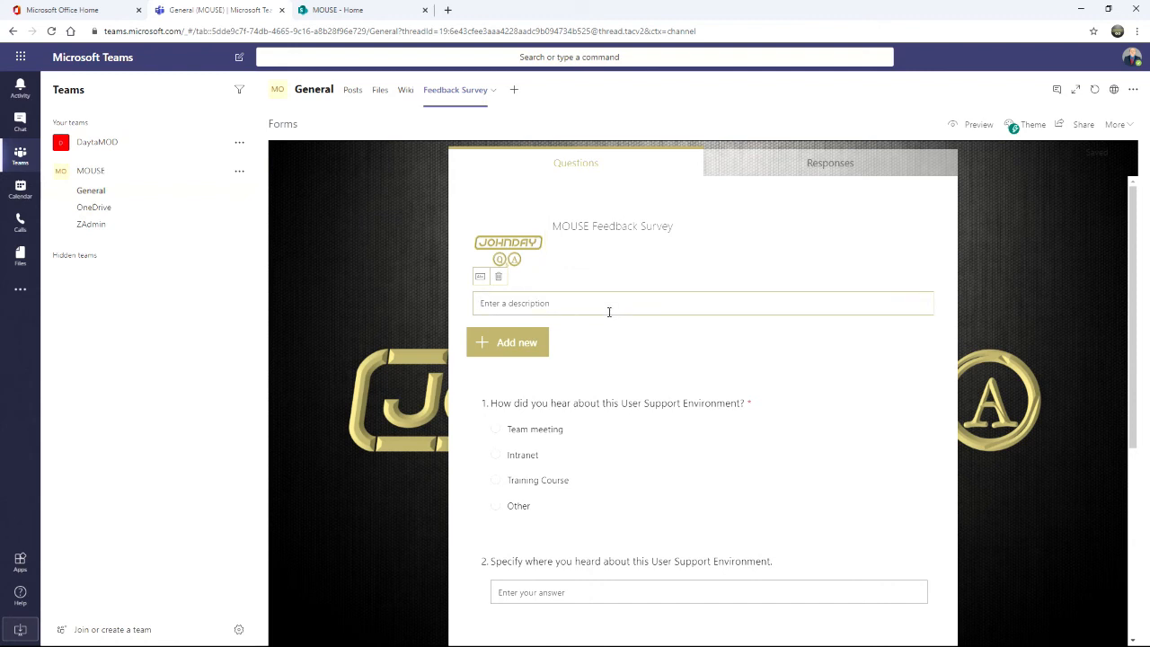
type("Please le")
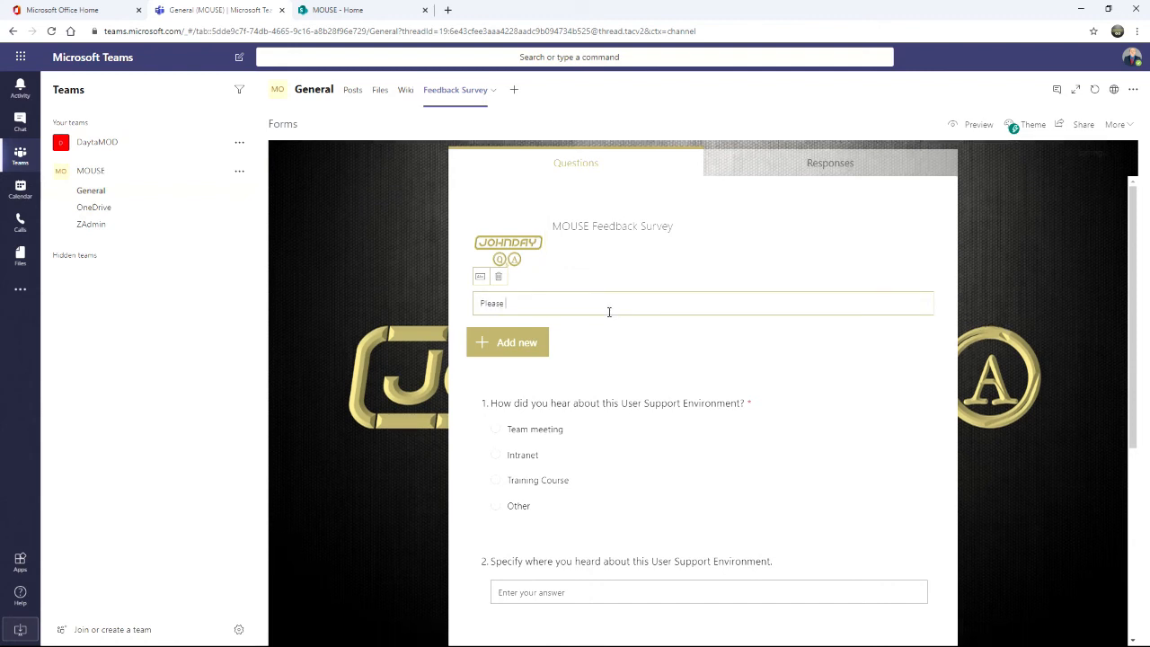
type("t us know what you think of our Suppor environment and how we can impro")
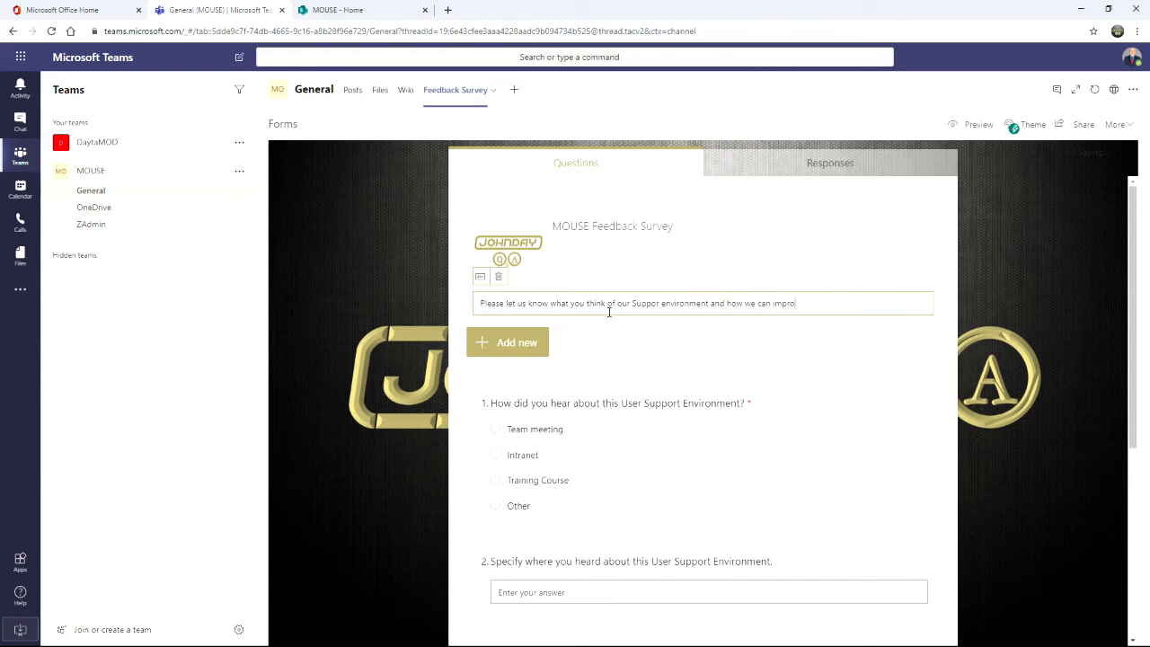
type("ve it.")
left_click(615, 348)
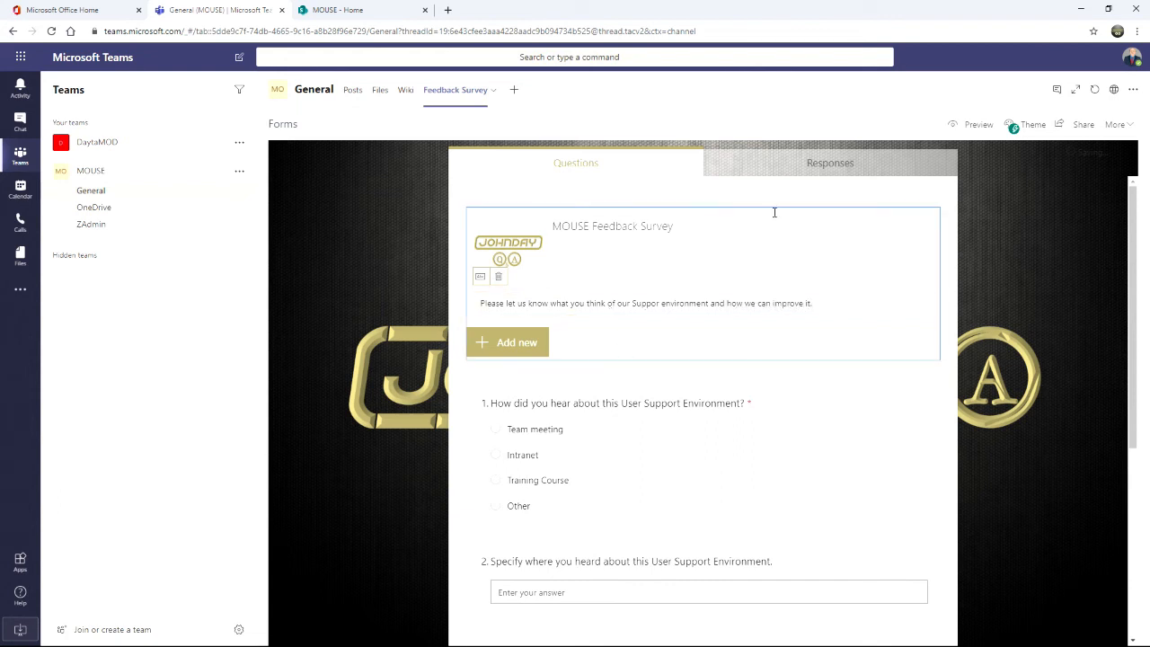
Preview the themed survey with its logo and description, and return to the question editor.
left_click(973, 124)
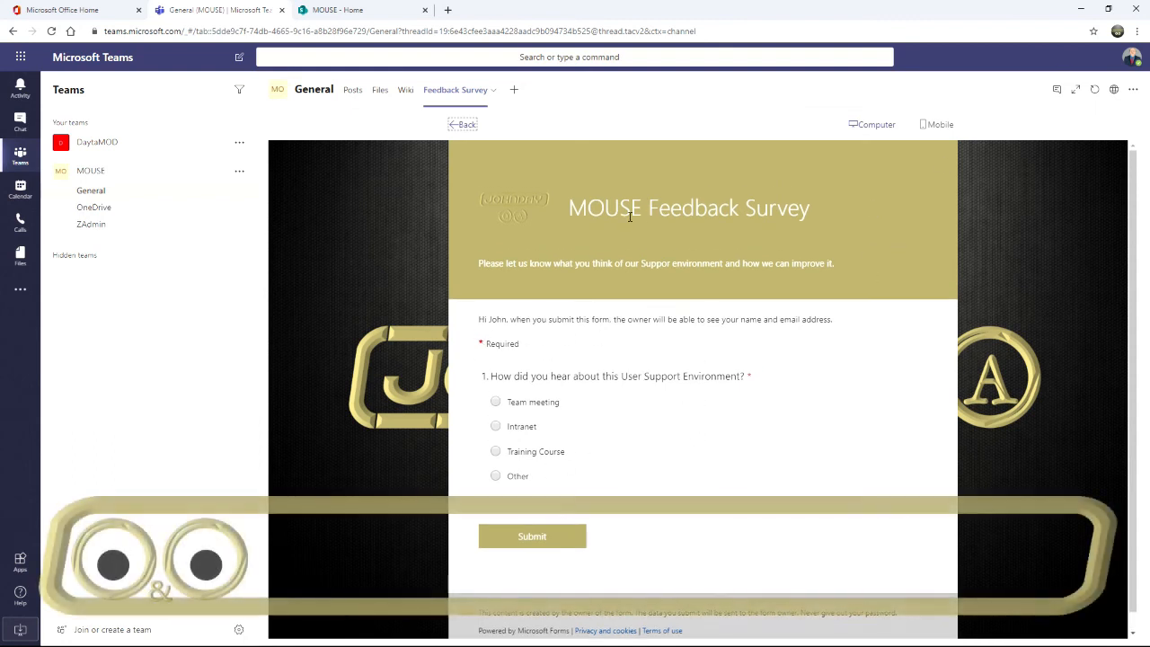
left_click(459, 126)
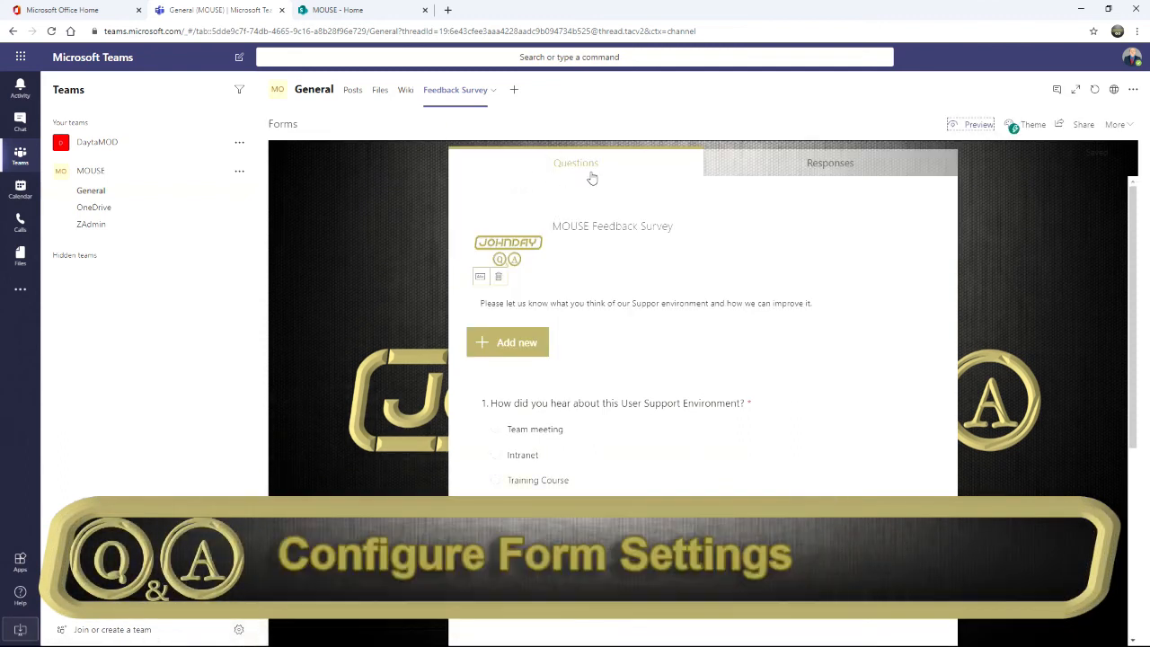
left_click(363, 10)
left_click(270, 11)
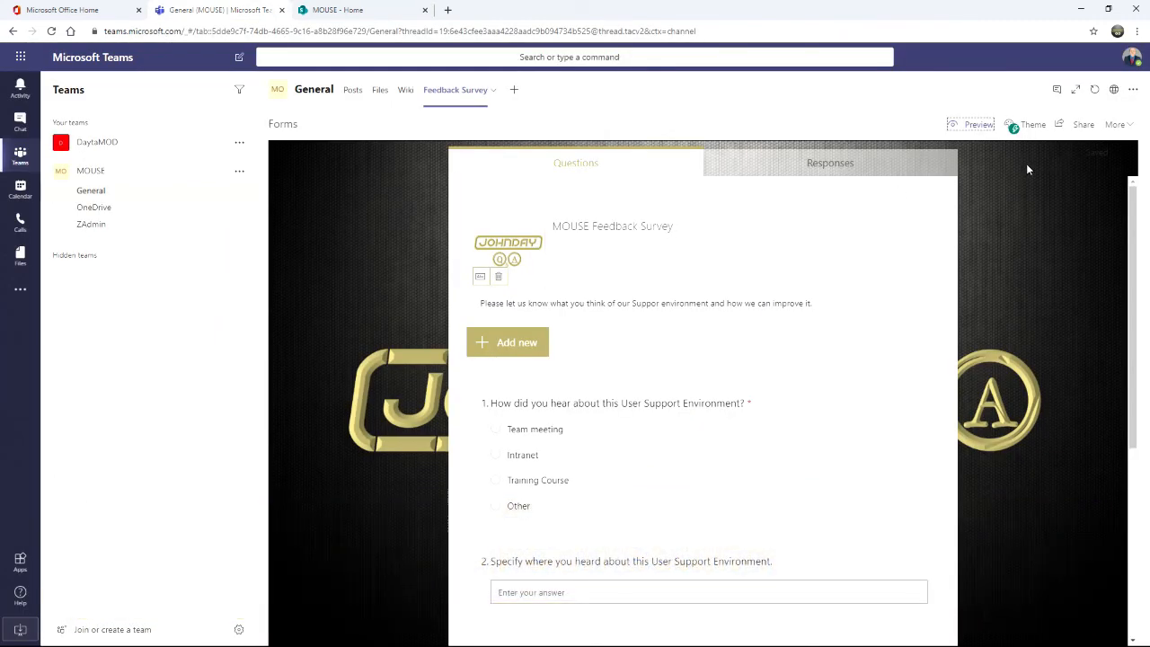
Open the form settings, try allowing anyone with the link to respond, and restore the restriction to people in the organization.
left_click(1130, 127)
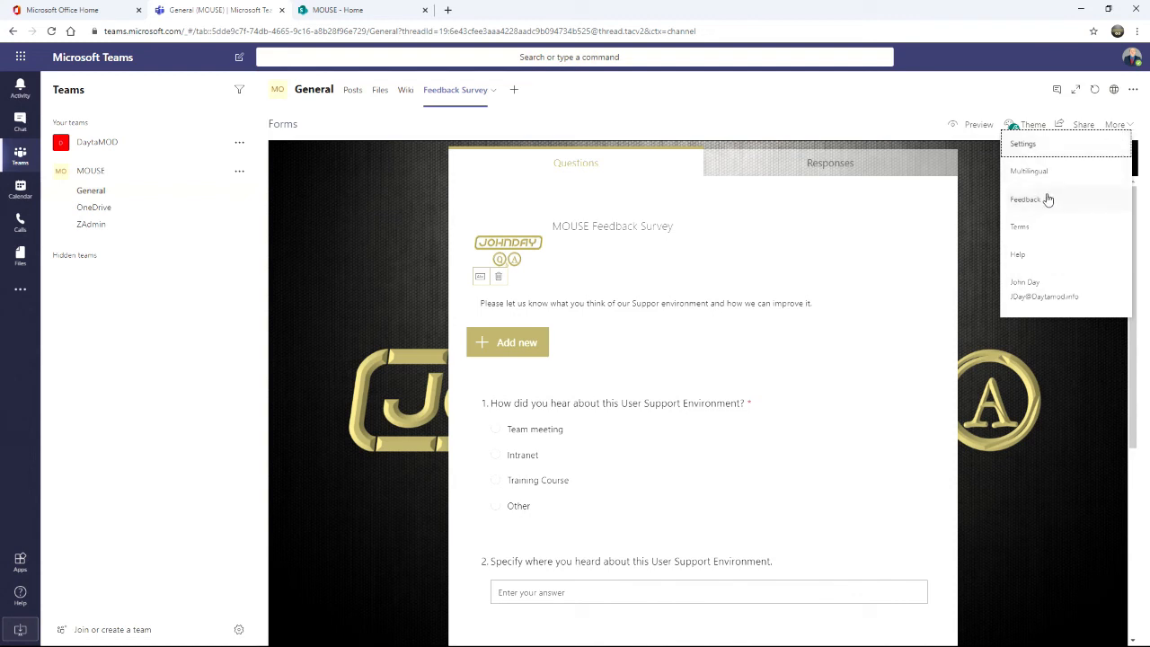
left_click(1024, 145)
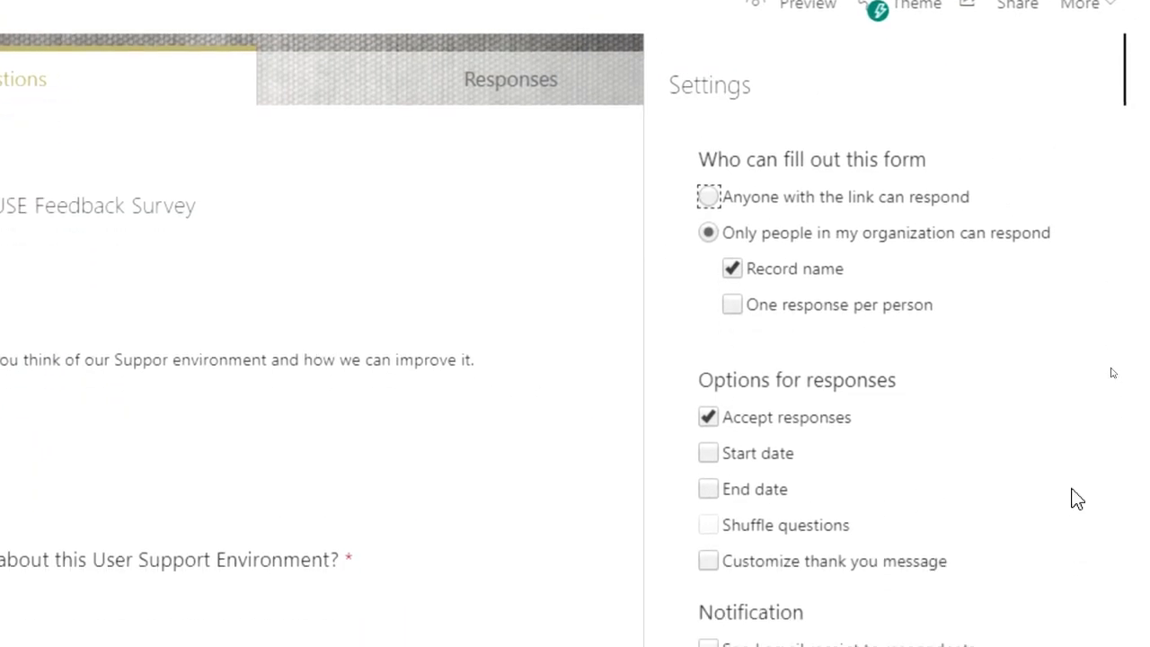
left_click(704, 199)
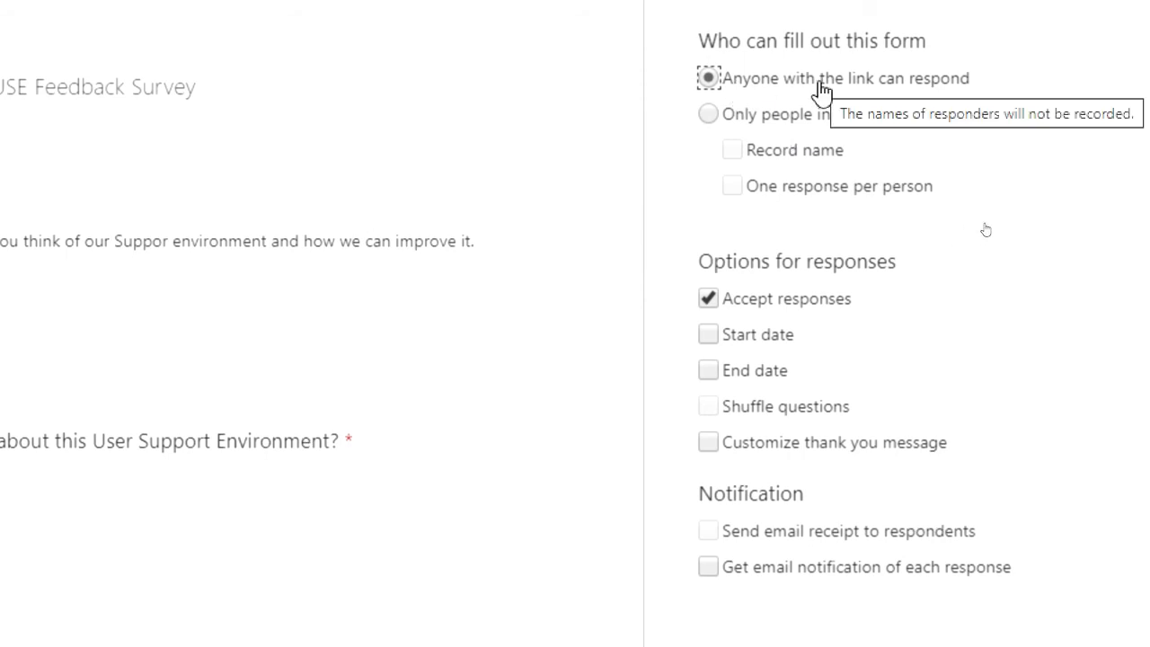
left_click(708, 114)
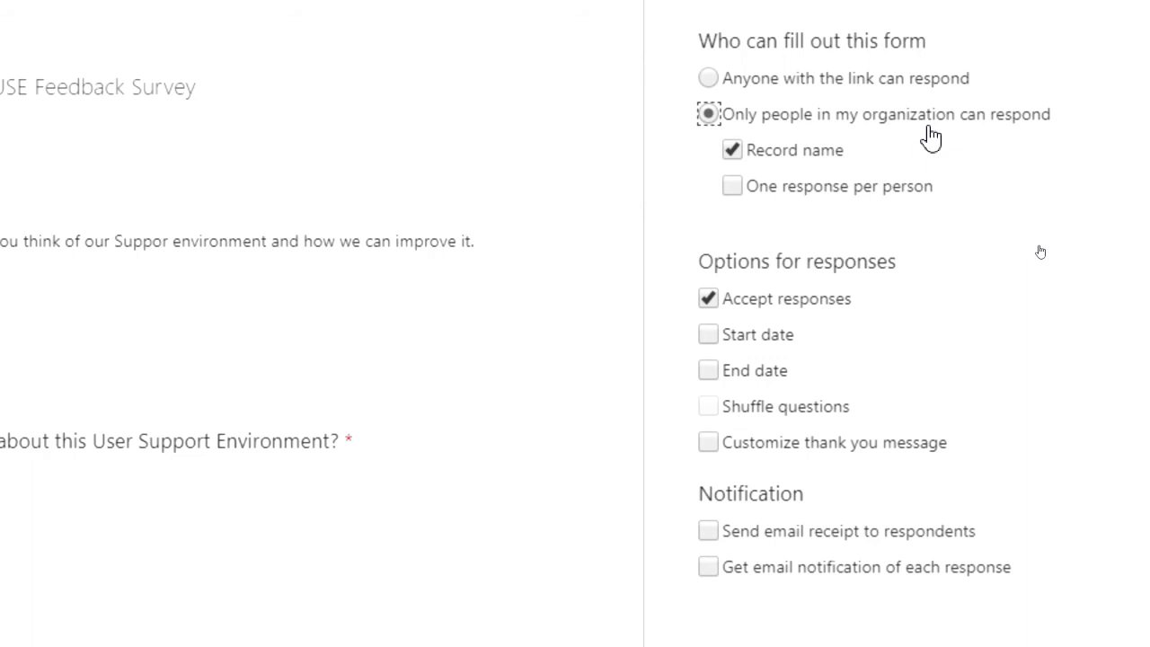
Turn off recording respondents' names and try the one response per person option, leaving that limit off.
left_click(735, 149)
left_click(735, 187)
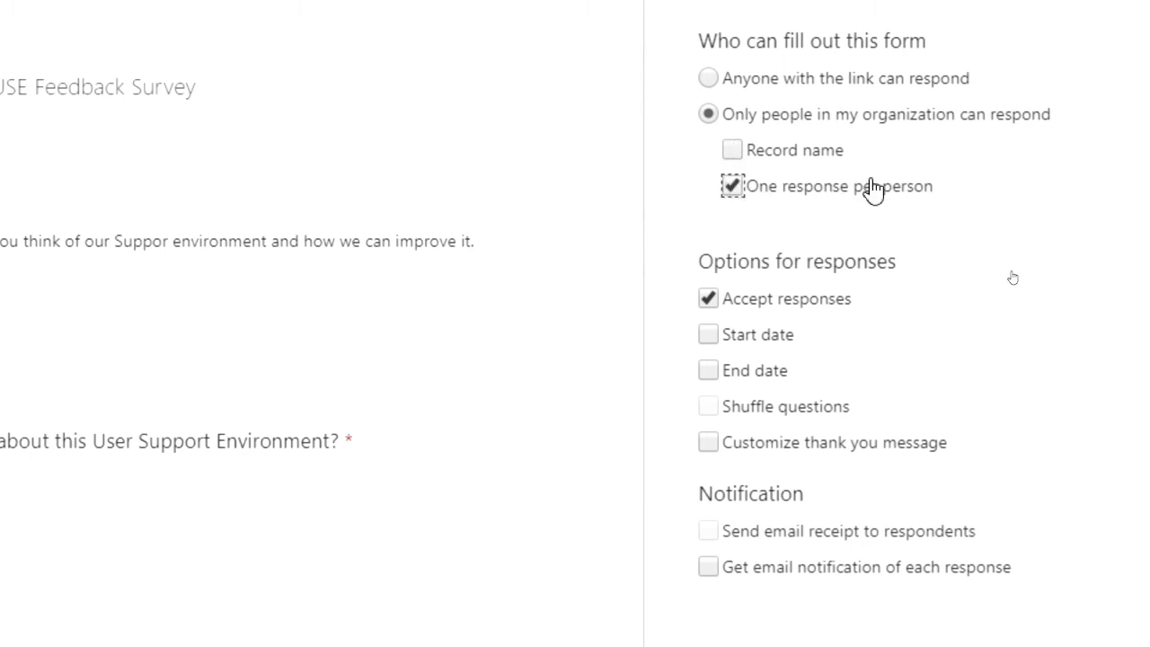
left_click(732, 187)
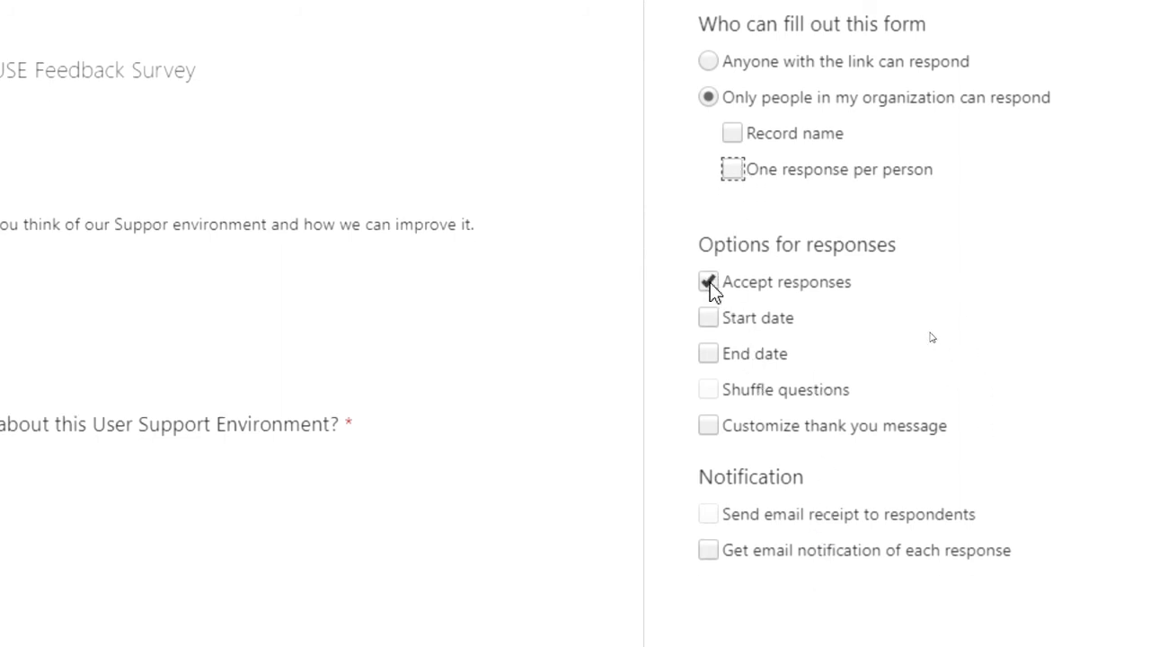
Turn off accepting responses to inspect the message to recipients field, and turn accepting responses back on.
left_click(706, 283)
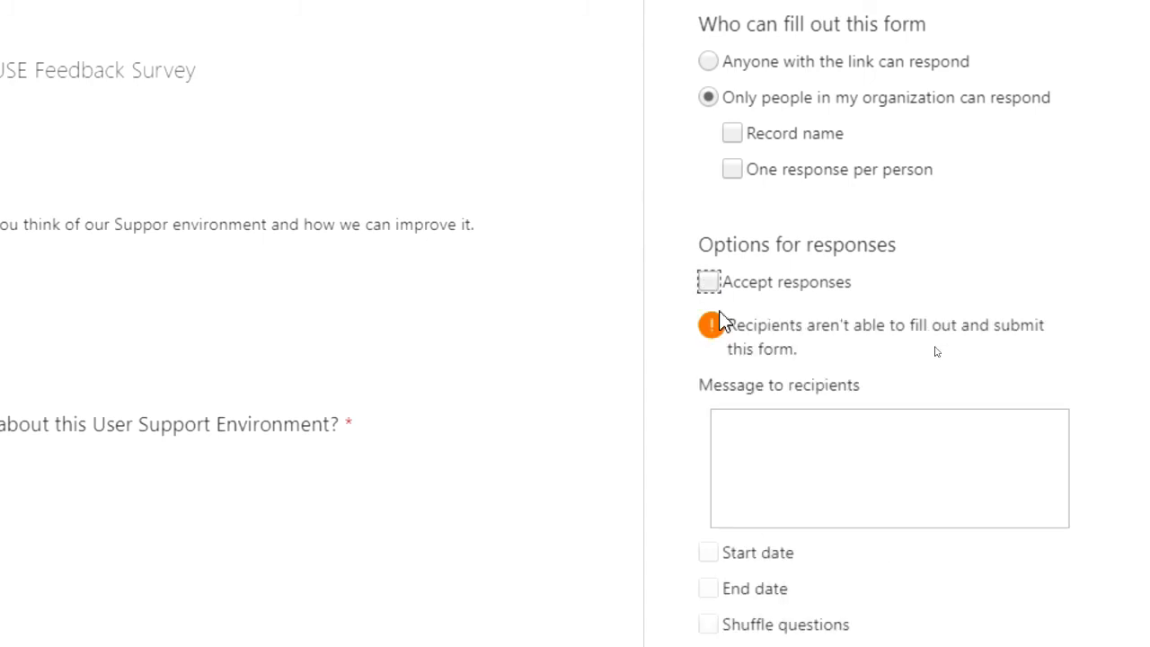
left_click(755, 449)
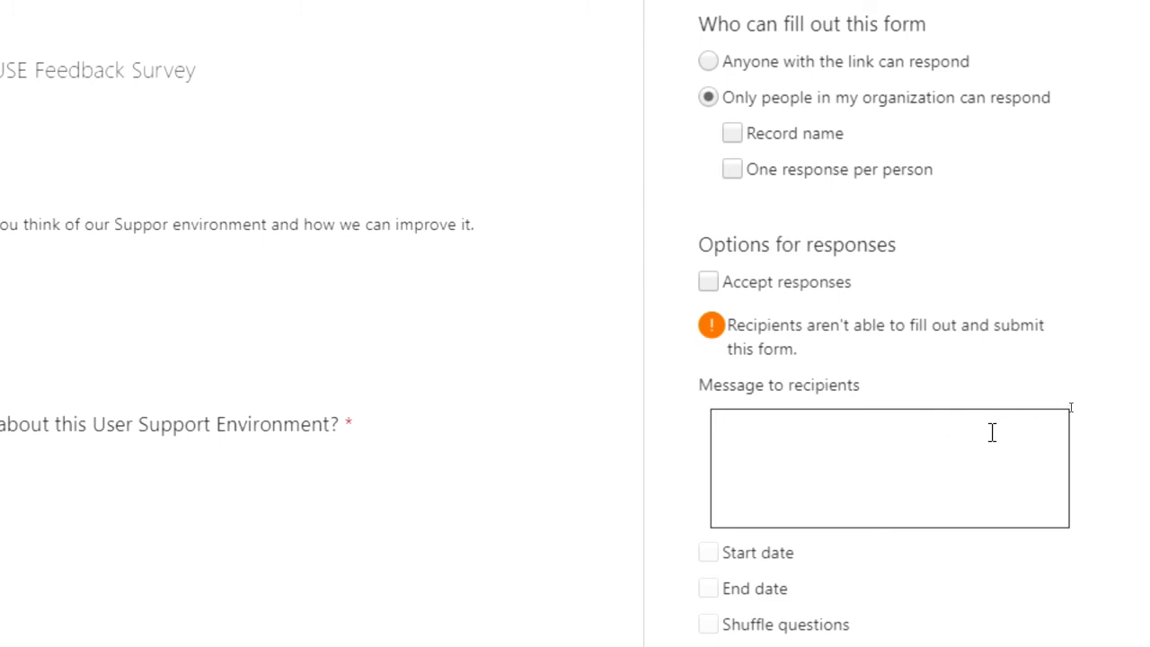
left_click(708, 282)
Enable a start date for the form and set it to 4/27/2020.
left_click(708, 319)
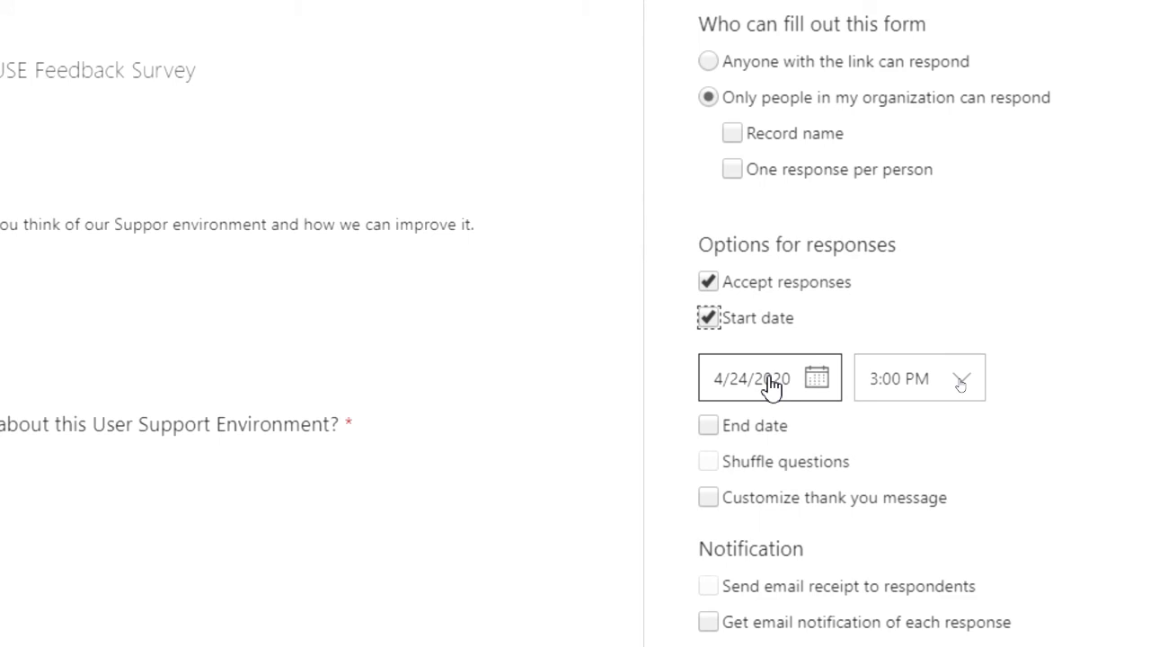
left_click(816, 383)
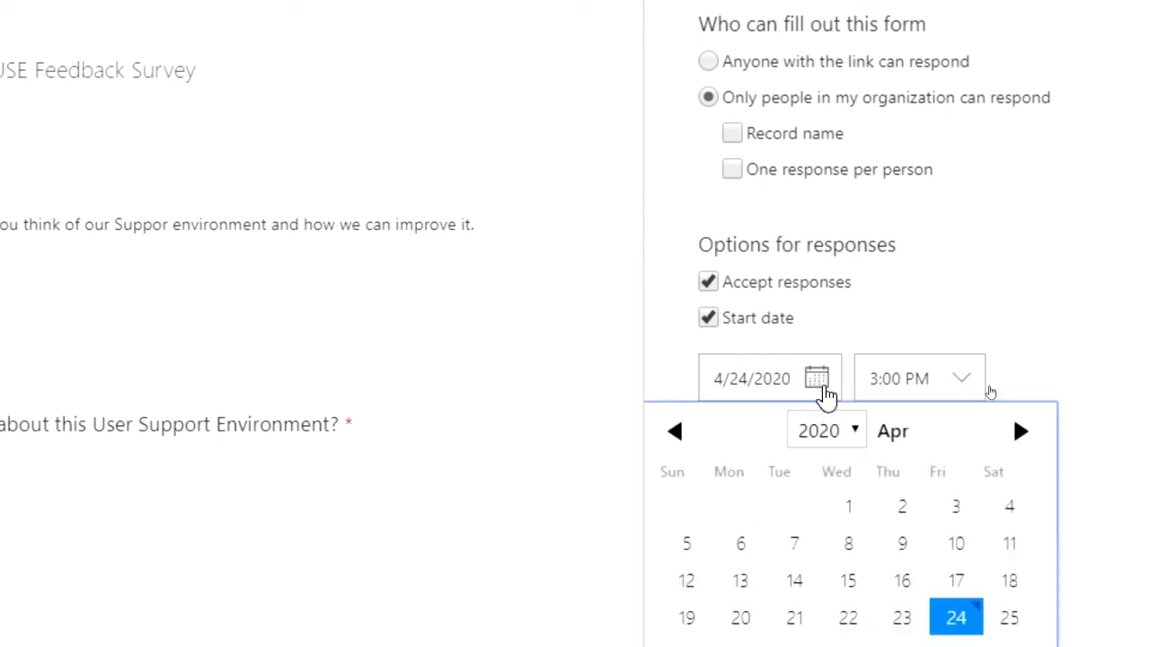
scroll(858, 460, "down", 2)
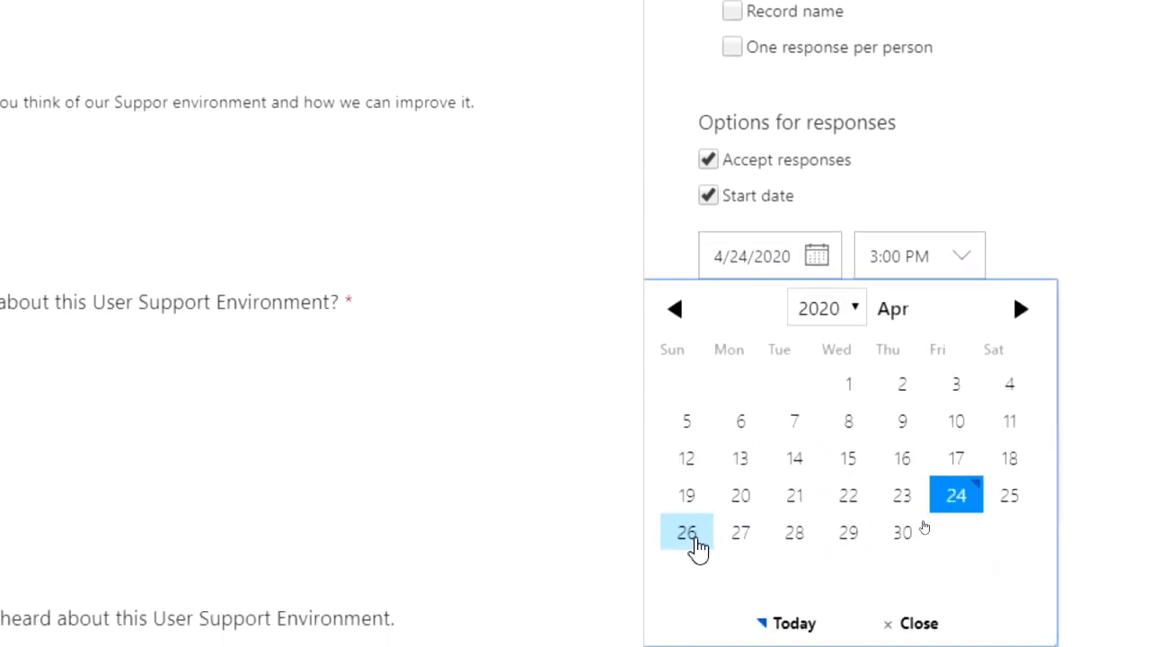
left_click(740, 537)
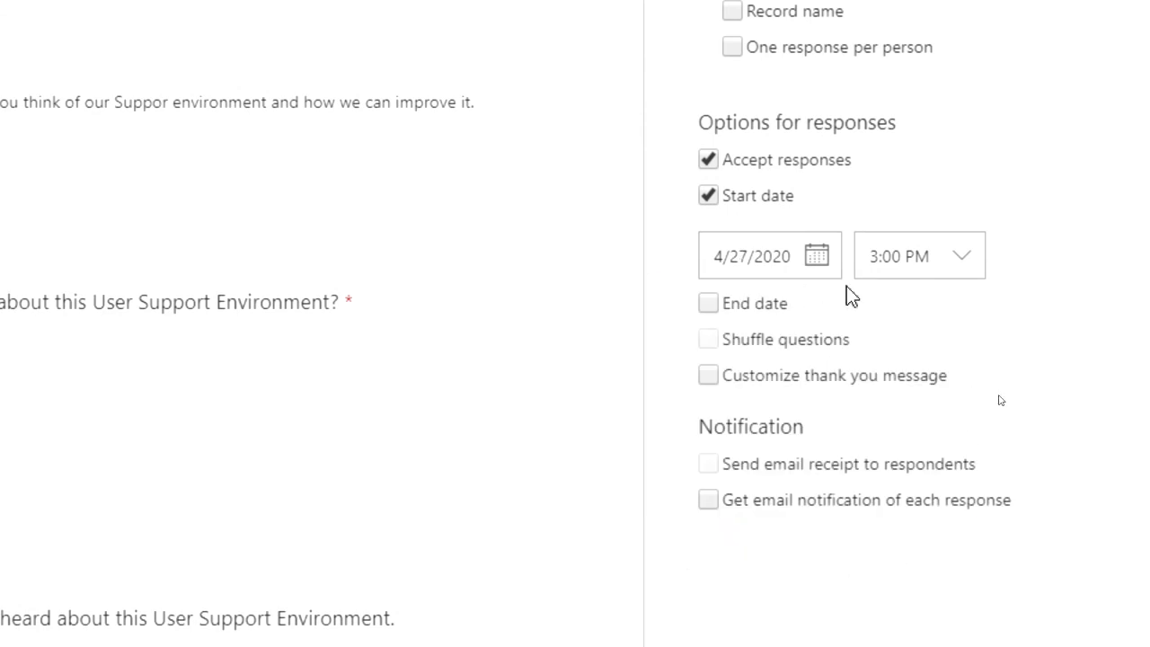
Enable an end date for the form and set it to 6/30/2020 at 5:00 PM.
left_click(711, 303)
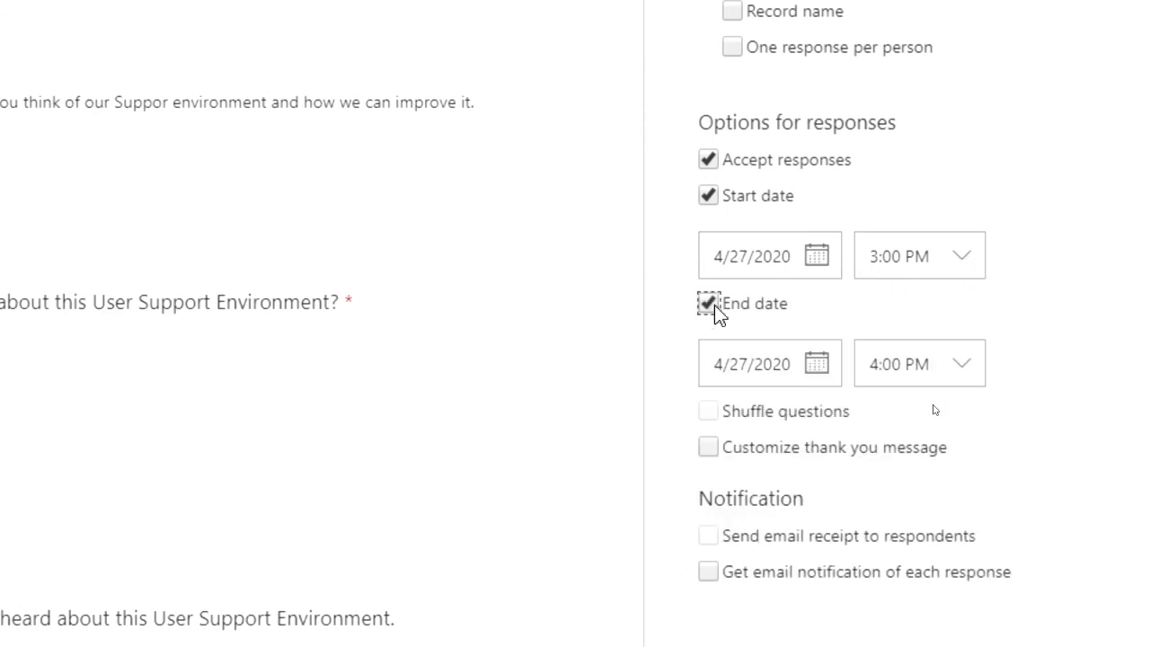
left_click(814, 372)
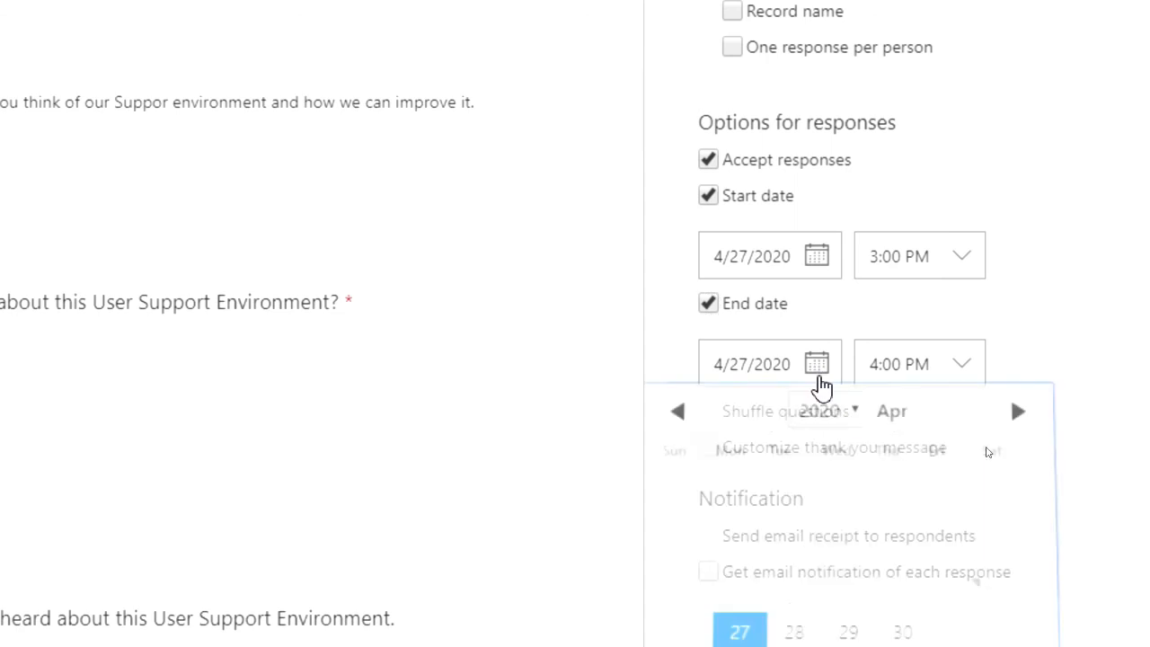
left_click(1021, 388)
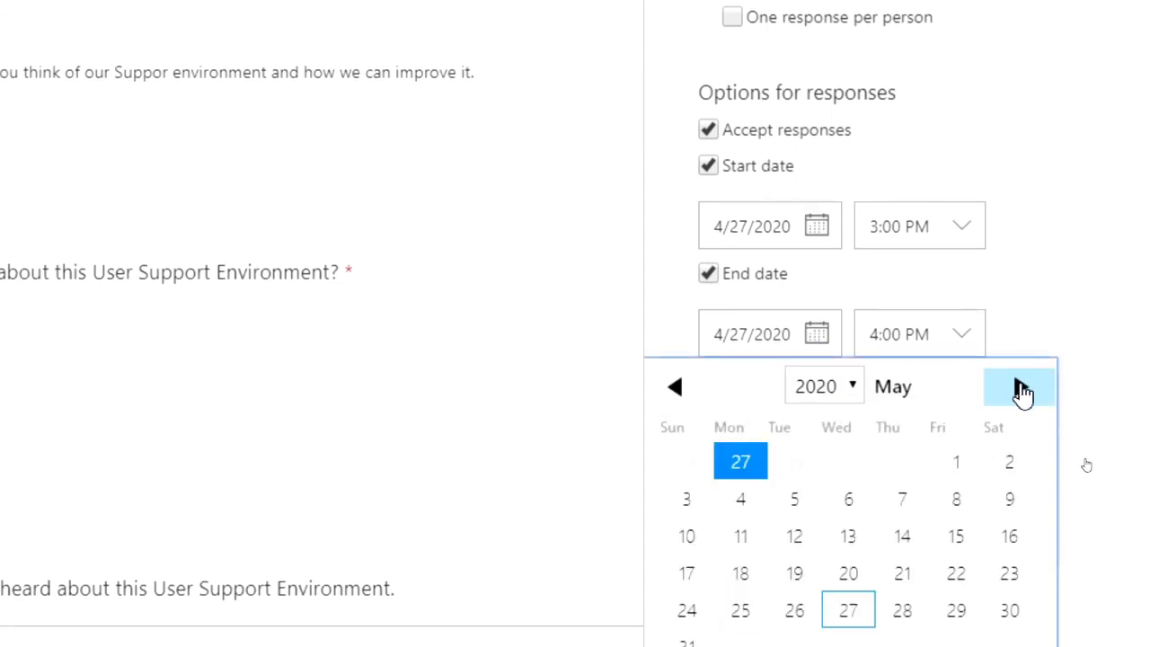
left_click(1021, 388)
scroll(898, 548, "down", 1)
left_click(790, 563)
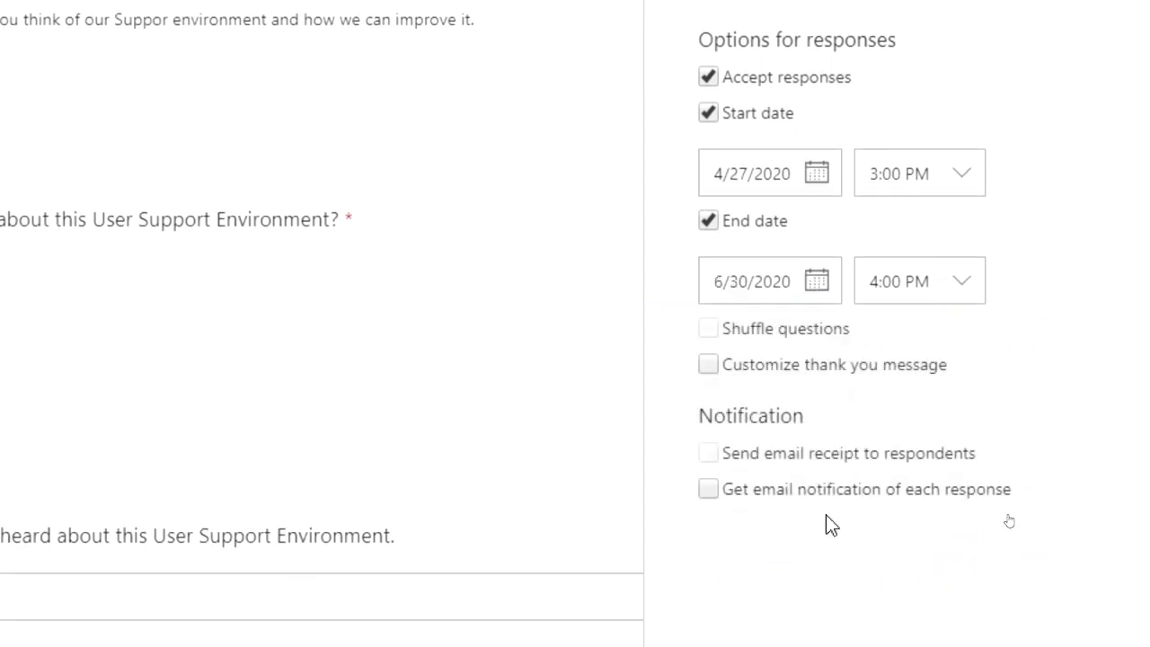
left_click(975, 293)
scroll(1011, 560, "down", 3)
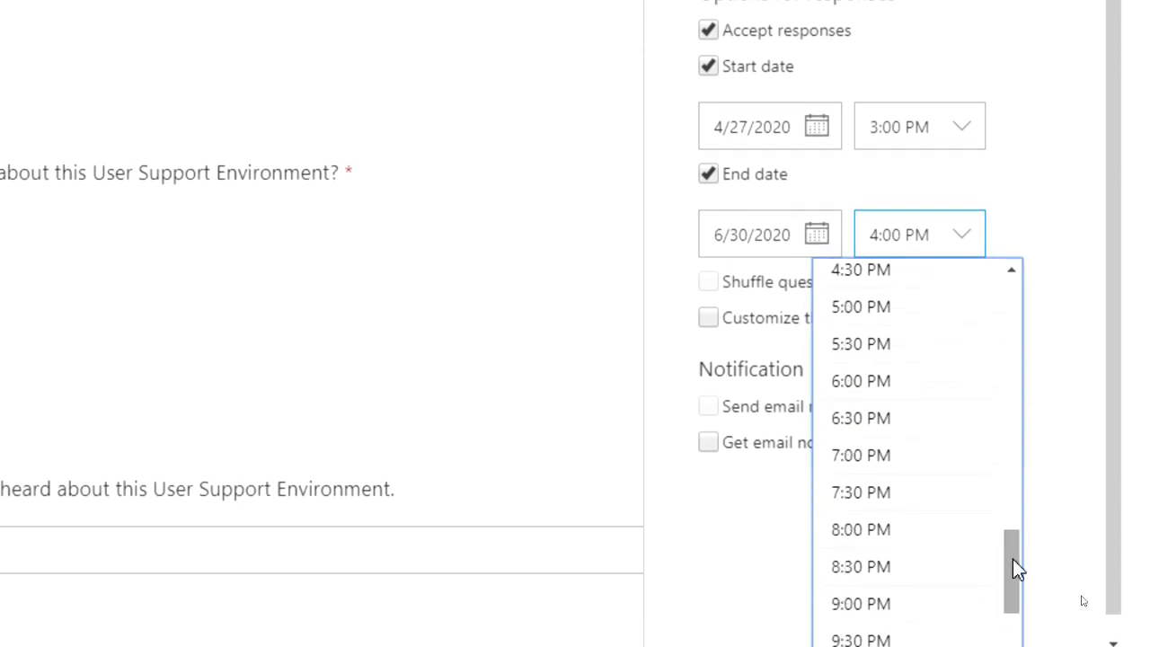
left_click(871, 316)
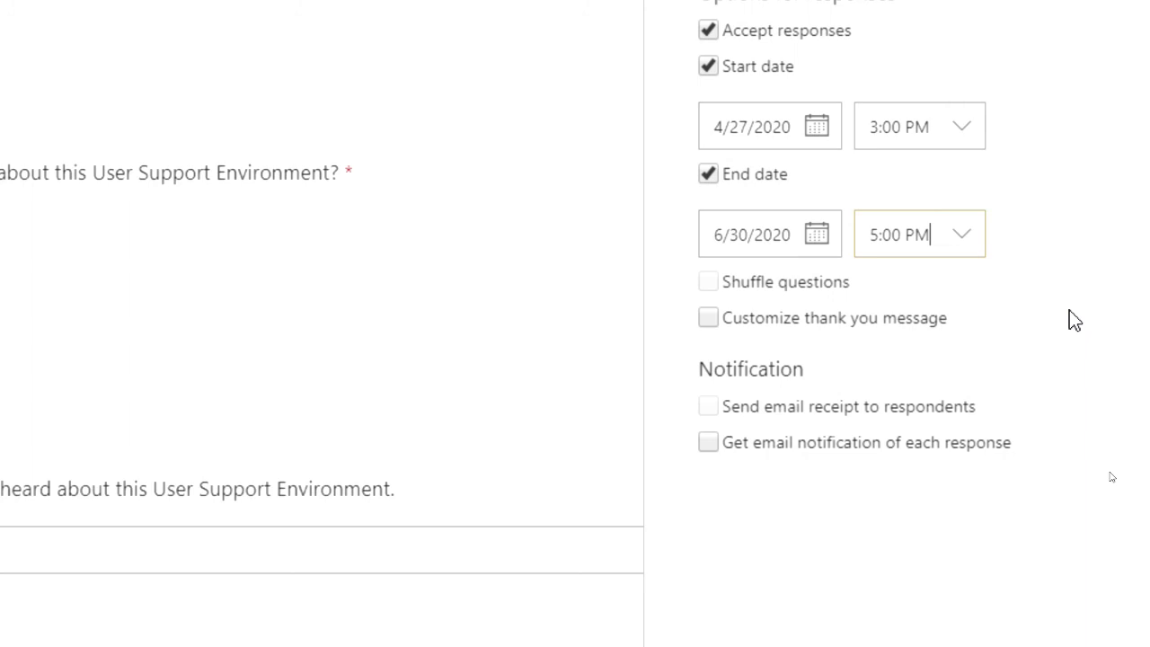
Customize the thank you message to "Your response was submitted. Any suggestion ad comments will be looked into by the MOUSE Support team.".
scroll(1038, 179, "up", 2)
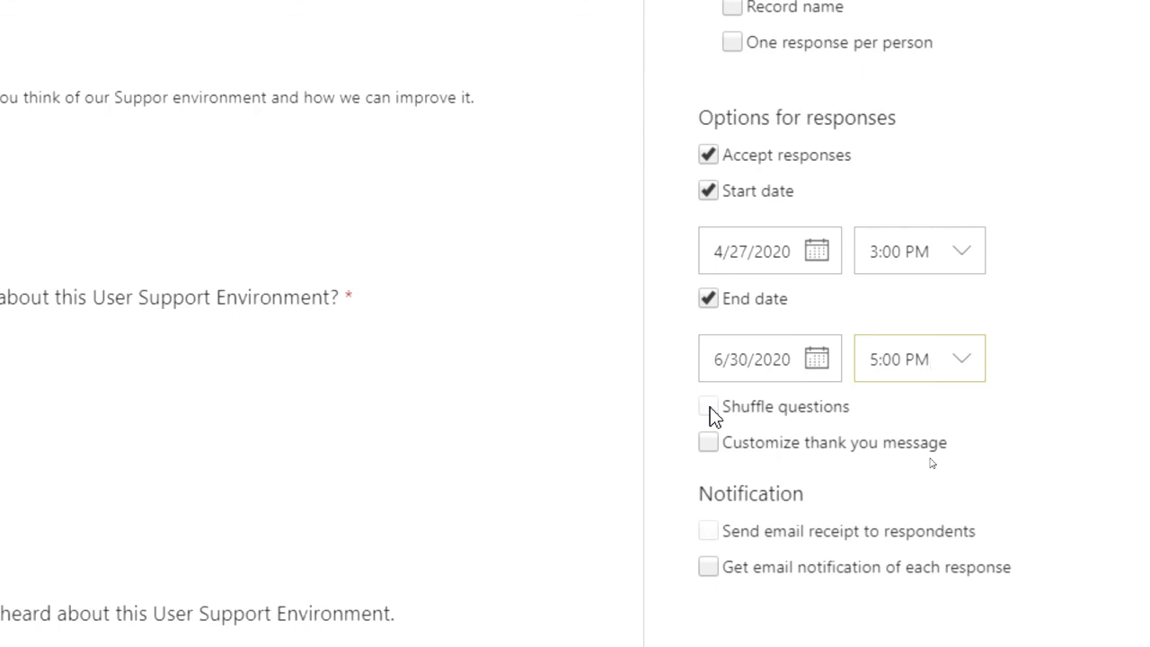
left_click(707, 443)
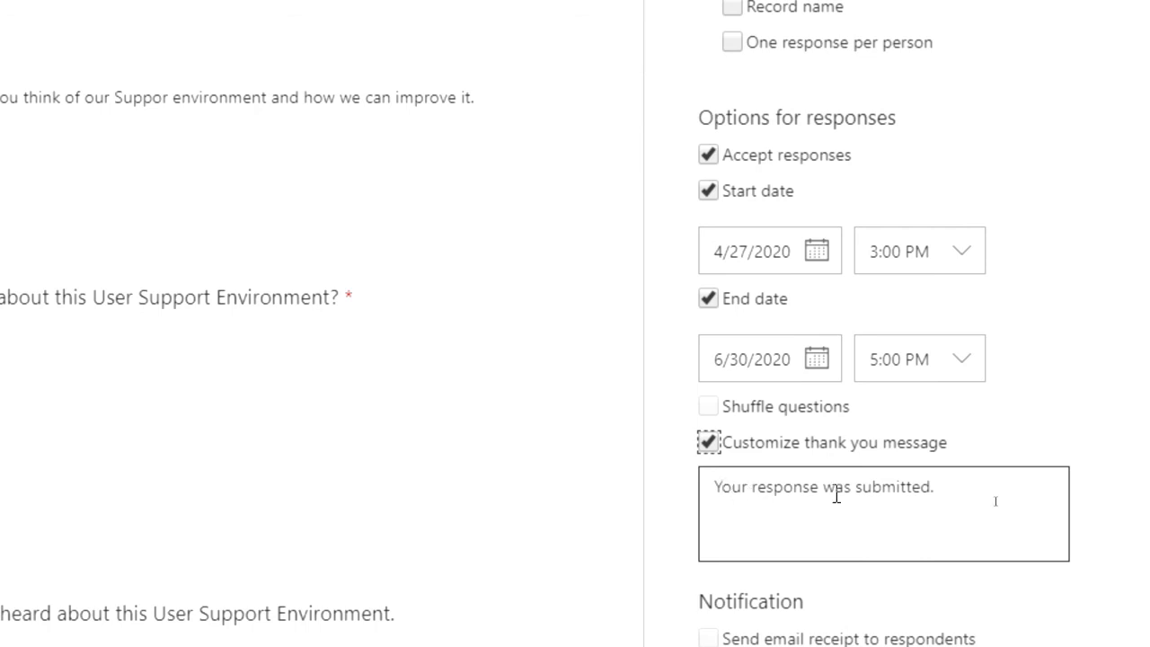
triple_click(963, 487)
left_click(964, 488)
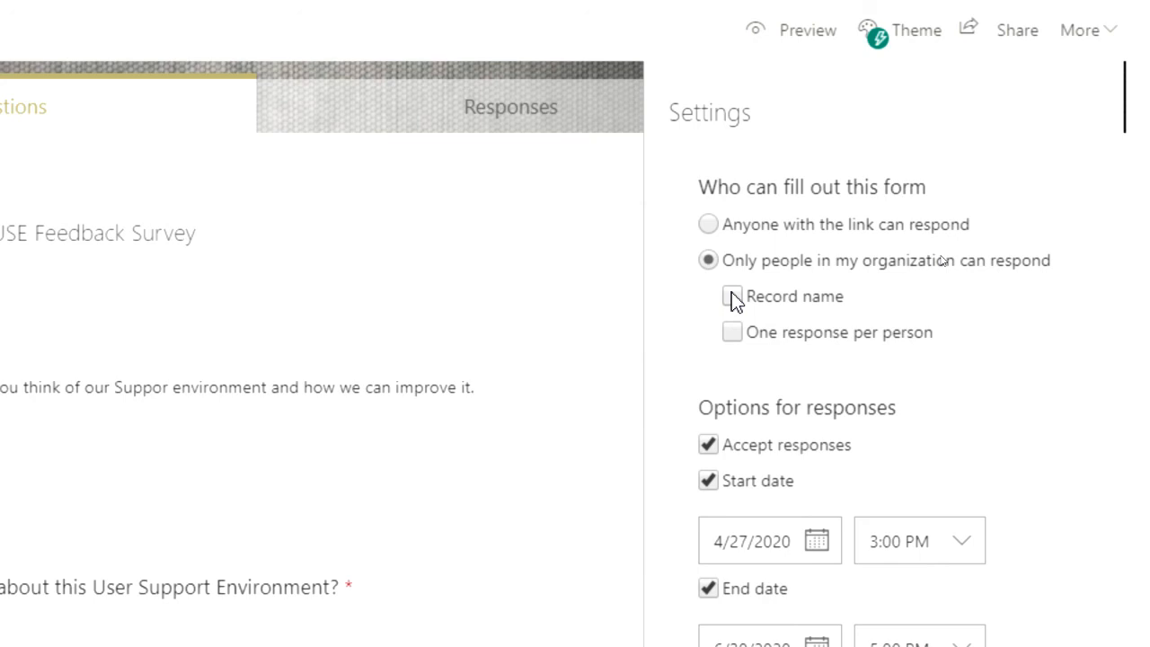
Turn on recording names and sending email receipts to respondents, leaving email notification of each response off.
left_click(732, 296)
left_click(707, 500)
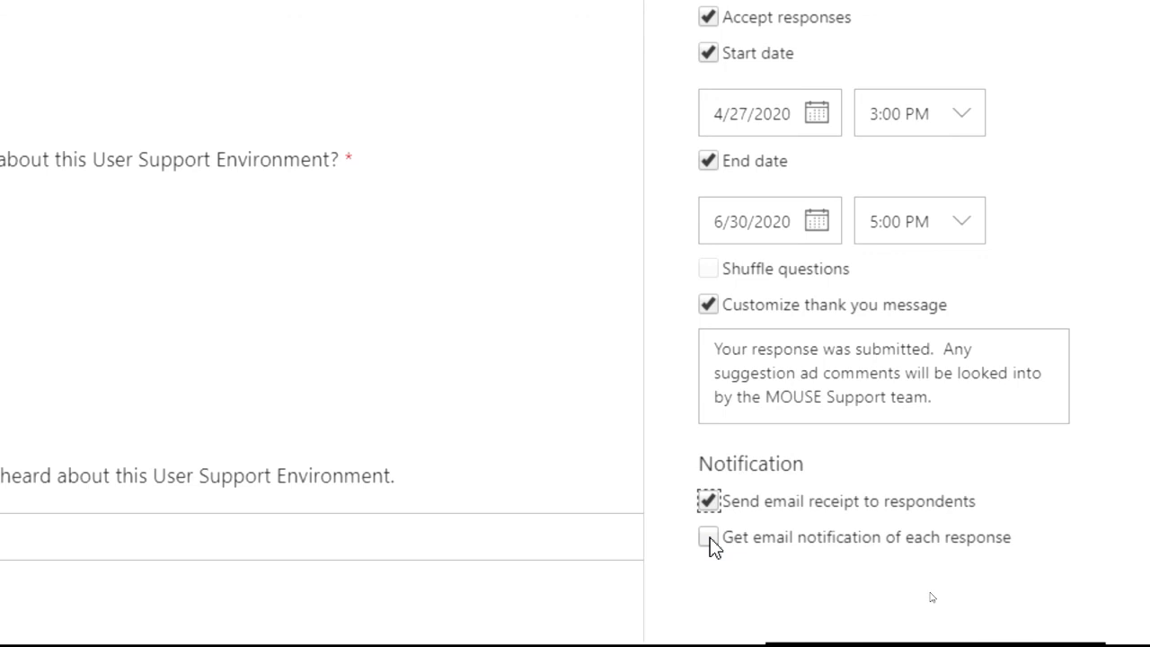
left_click(716, 542)
left_click(707, 537)
Remove the form's start and end dates, and switch accepting responses off and back on.
scroll(993, 570, "up", 3)
scroll(974, 90, "up", 1)
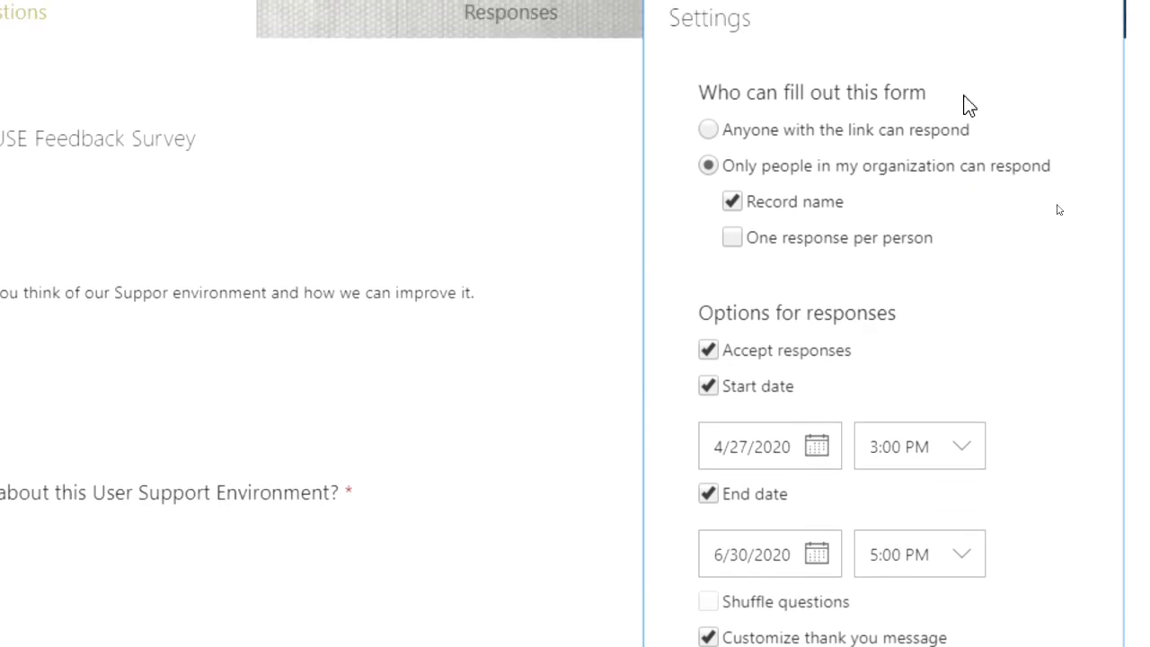
scroll(893, 403, "down", 2)
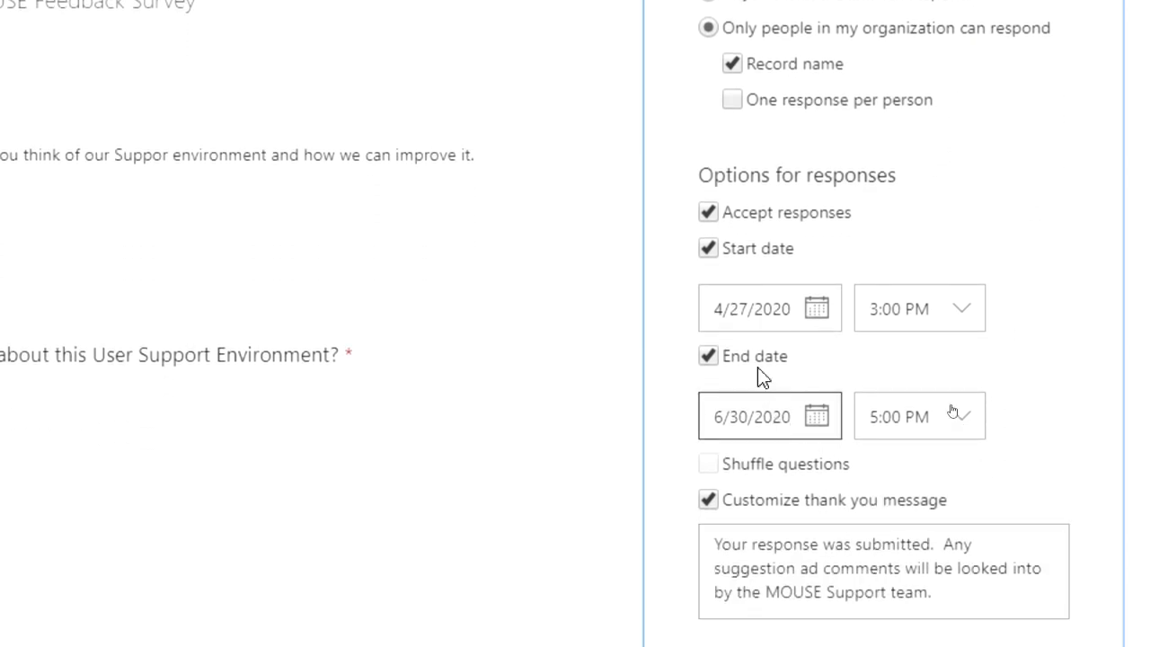
left_click(707, 249)
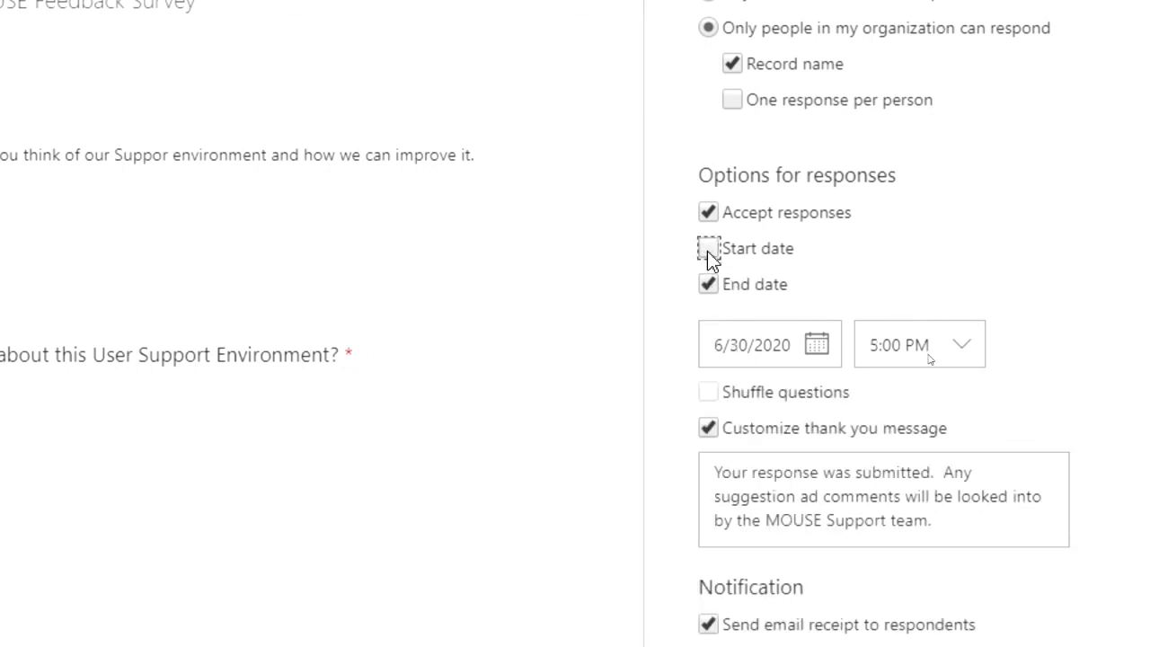
left_click(708, 286)
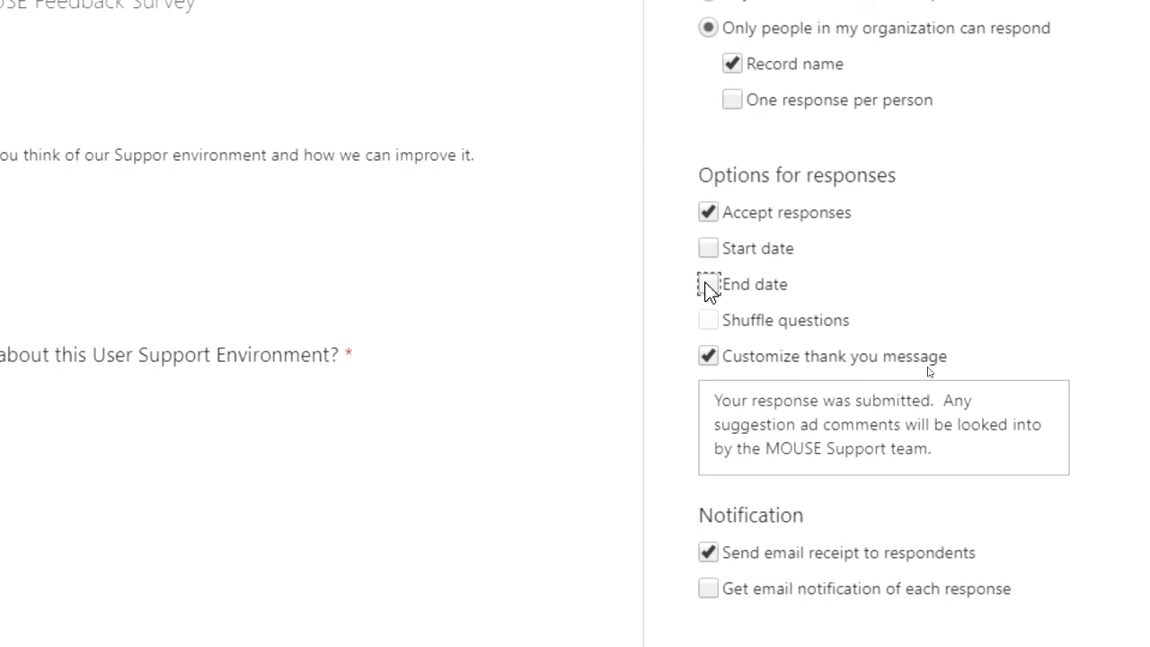
left_click(709, 213)
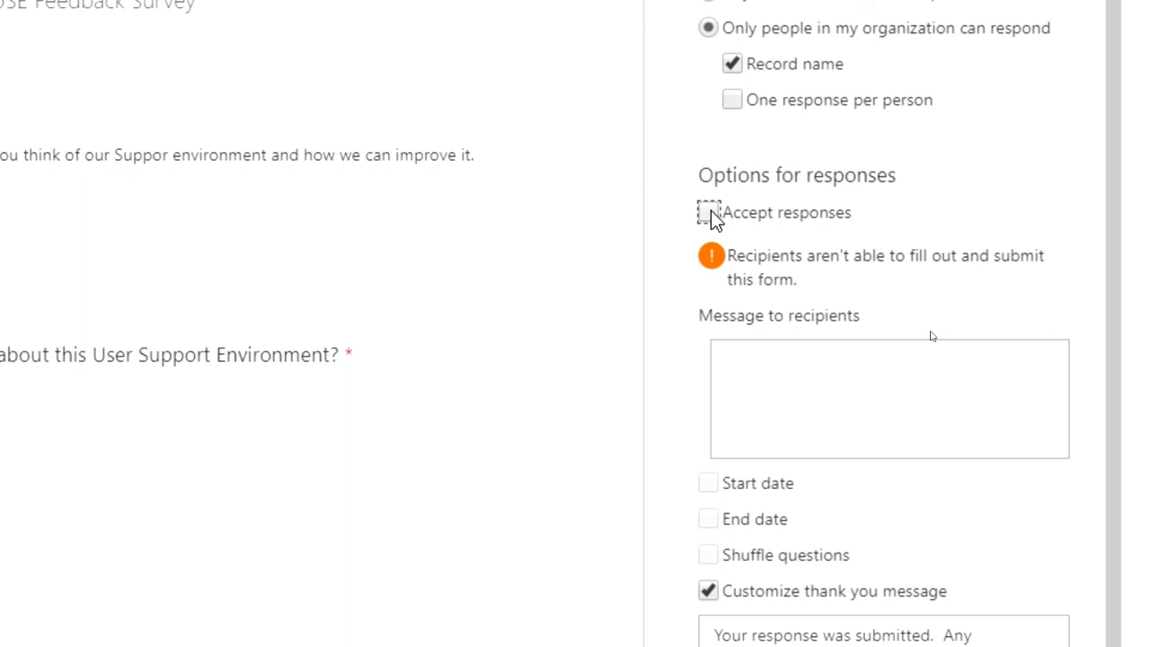
left_click(709, 213)
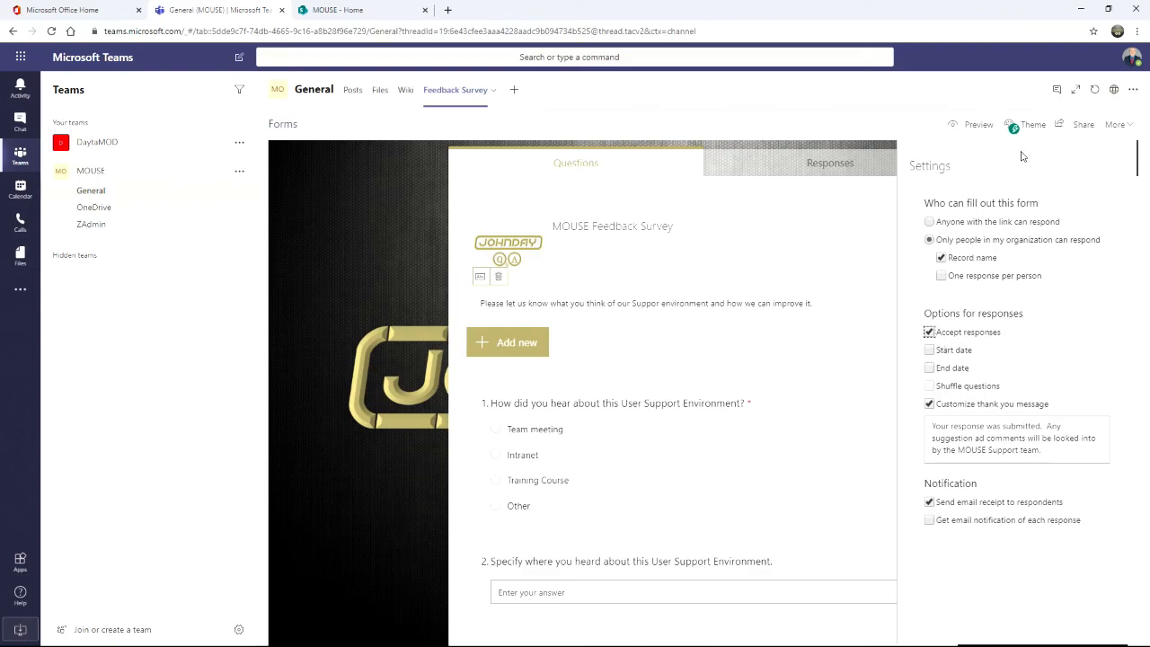
Preview the MOUSE Feedback Survey with its updated settings and leave the preview.
left_click(980, 125)
scroll(655, 391, "down", 2)
scroll(655, 390, "up", 2)
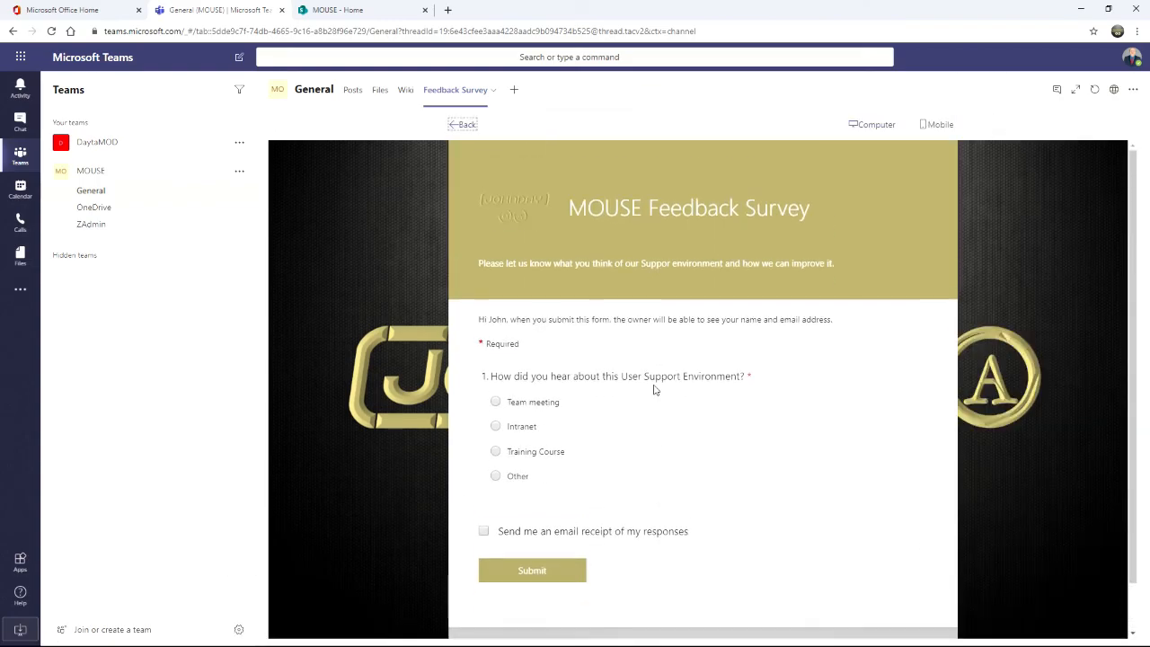
left_click(379, 93)
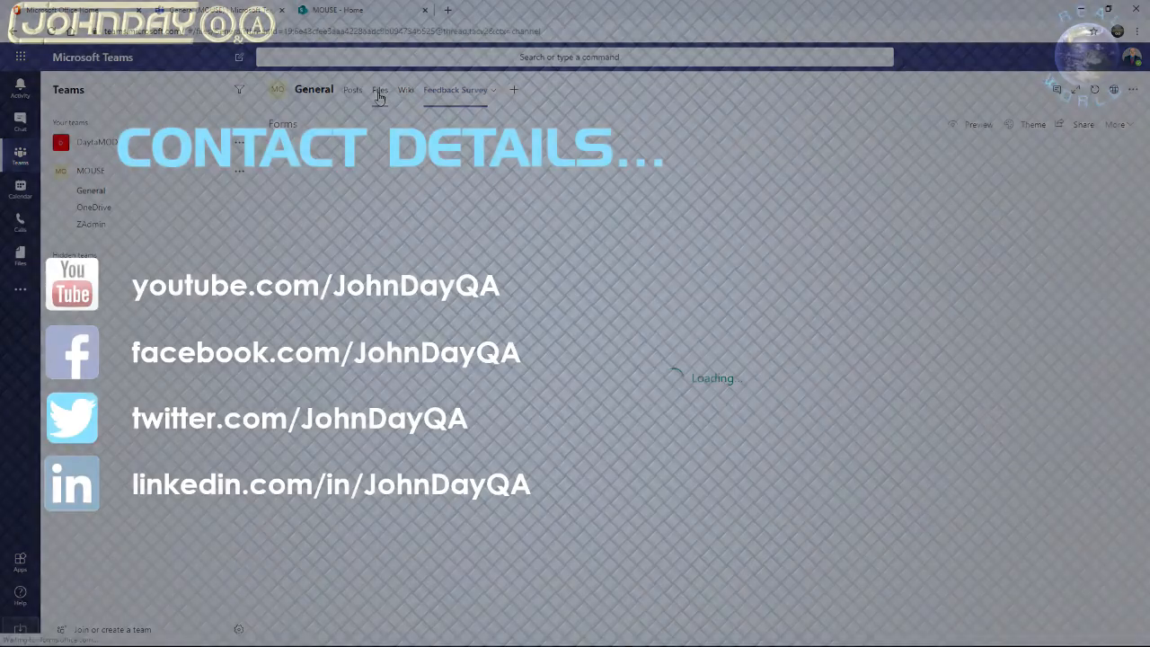